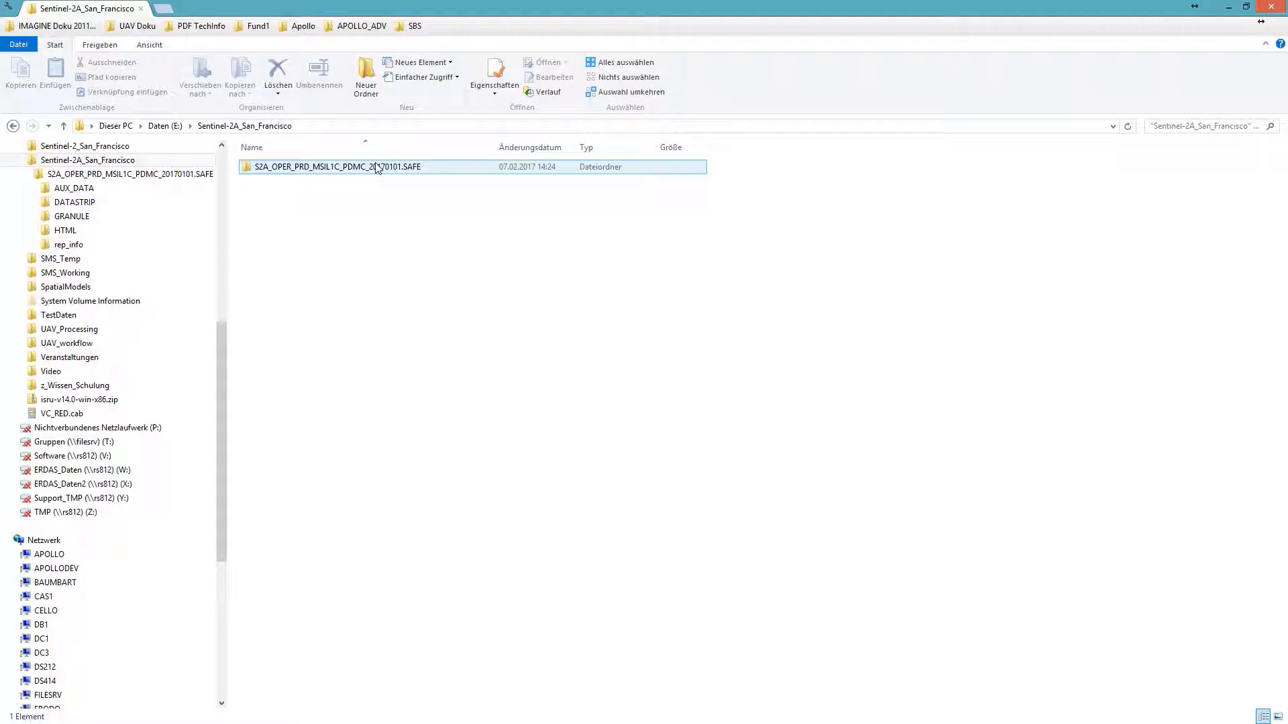
# Examine the Sentinel-2A SAFE product's folder structure through GRANULE and the T10SEG tile down to its IMG_DATA folder.
pyautogui.doubleClick(377, 167)
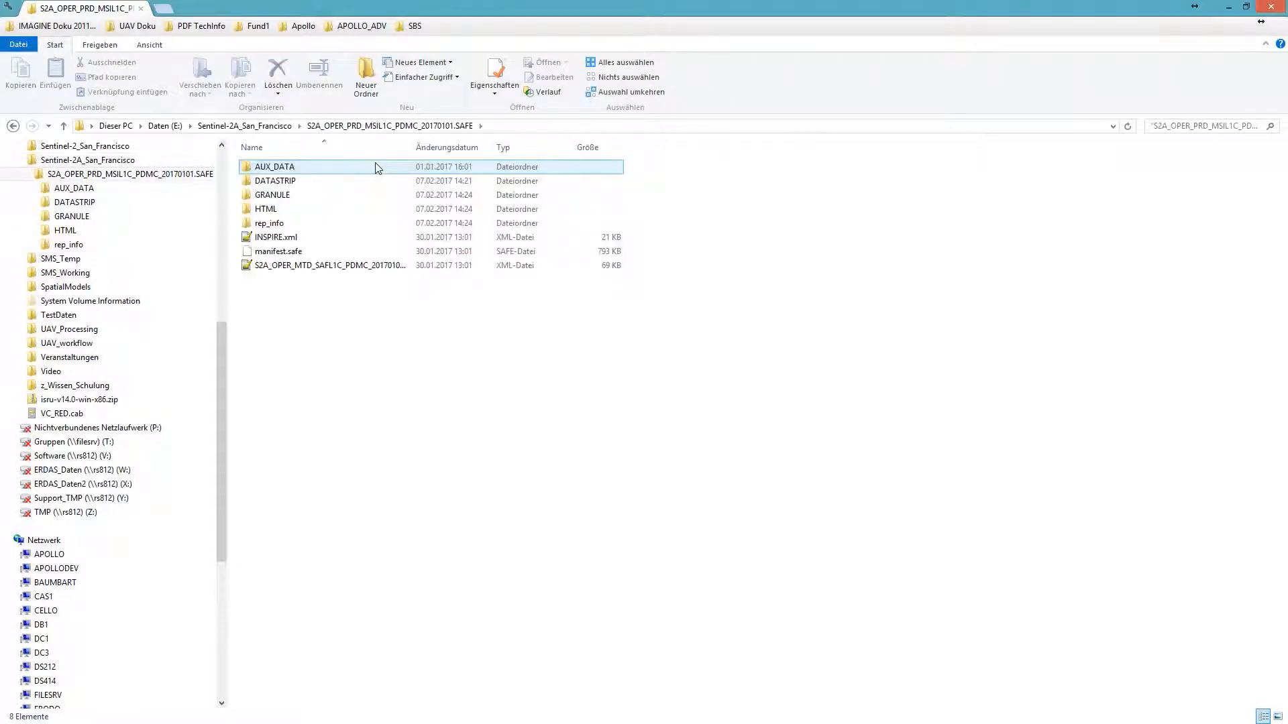
pyautogui.click(364, 193)
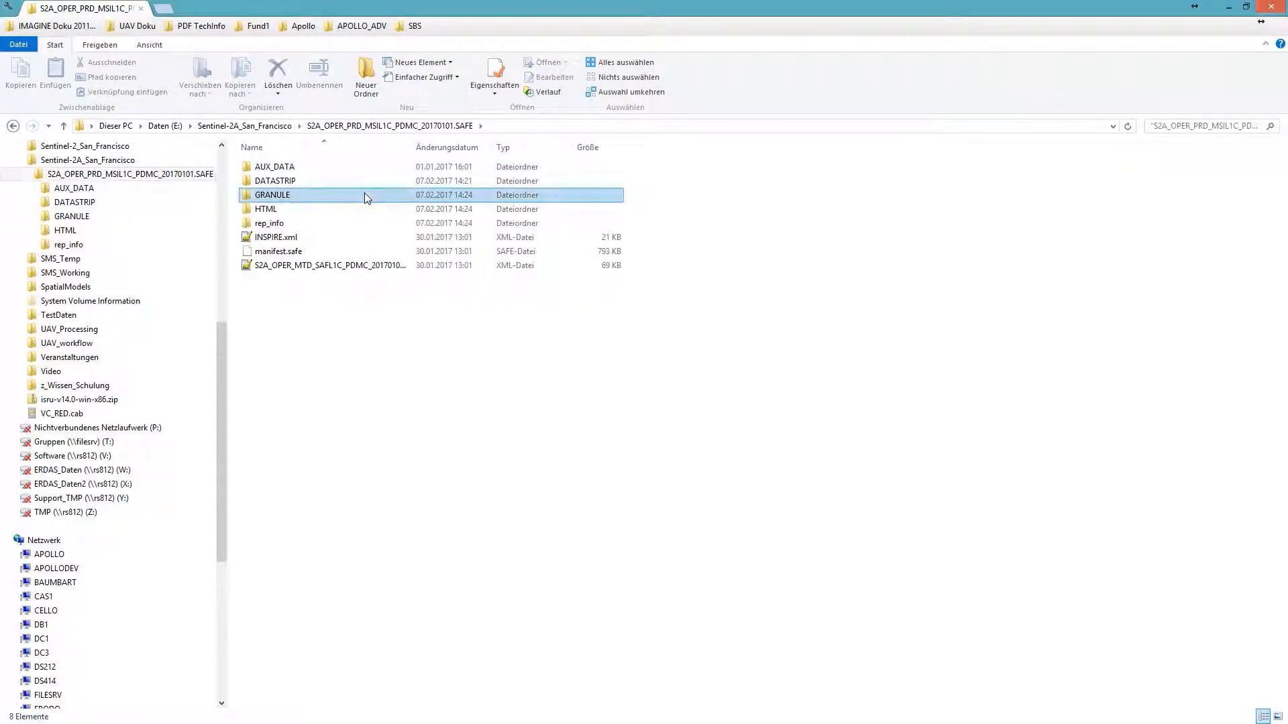
pyautogui.doubleClick(367, 195)
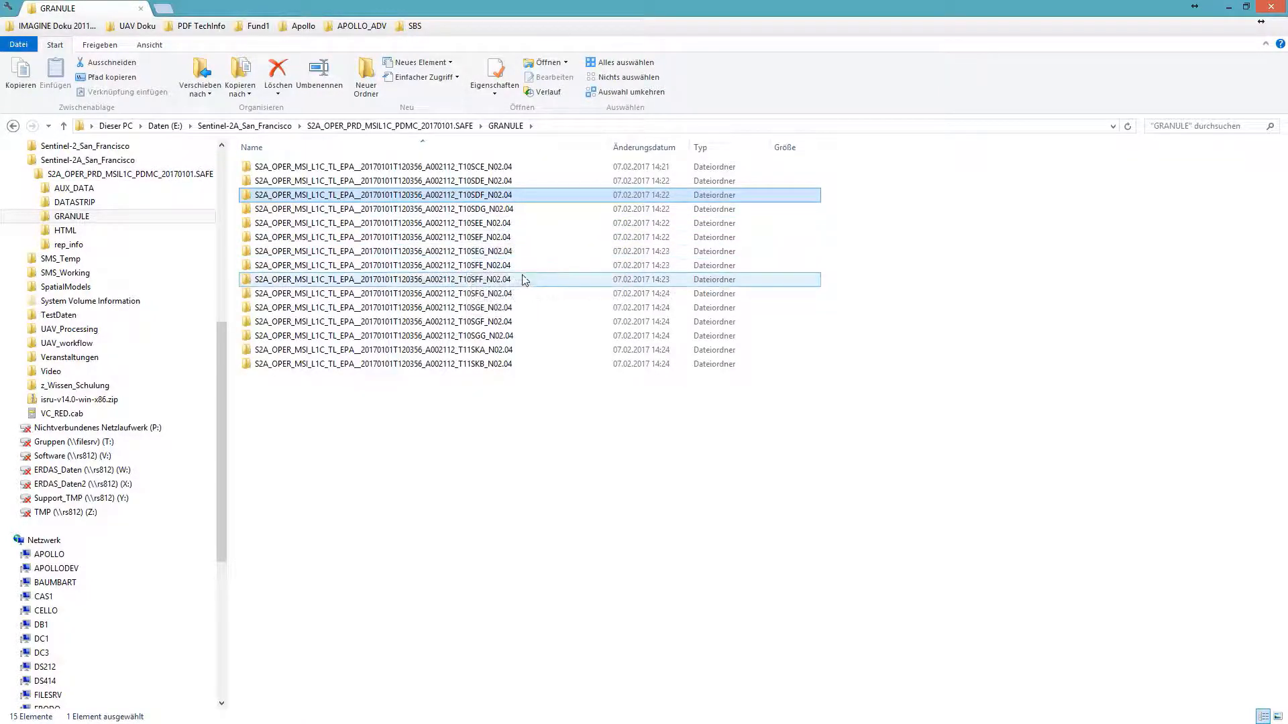
pyautogui.click(500, 252)
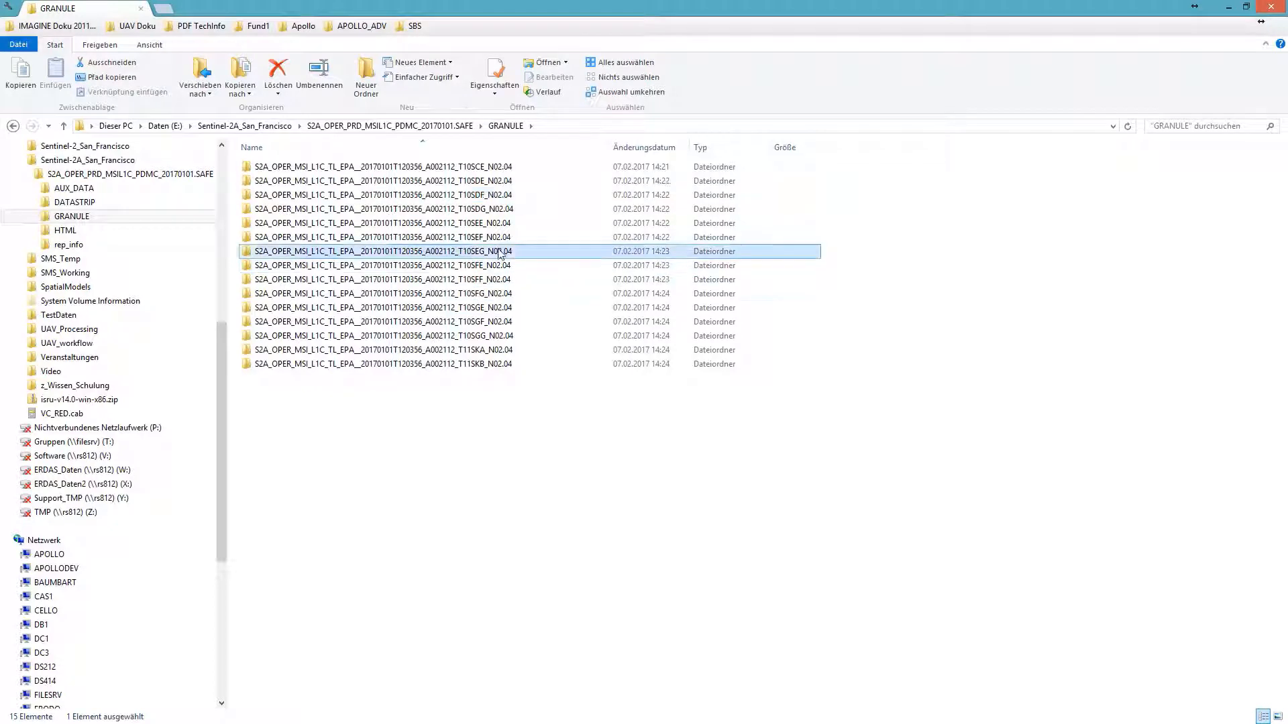
pyautogui.doubleClick(533, 254)
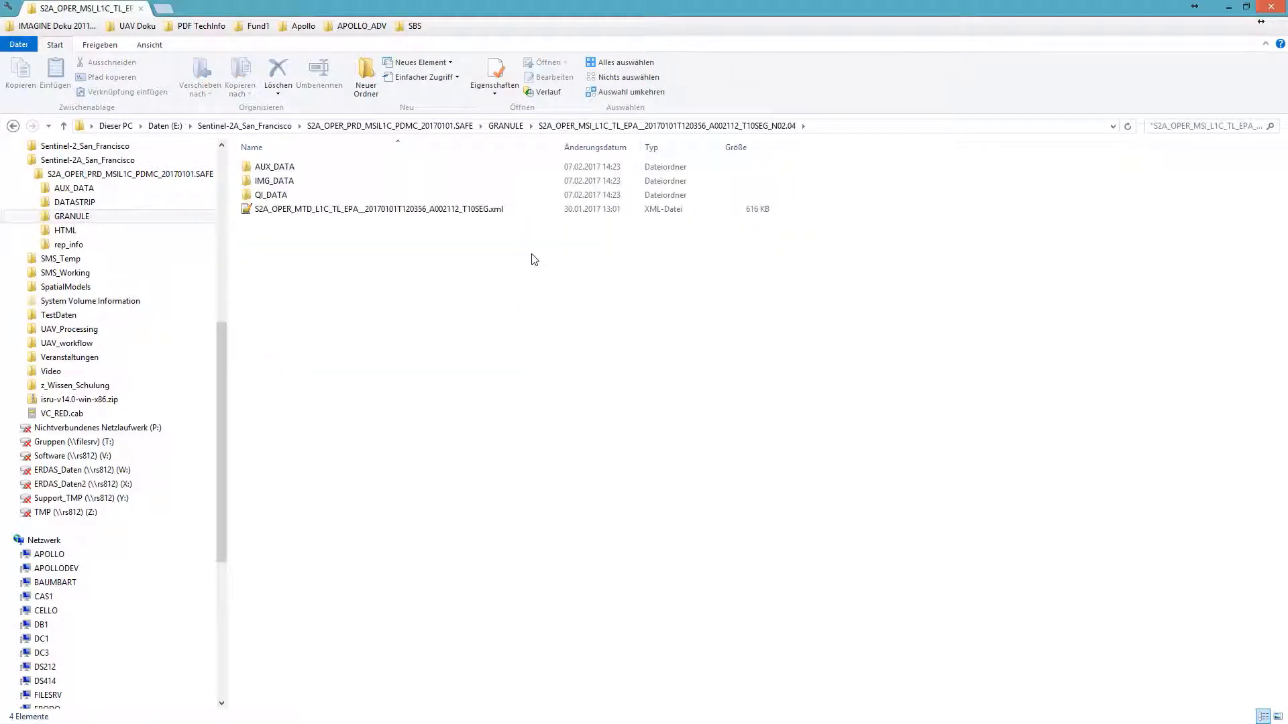
pyautogui.click(441, 212)
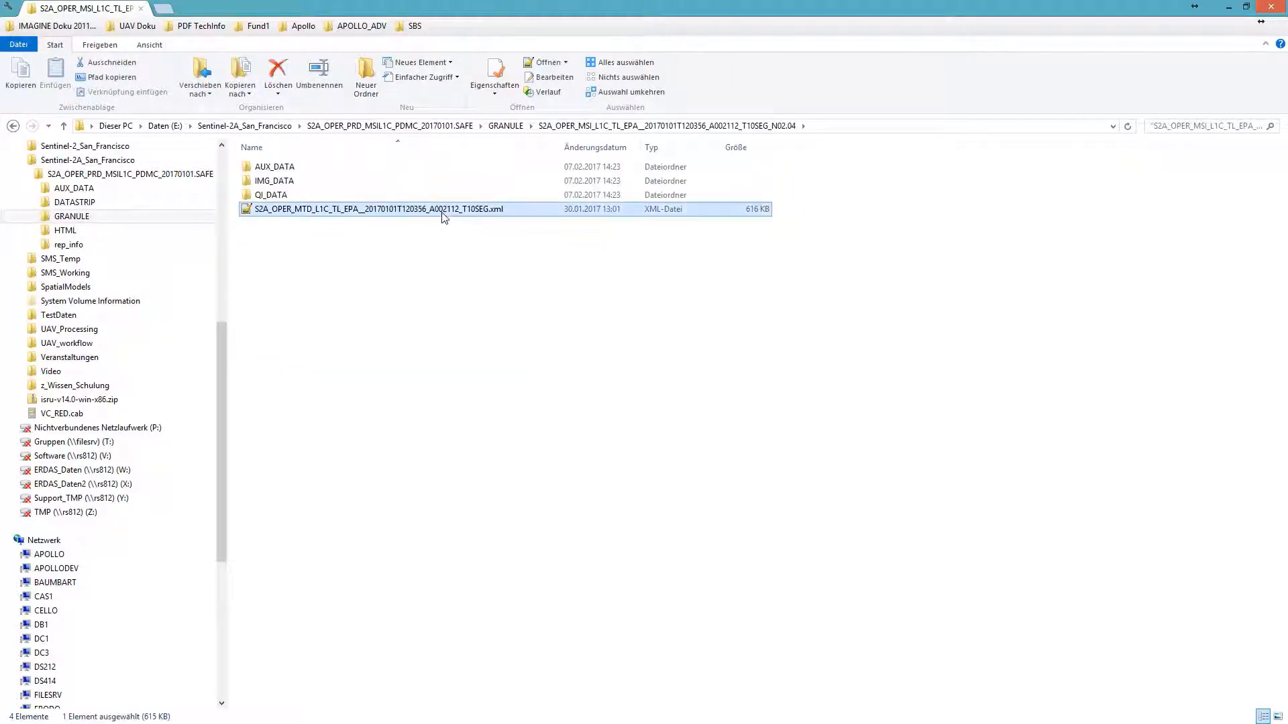
pyautogui.doubleClick(292, 181)
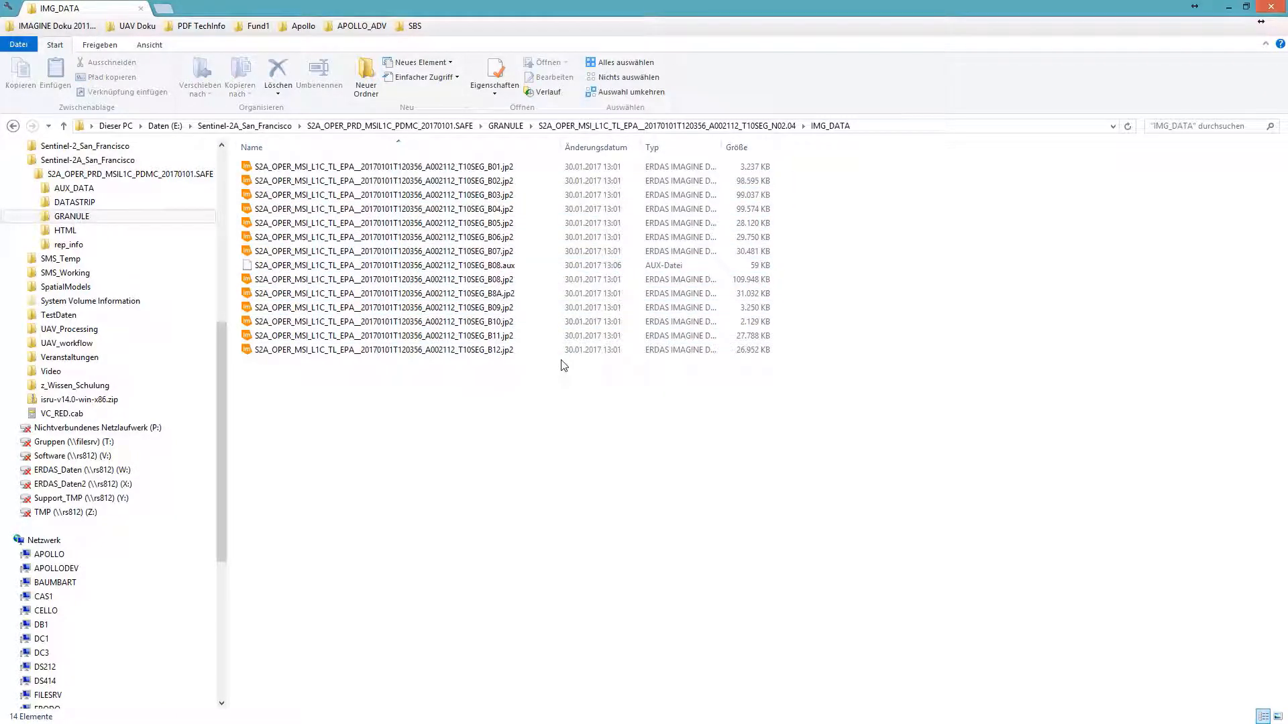
# Create a folder named ATCOR_project in the Sentinel-2A_San_Francisco directory.
pyautogui.click(268, 126)
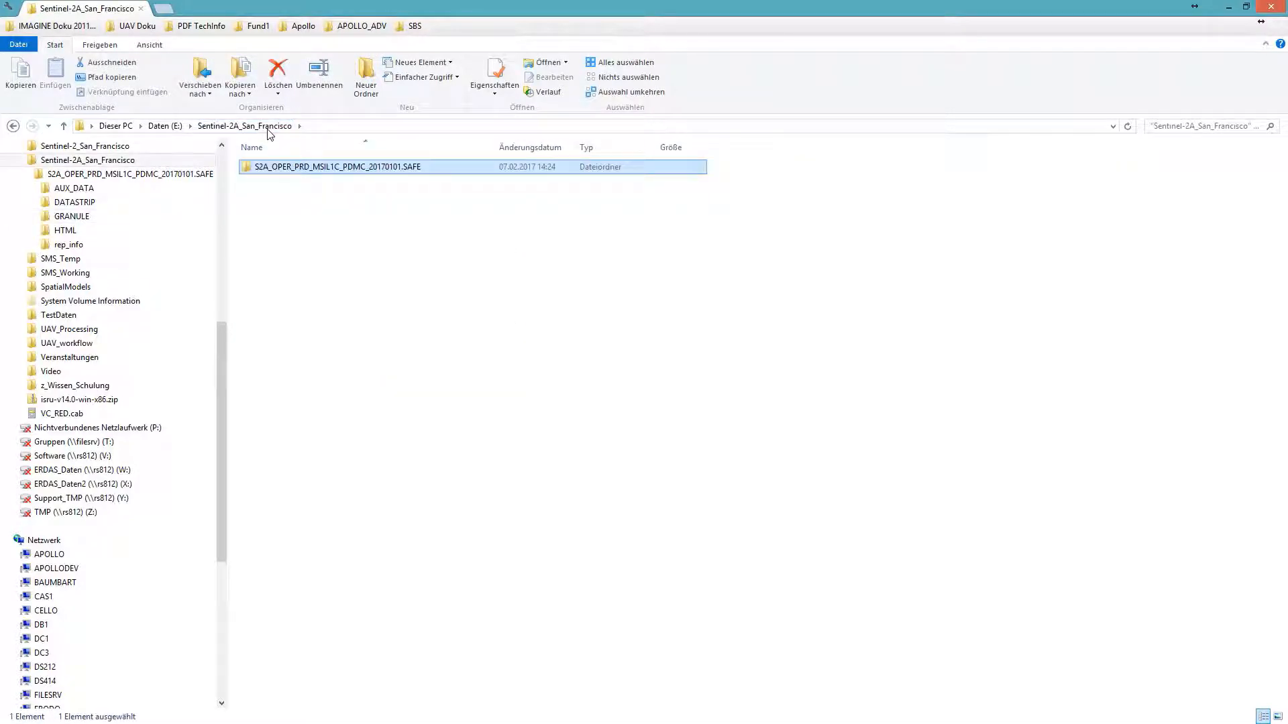
pyautogui.click(363, 88)
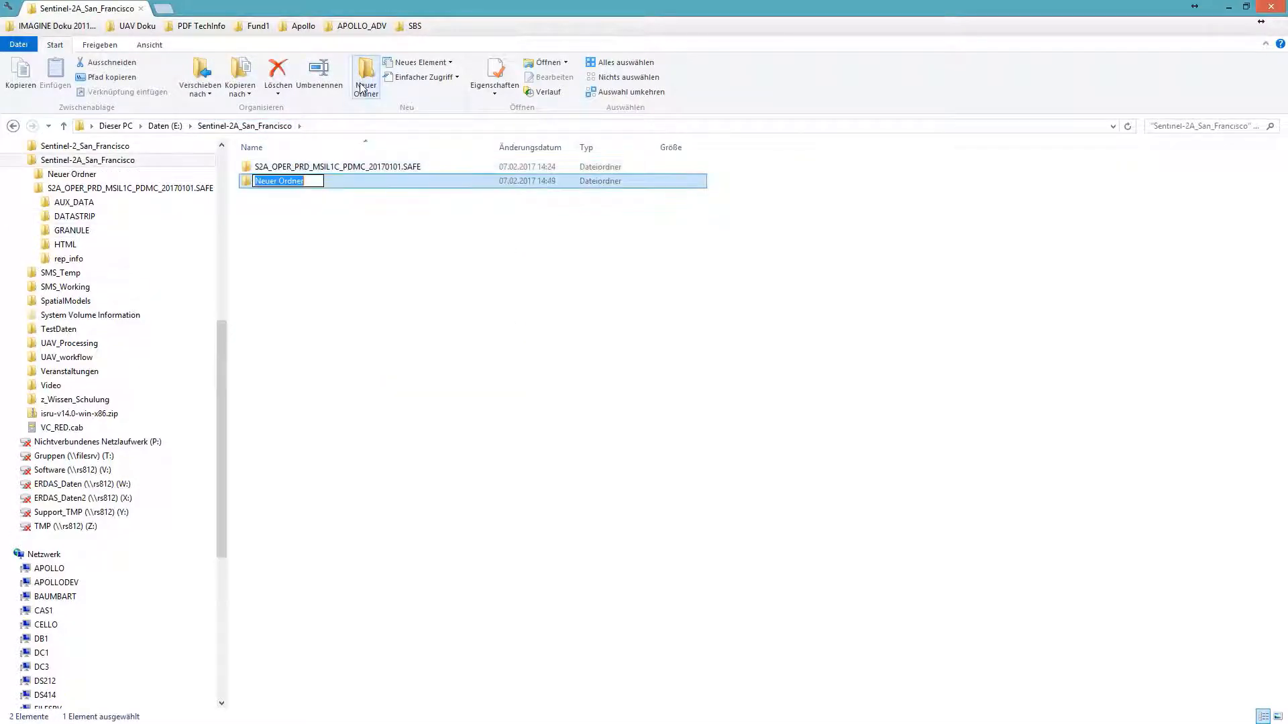
pyautogui.write('A')
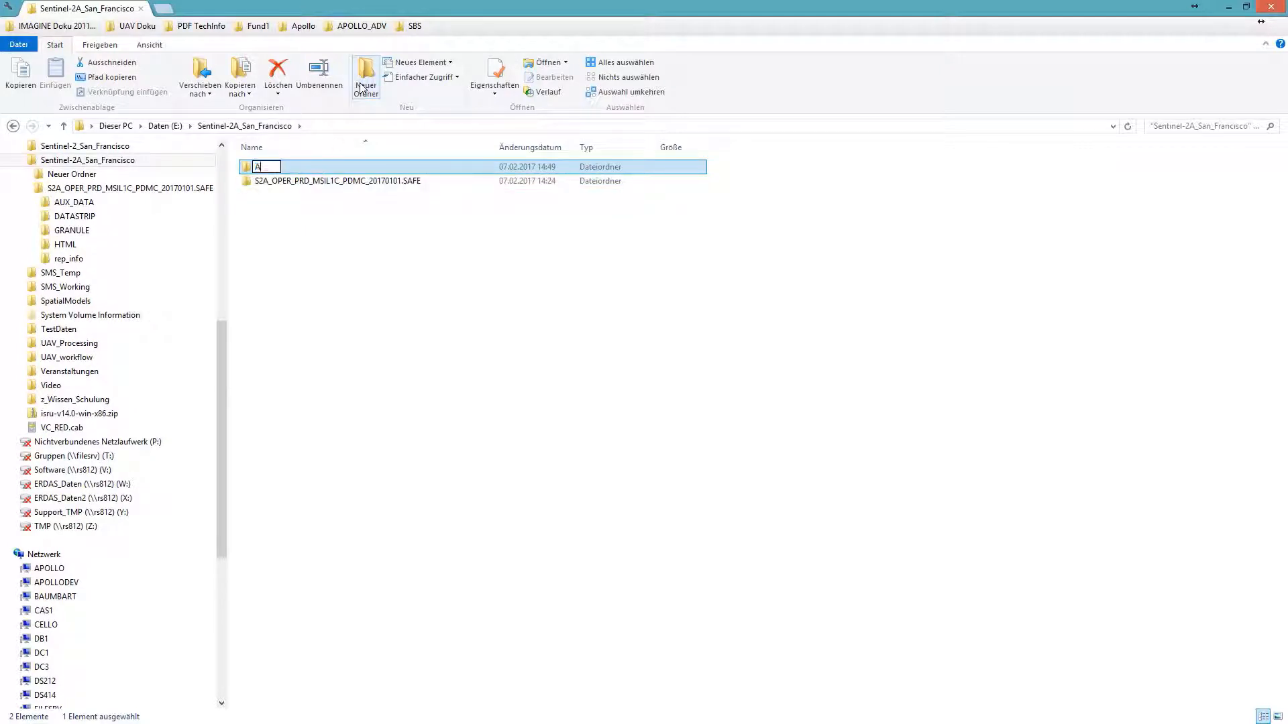
pyautogui.write('TCOR_project')
pyautogui.press('Return')
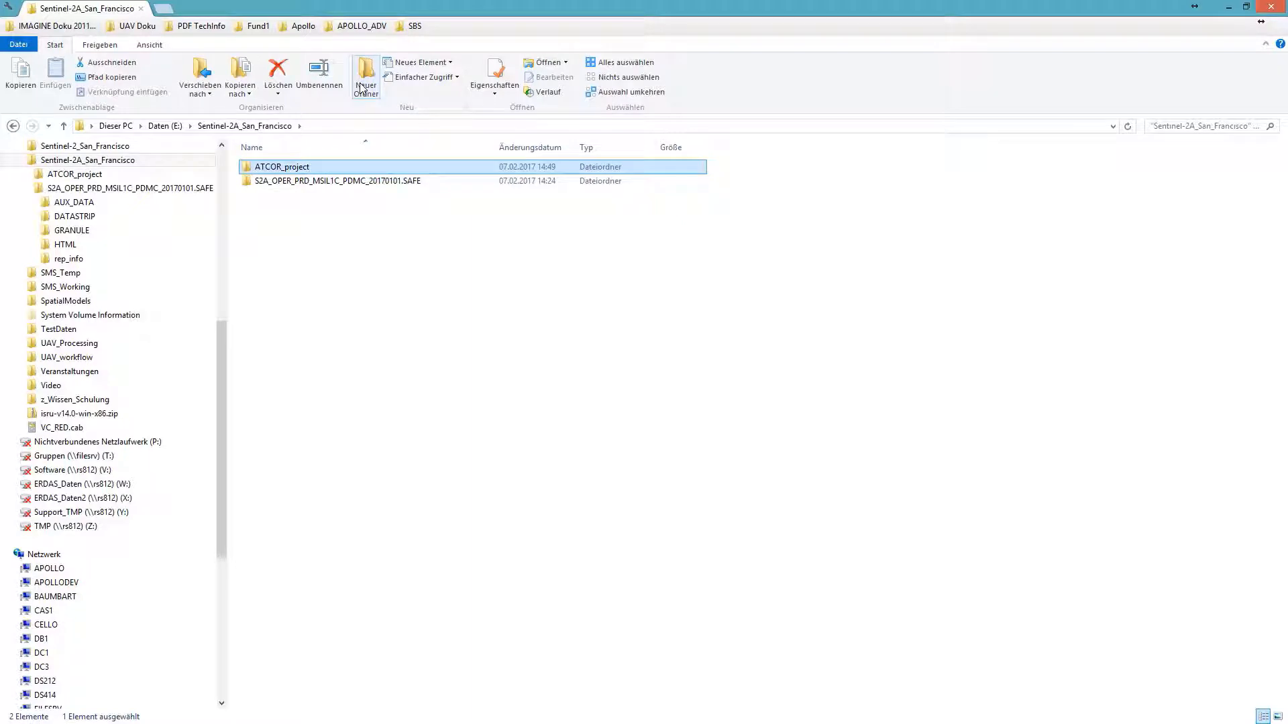
# Create a second folder named ATCOR_output in the Sentinel-2A_San_Francisco directory.
pyautogui.click(365, 77)
pyautogui.write('ATCOR_')
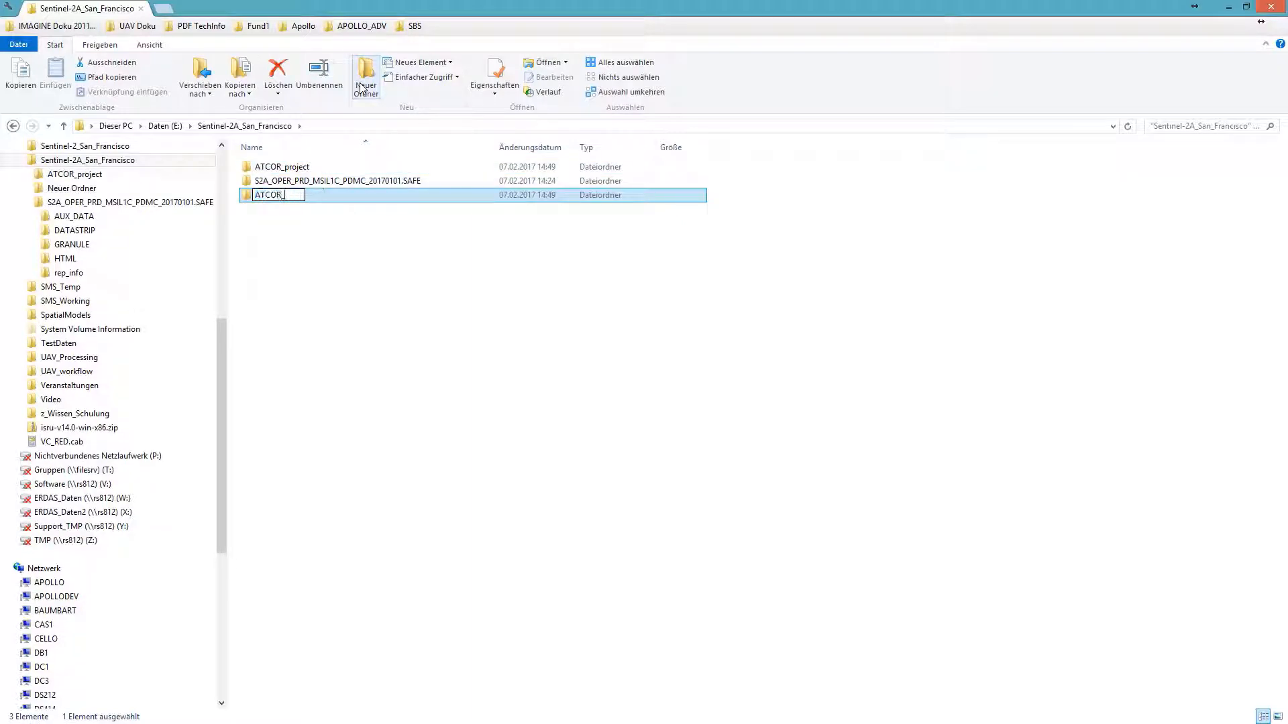
pyautogui.write('output')
pyautogui.press('Return')
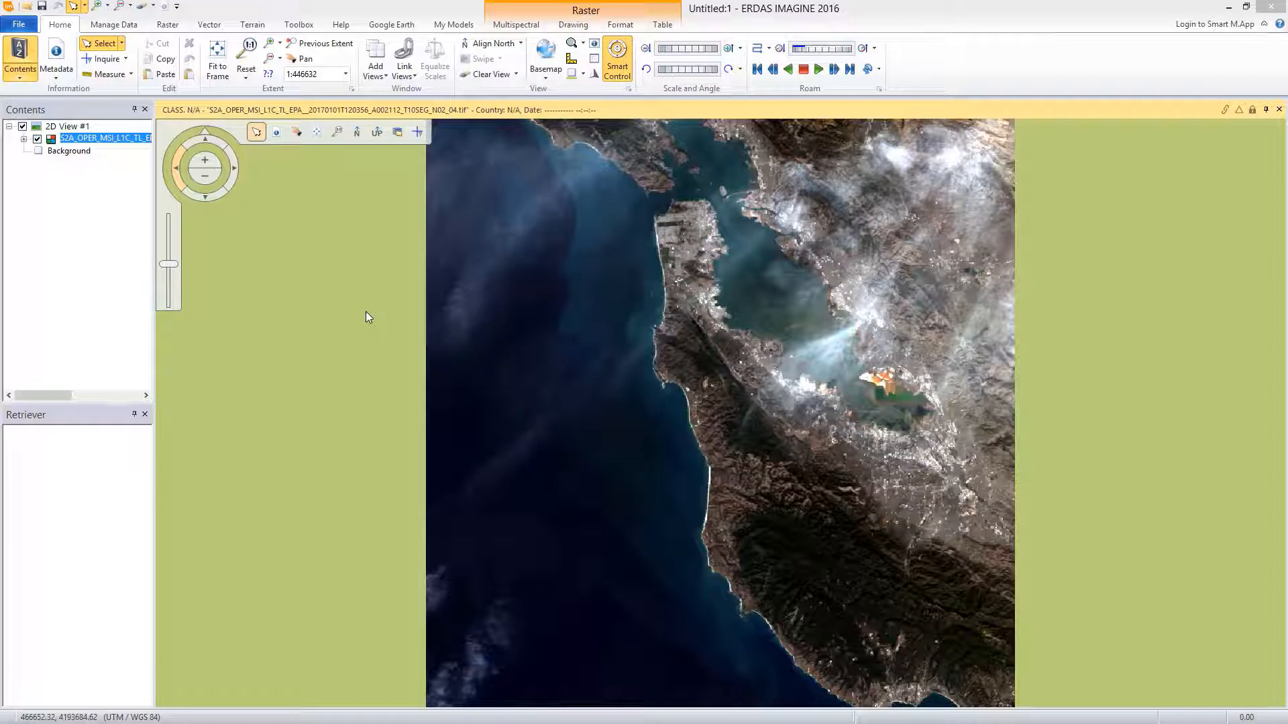
# Switch to ERDAS IMAGINE, open a new Spatial Model Editor and close the 2D image view.
pyautogui.click(299, 26)
pyautogui.click(128, 54)
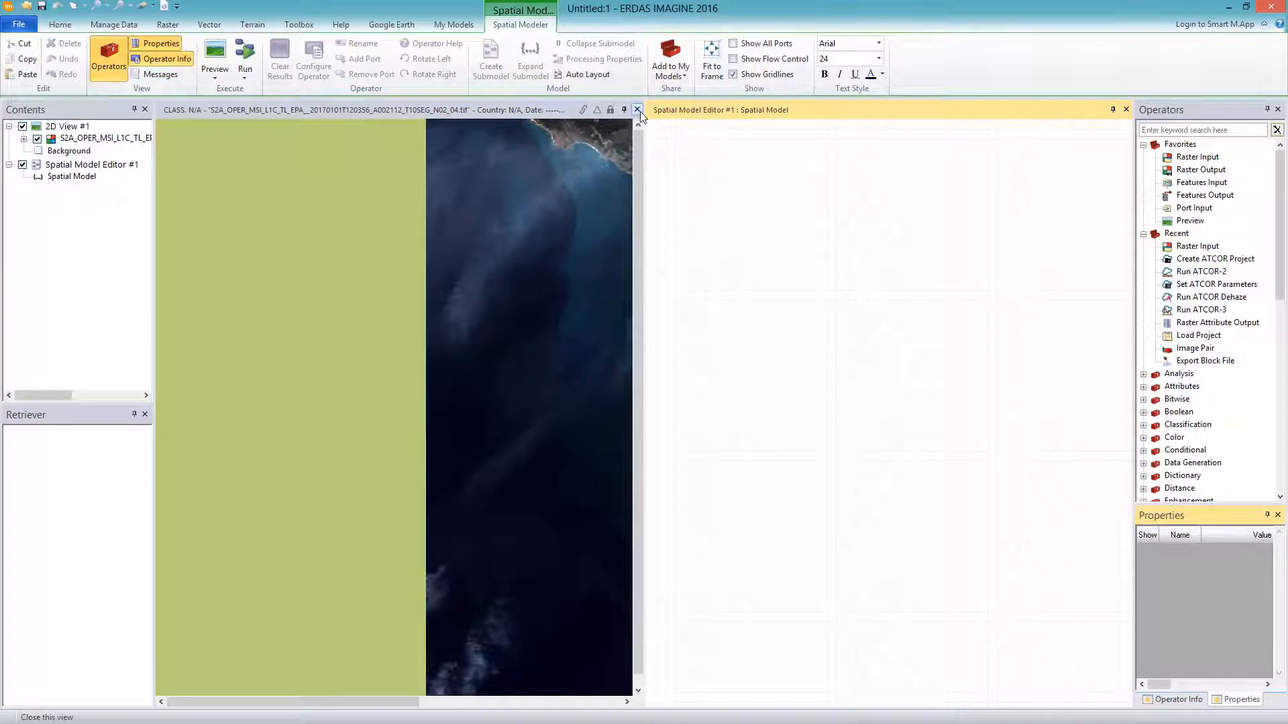
pyautogui.click(637, 109)
# Place the GEOSYSTEMS ATCOR operators Create ATCOR Project, Run ATCOR Dehaze, Set ATCOR Parameters and Run ATCOR-2 in the model.
pyautogui.moveTo(1280, 285); pyautogui.dragTo(1280, 394)
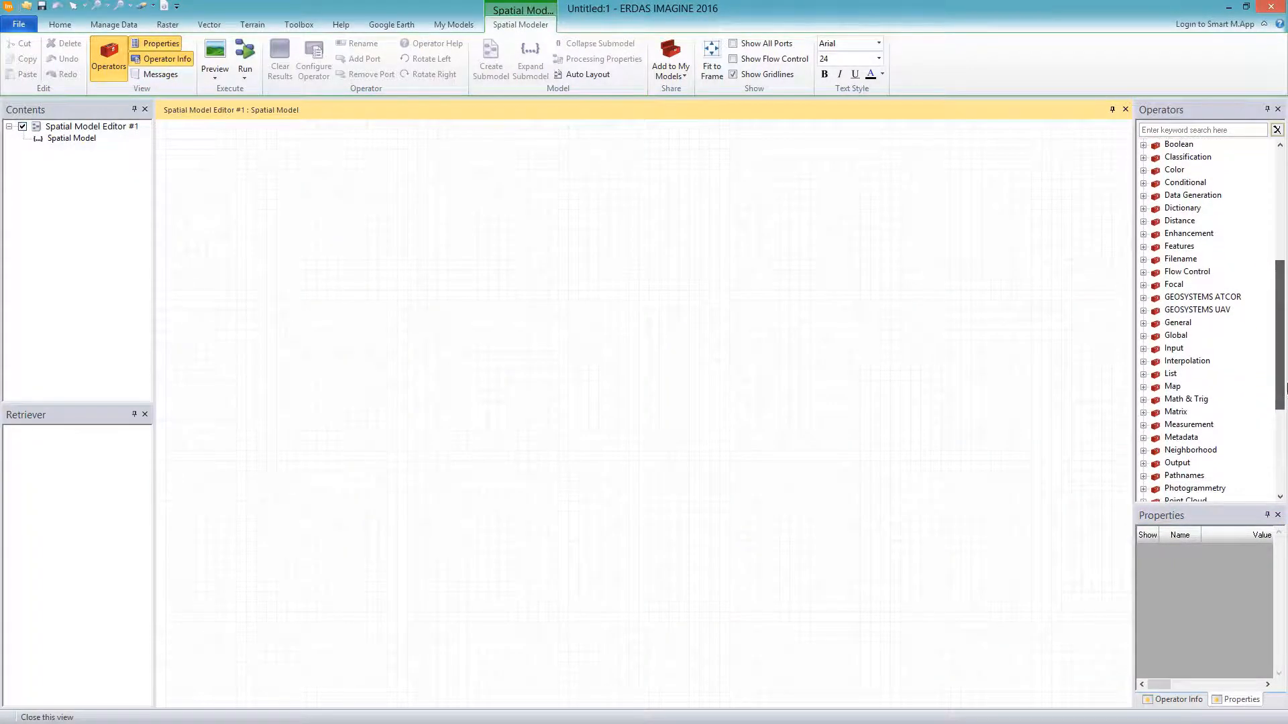
pyautogui.click(1143, 299)
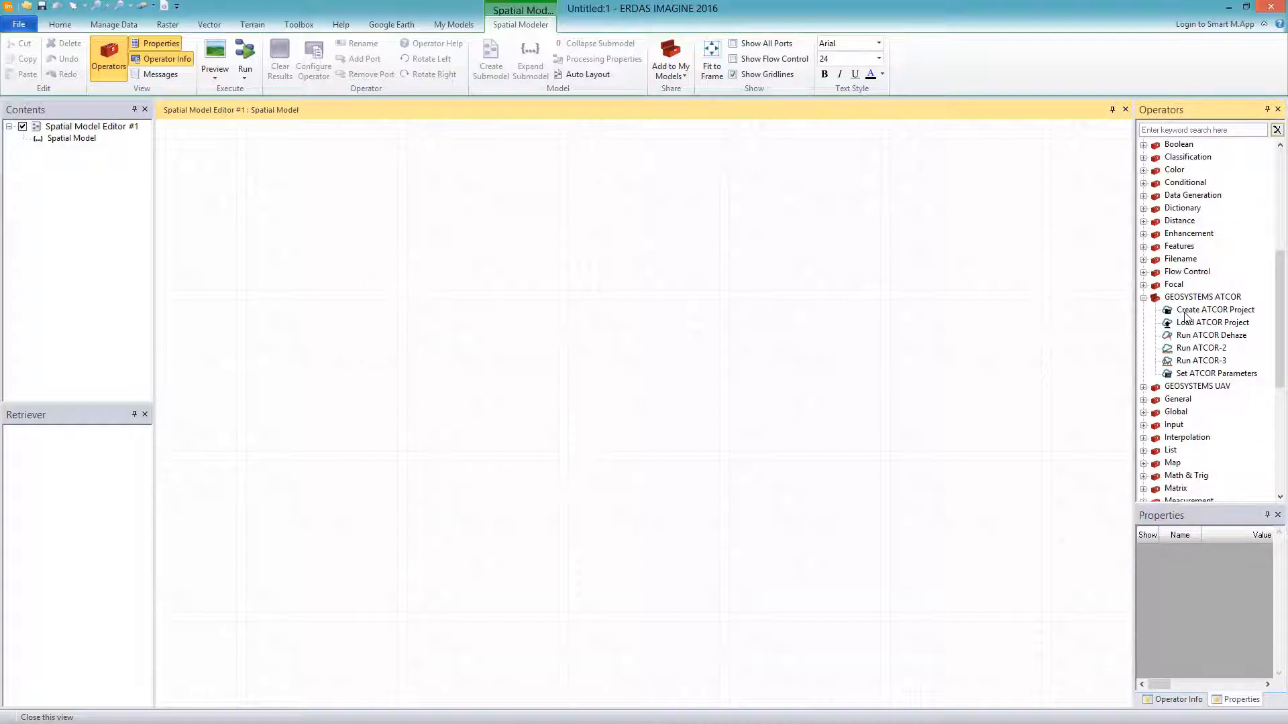
pyautogui.moveTo(1185, 315); pyautogui.dragTo(362, 219)
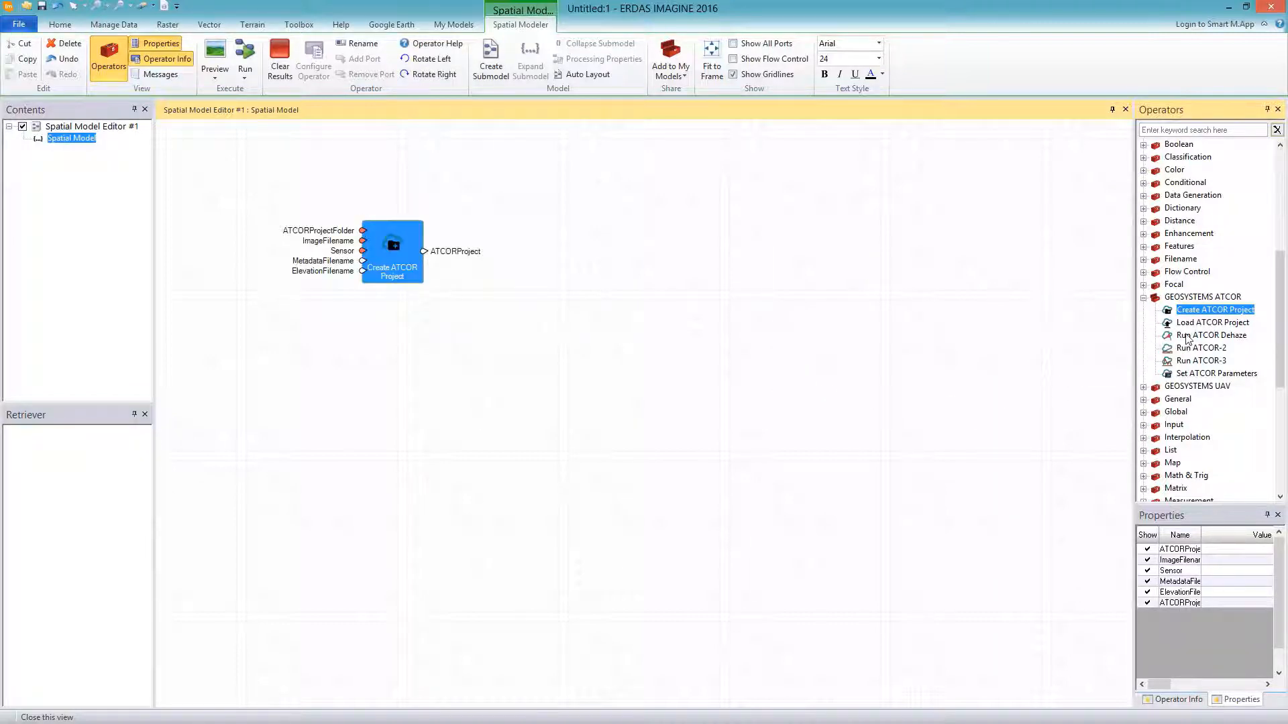
pyautogui.moveTo(1186, 339); pyautogui.dragTo(547, 343)
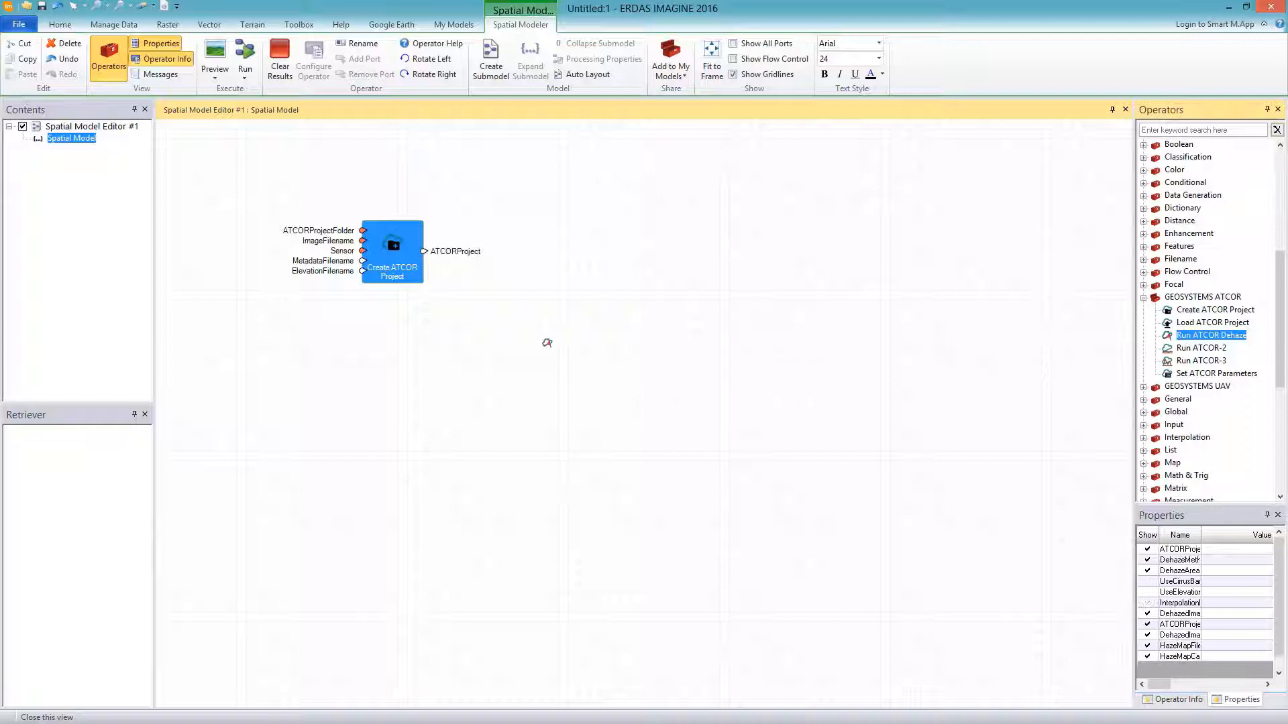
pyautogui.click(576, 424)
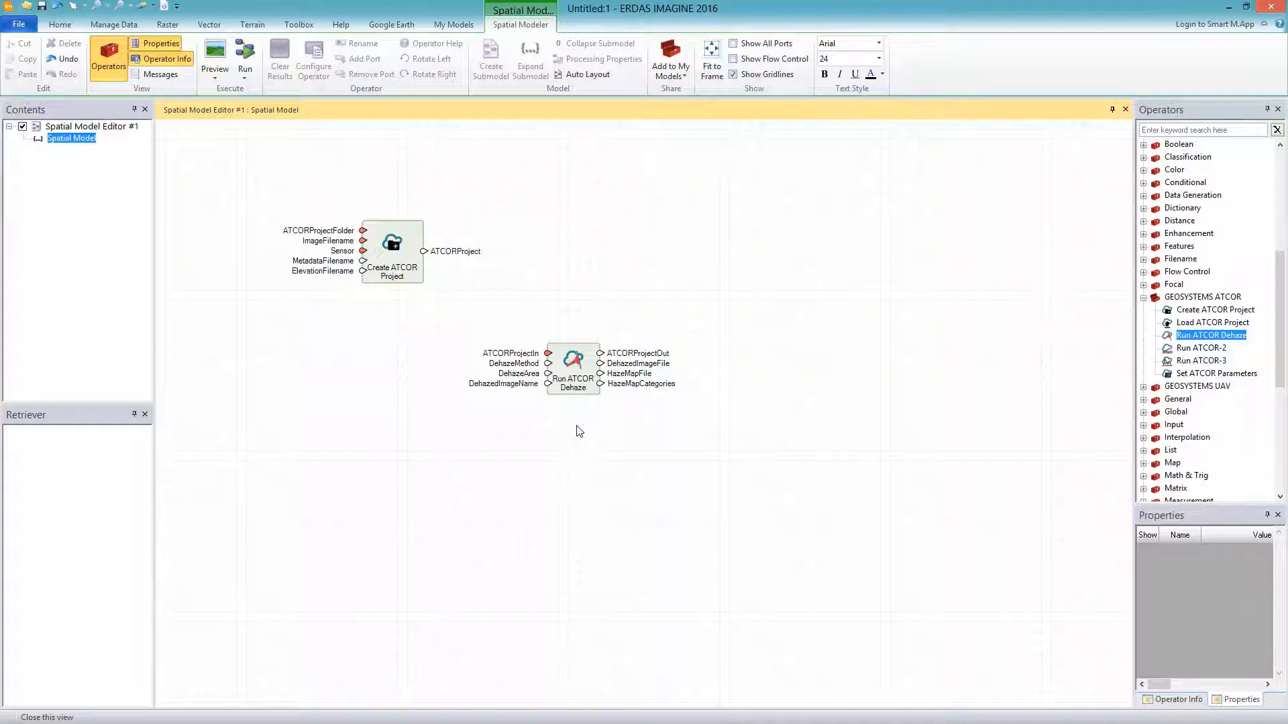
pyautogui.moveTo(1236, 372); pyautogui.dragTo(715, 453)
pyautogui.click(763, 545)
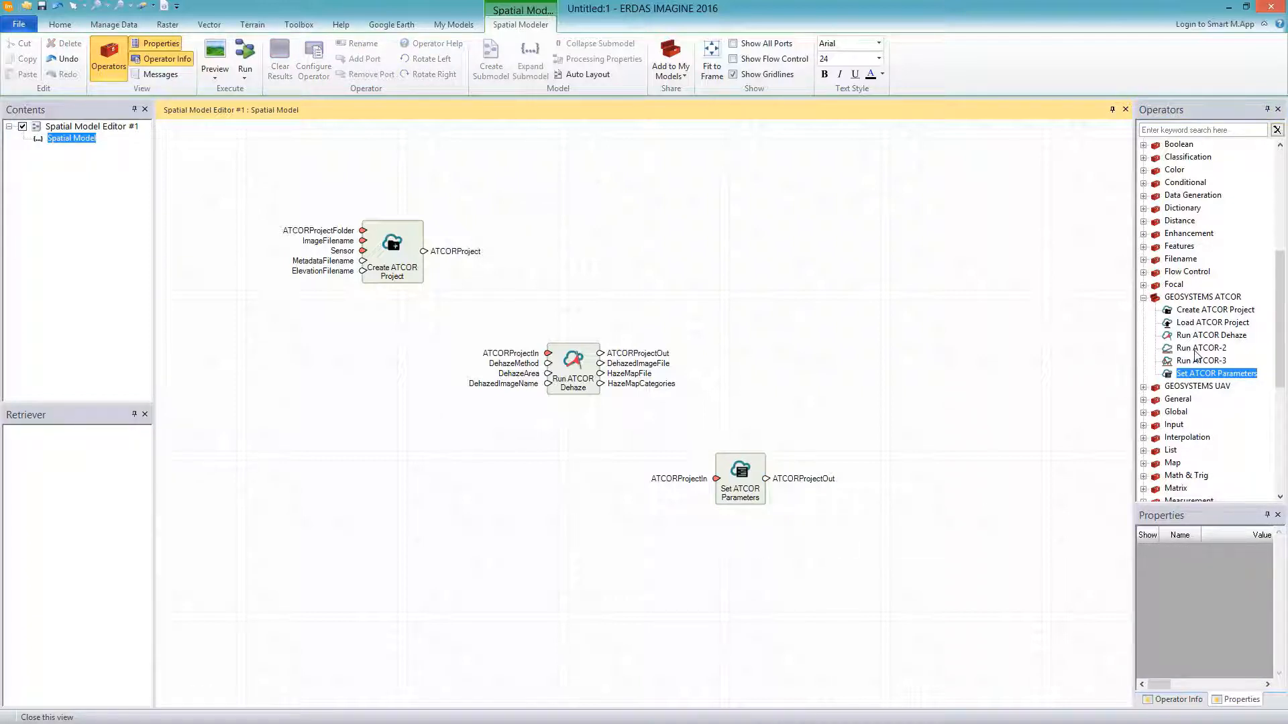
pyautogui.moveTo(1199, 348); pyautogui.dragTo(970, 325)
pyautogui.click(1014, 417)
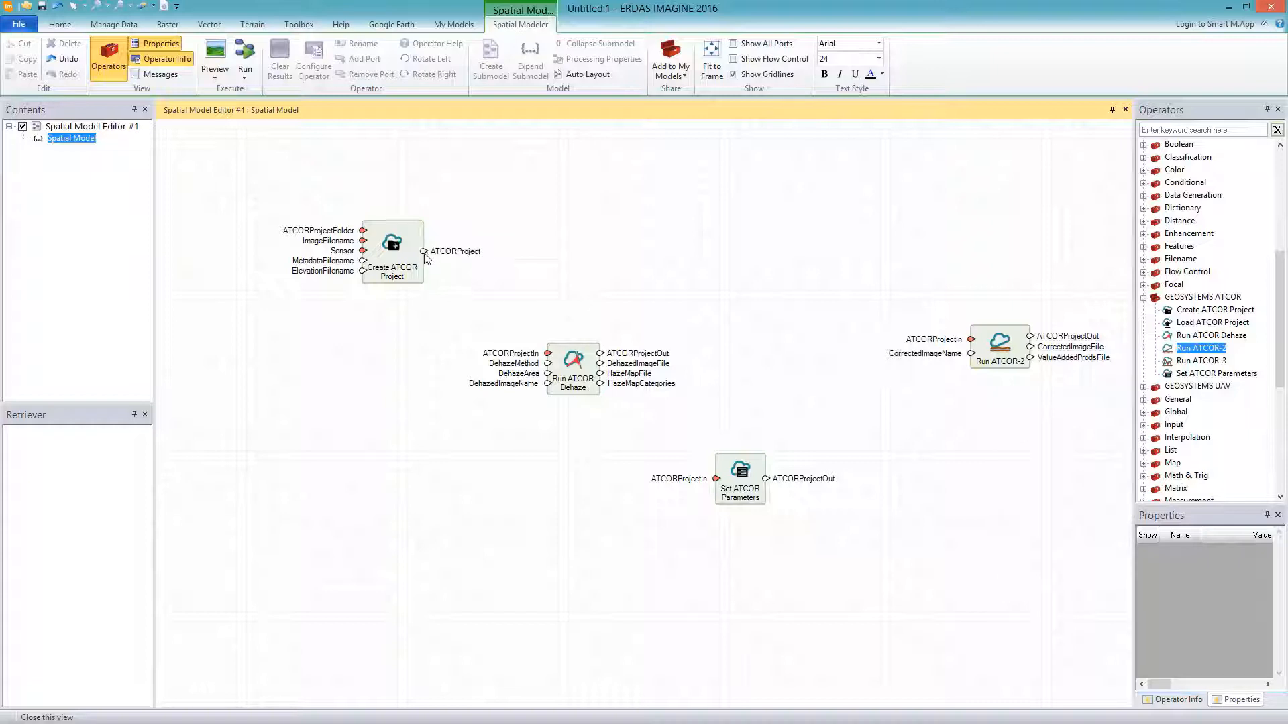
# Chain the ATCOR project ports from Create ATCOR Project through Run ATCOR Dehaze and Set ATCOR Parameters to Run ATCOR-2.
pyautogui.moveTo(424, 251); pyautogui.dragTo(549, 359)
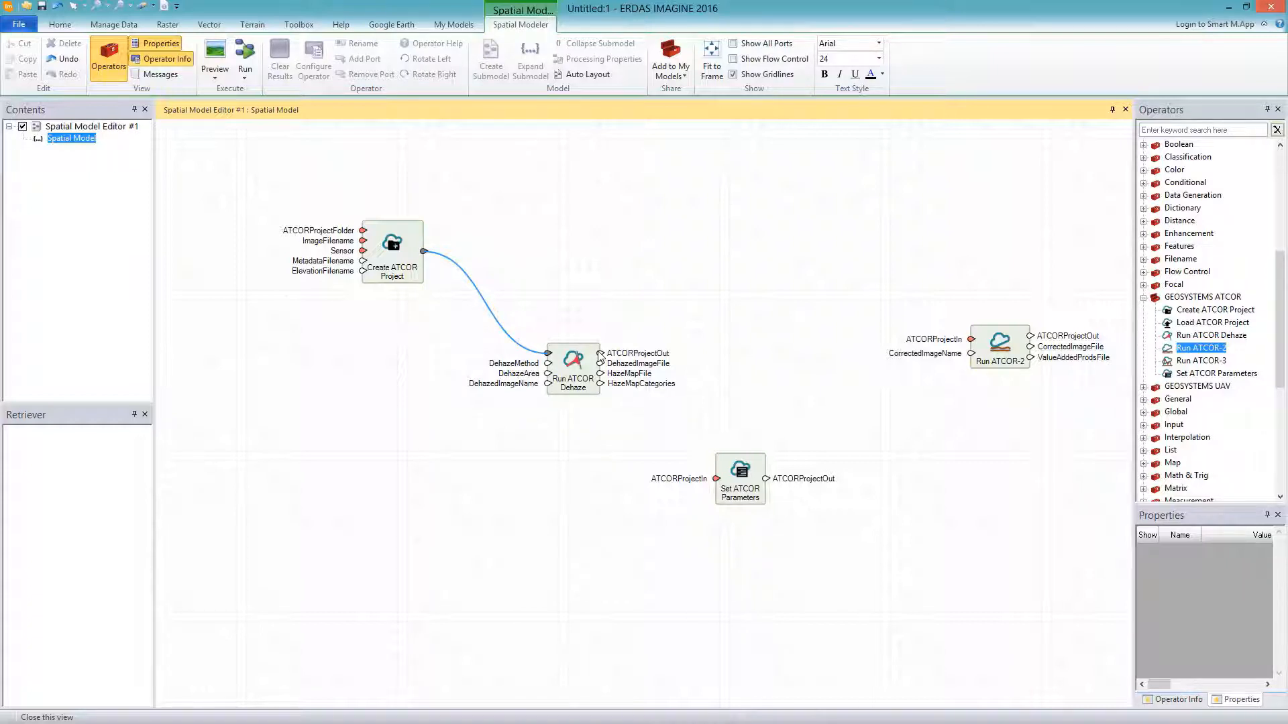
pyautogui.moveTo(600, 353); pyautogui.dragTo(726, 491)
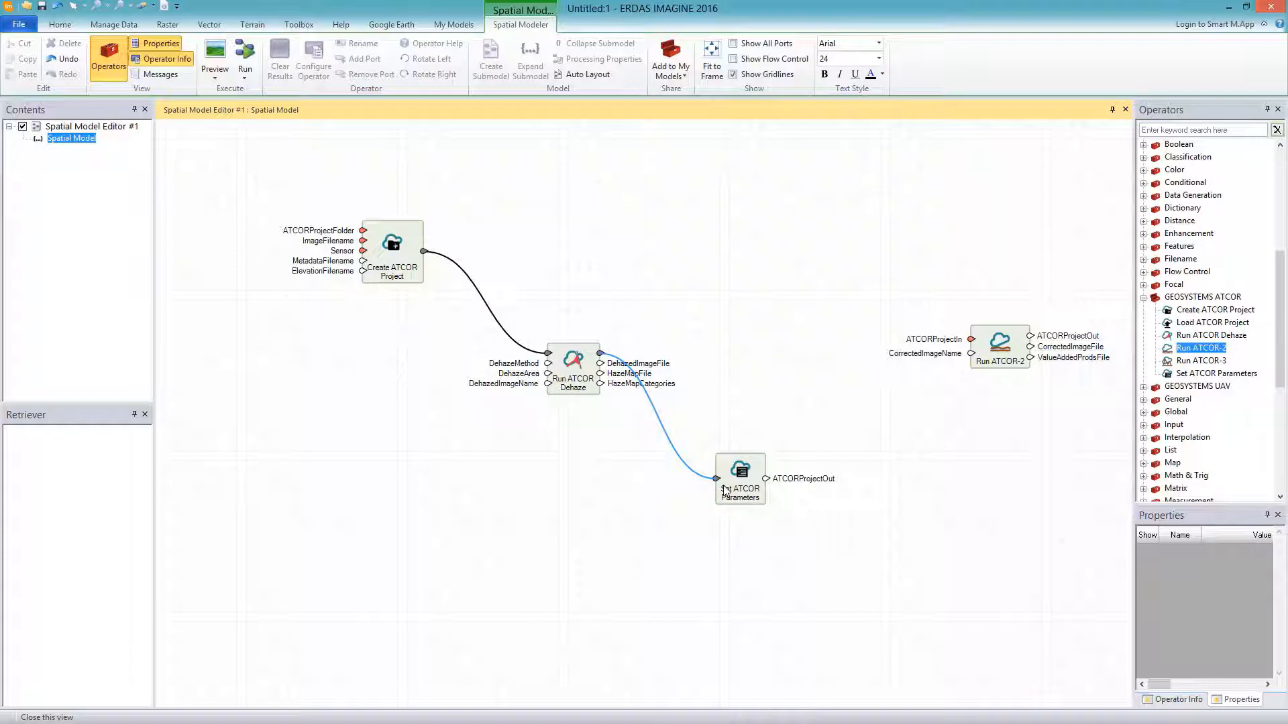
pyautogui.moveTo(726, 491); pyautogui.dragTo(966, 340)
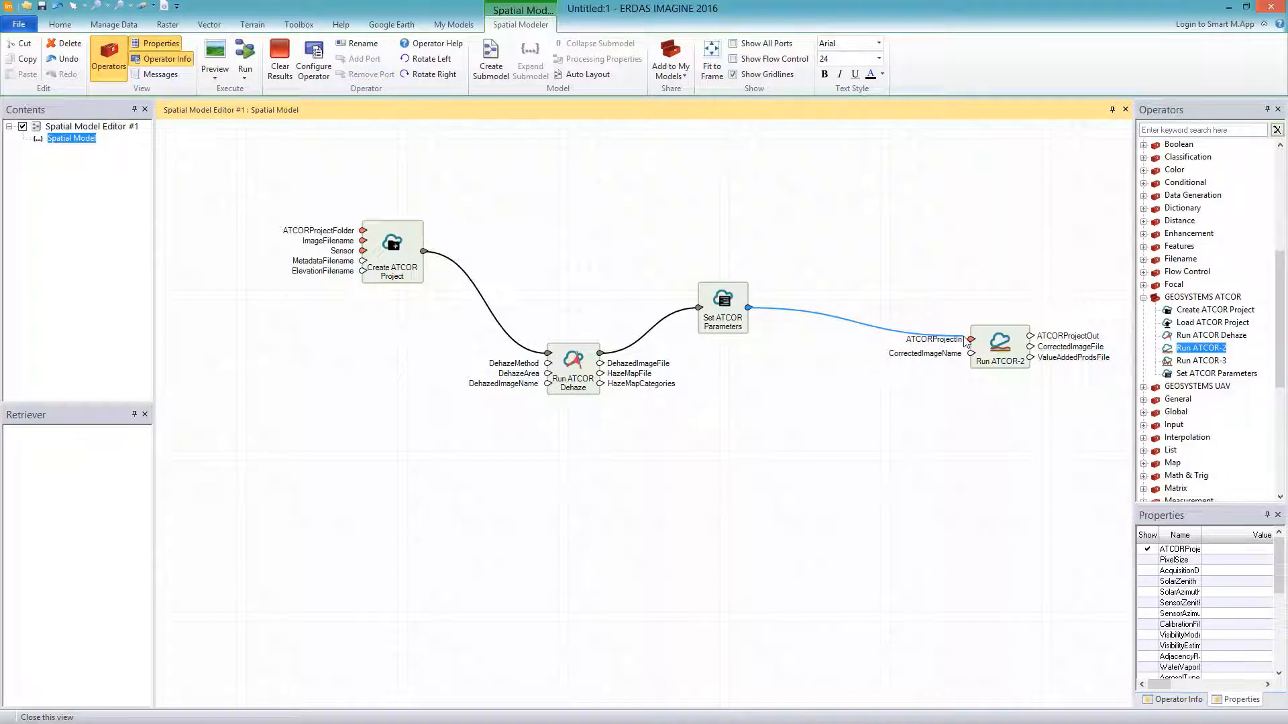
pyautogui.moveTo(963, 336); pyautogui.dragTo(971, 339)
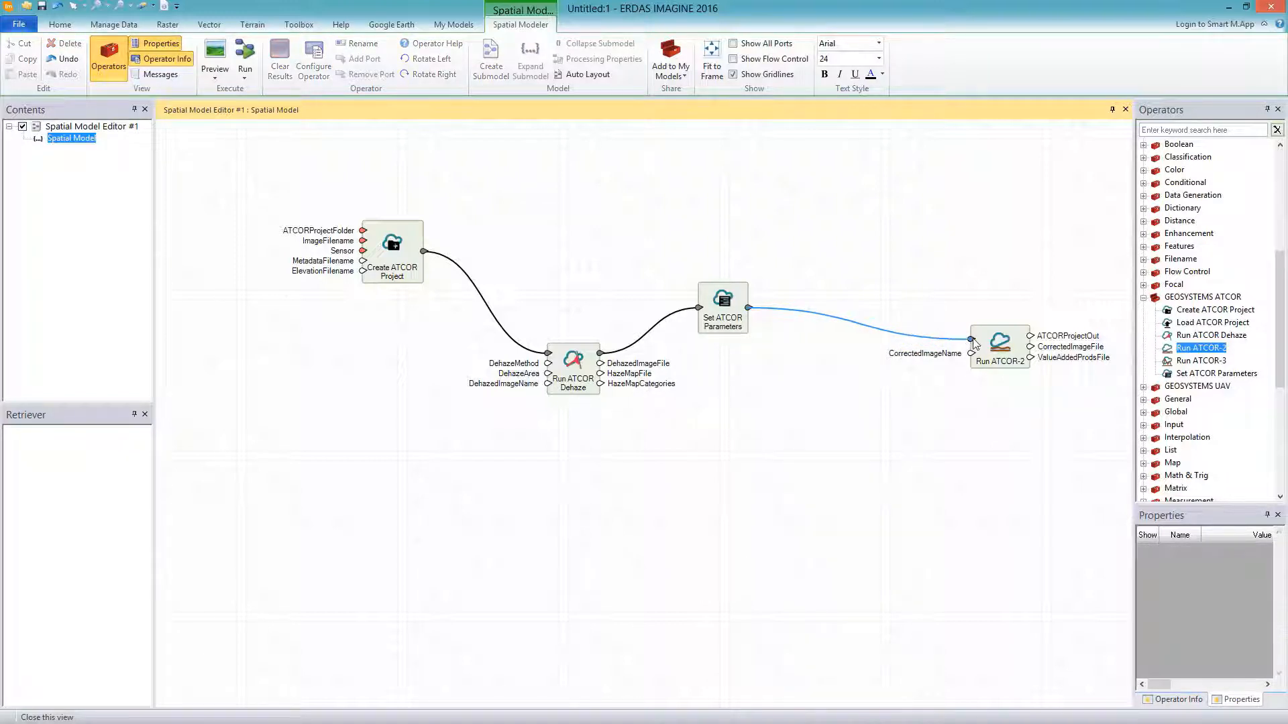
# Set the ATCORProjectFolder input of Create ATCOR Project to the ATCOR_project folder.
pyautogui.doubleClick(364, 231)
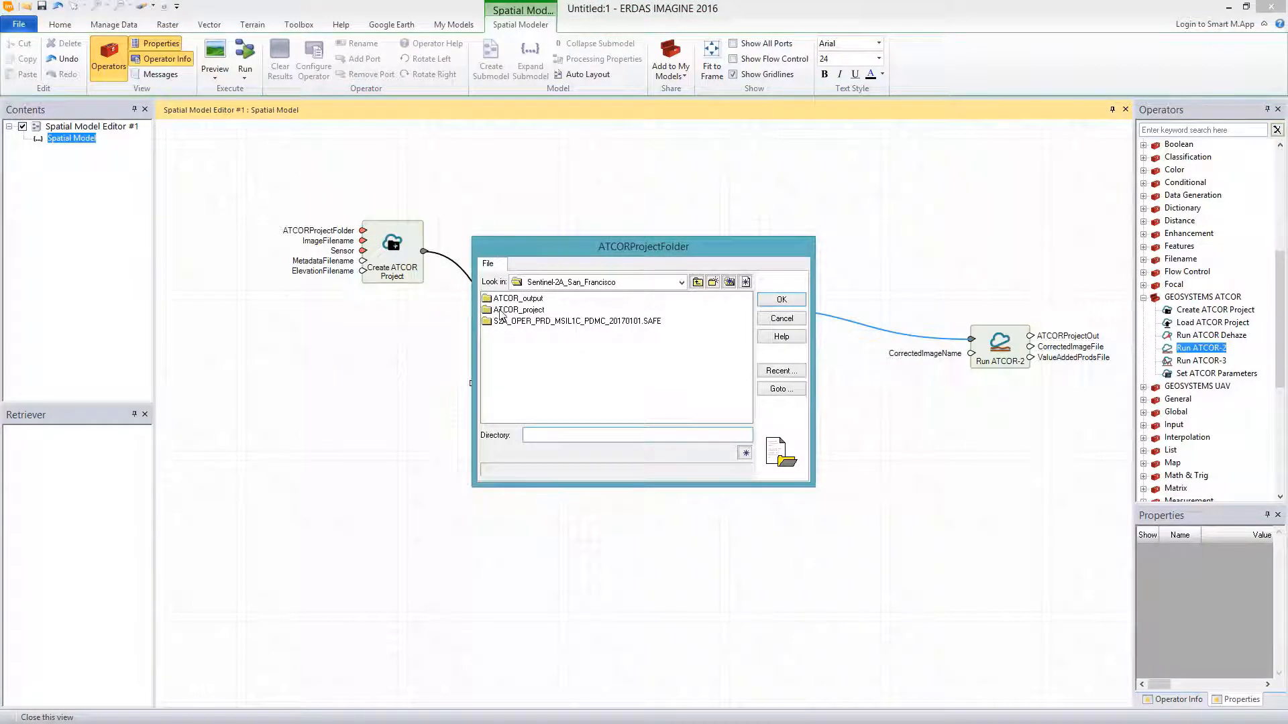
pyautogui.doubleClick(519, 309)
pyautogui.click(781, 300)
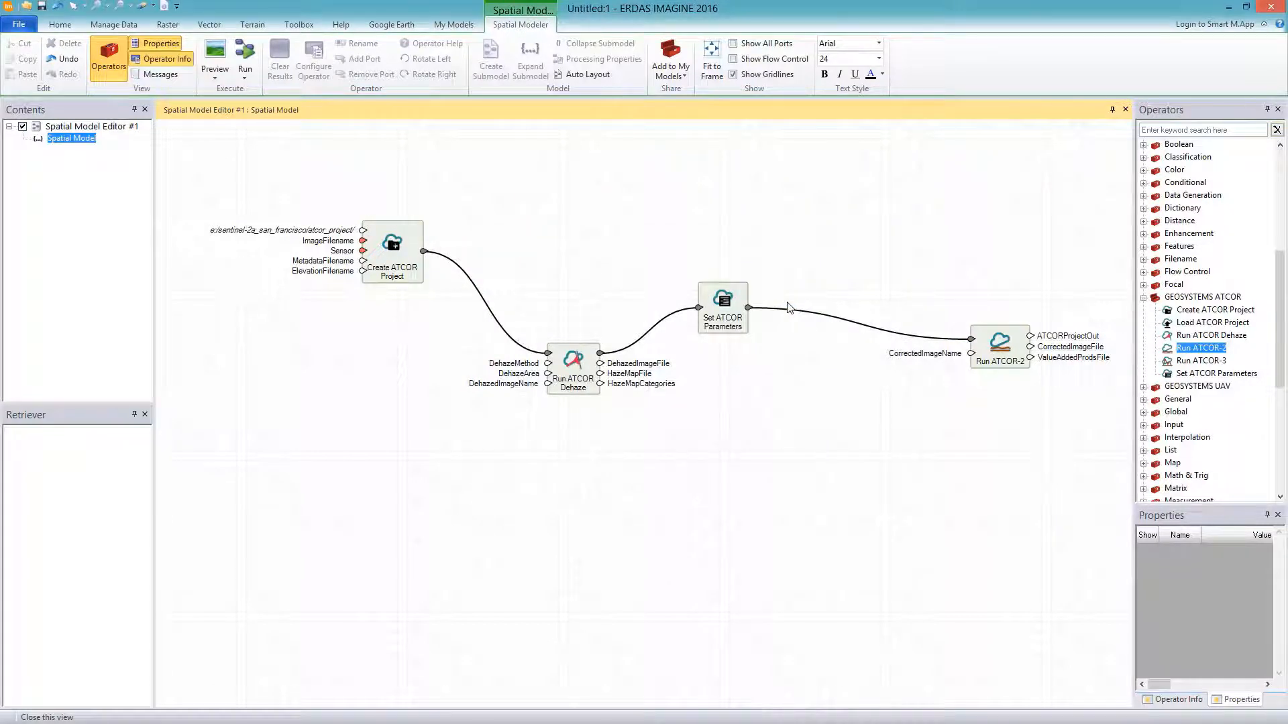
# Set the ImageFilename input of Create ATCOR Project to S2A_OPER_MTD_L1C_TL_EPA__20170101T120356_A002112_T10SEG.xml from the T10SEG granule folder.
pyautogui.doubleClick(362, 242)
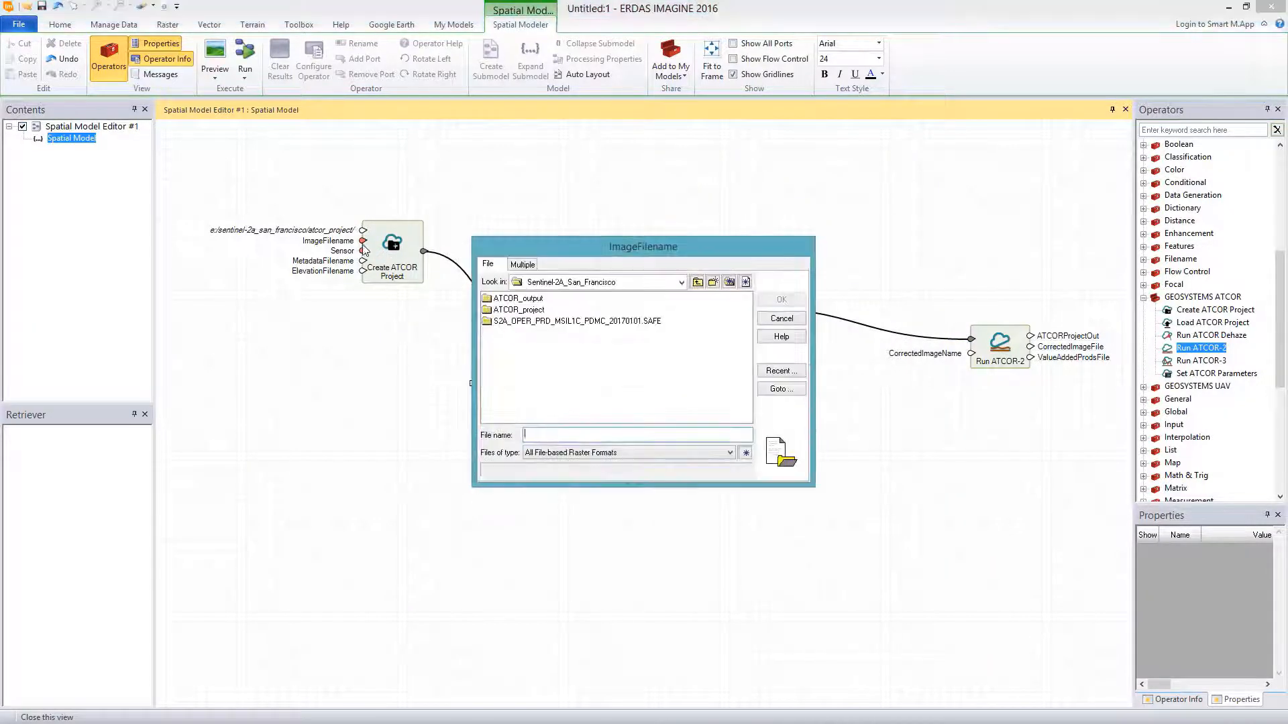
pyautogui.doubleClick(527, 322)
pyautogui.doubleClick(526, 321)
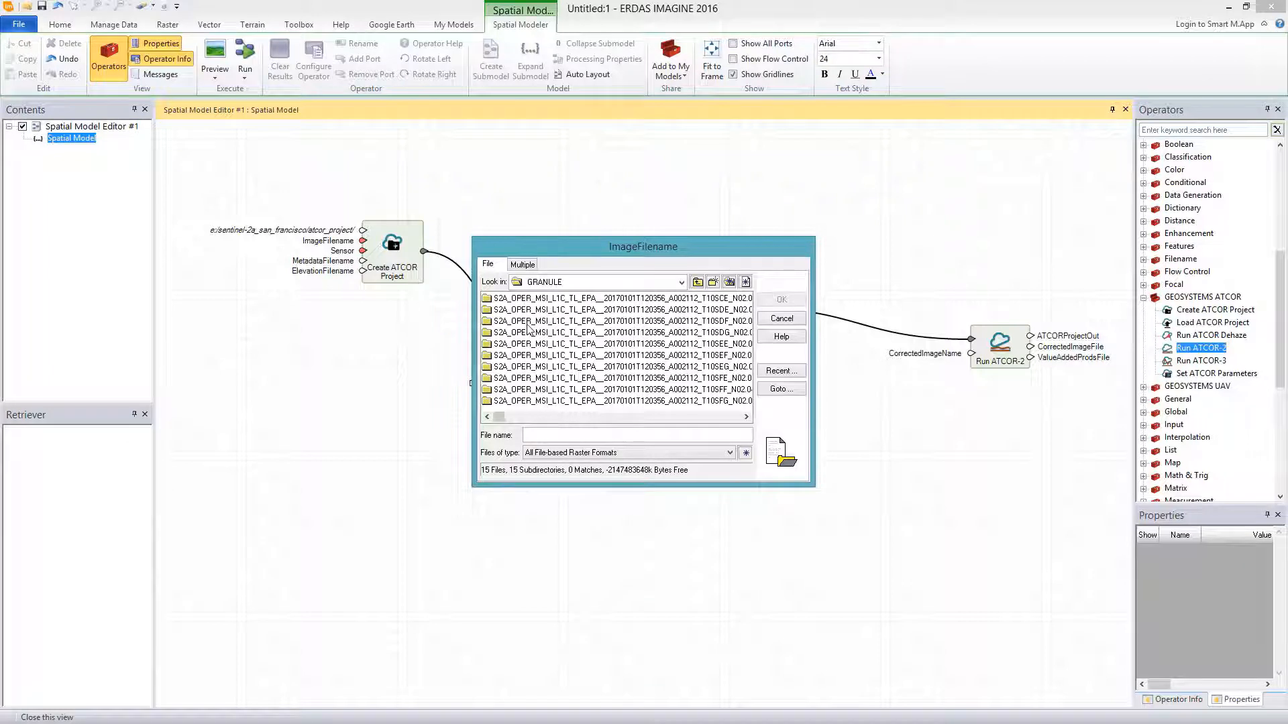
pyautogui.doubleClick(625, 368)
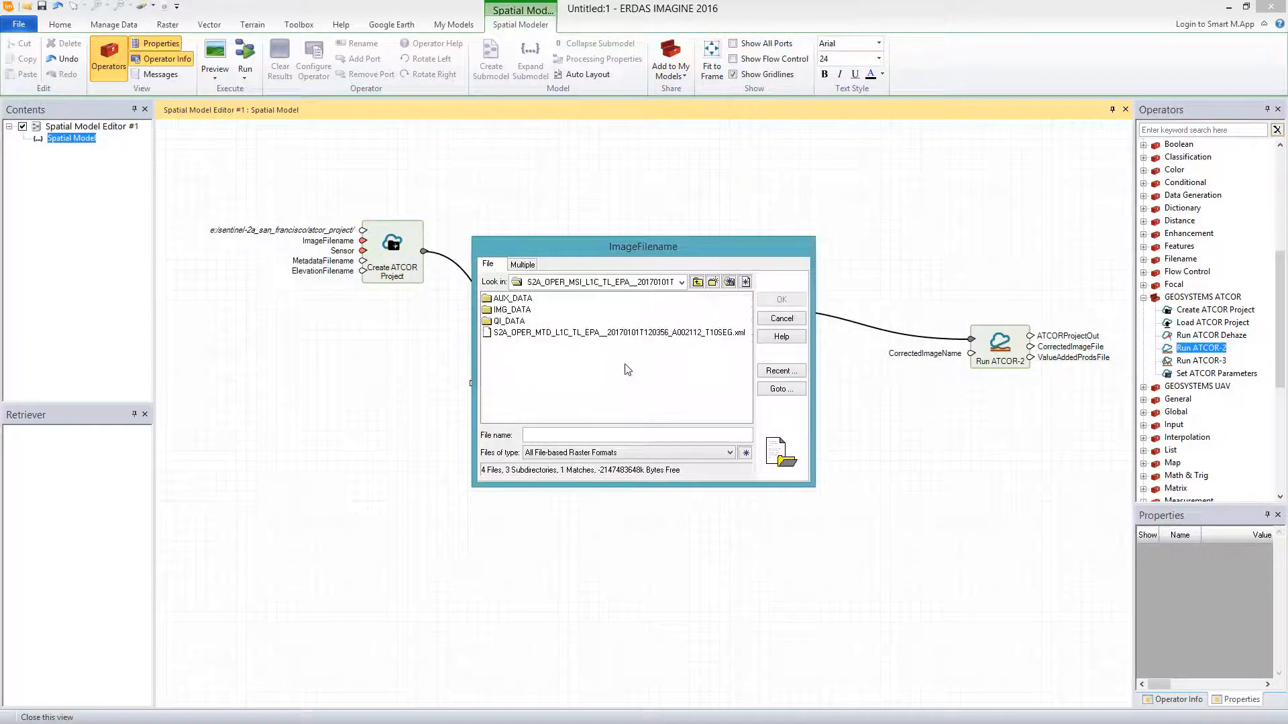
pyautogui.click(617, 340)
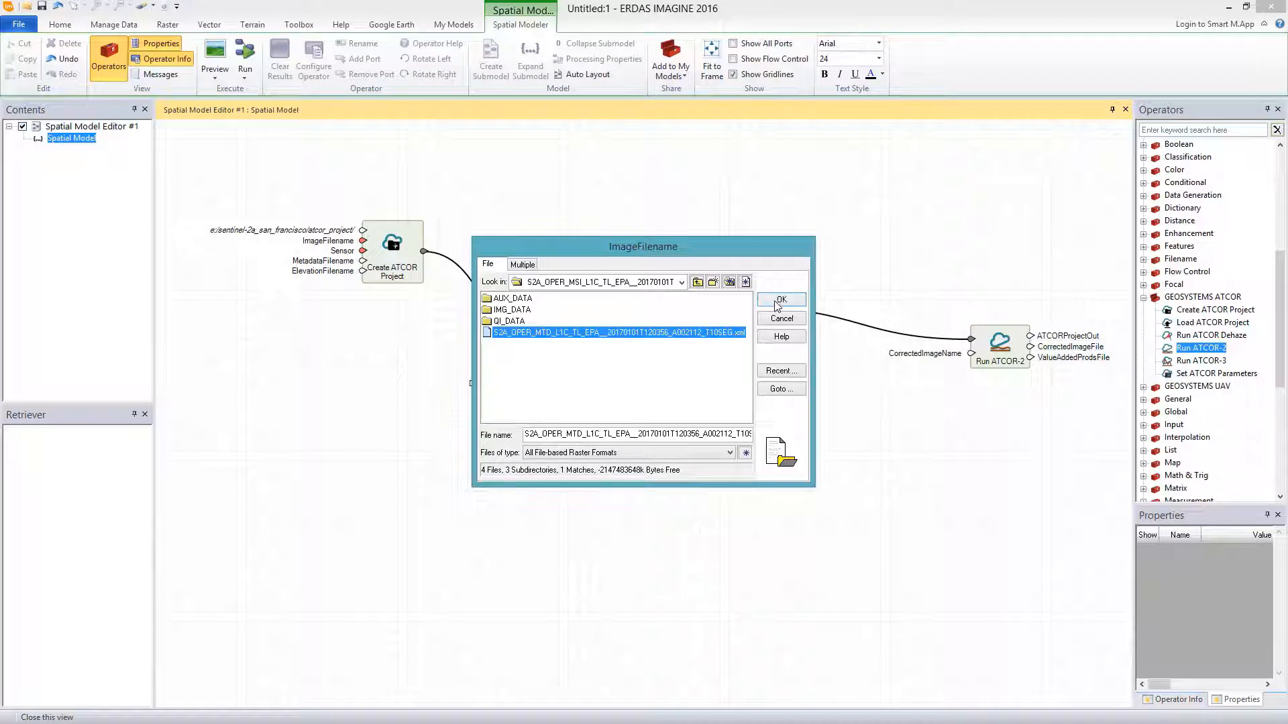
pyautogui.click(780, 300)
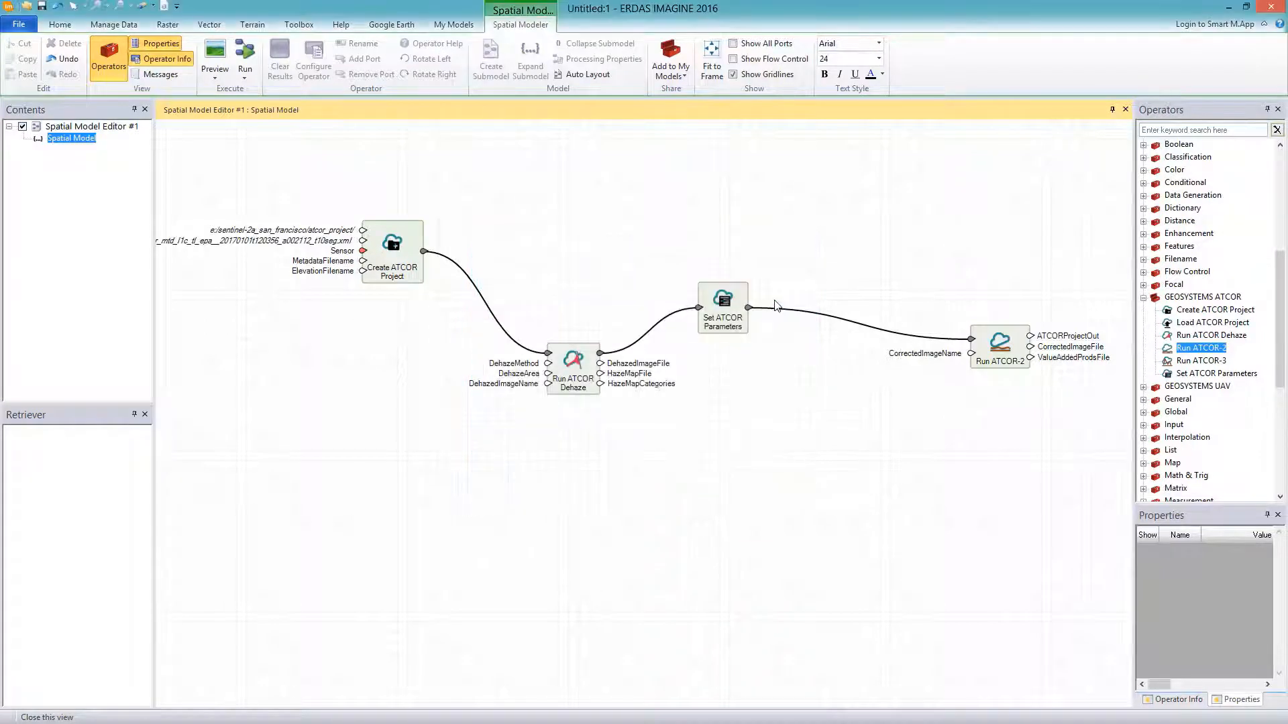
# Set the Sensor input of Create ATCOR Project to Sentinel-2 13 Bands.
pyautogui.doubleClick(363, 251)
pyautogui.click(677, 370)
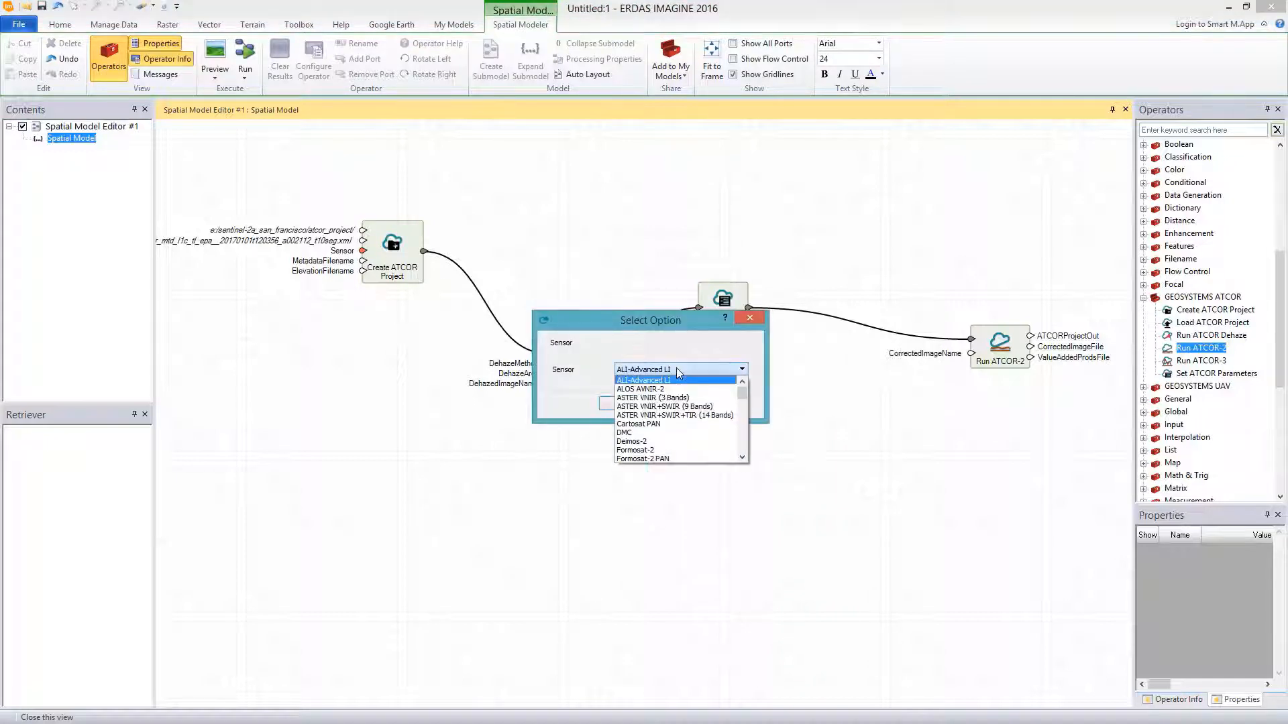
pyautogui.scroll(-8, 681, 412)
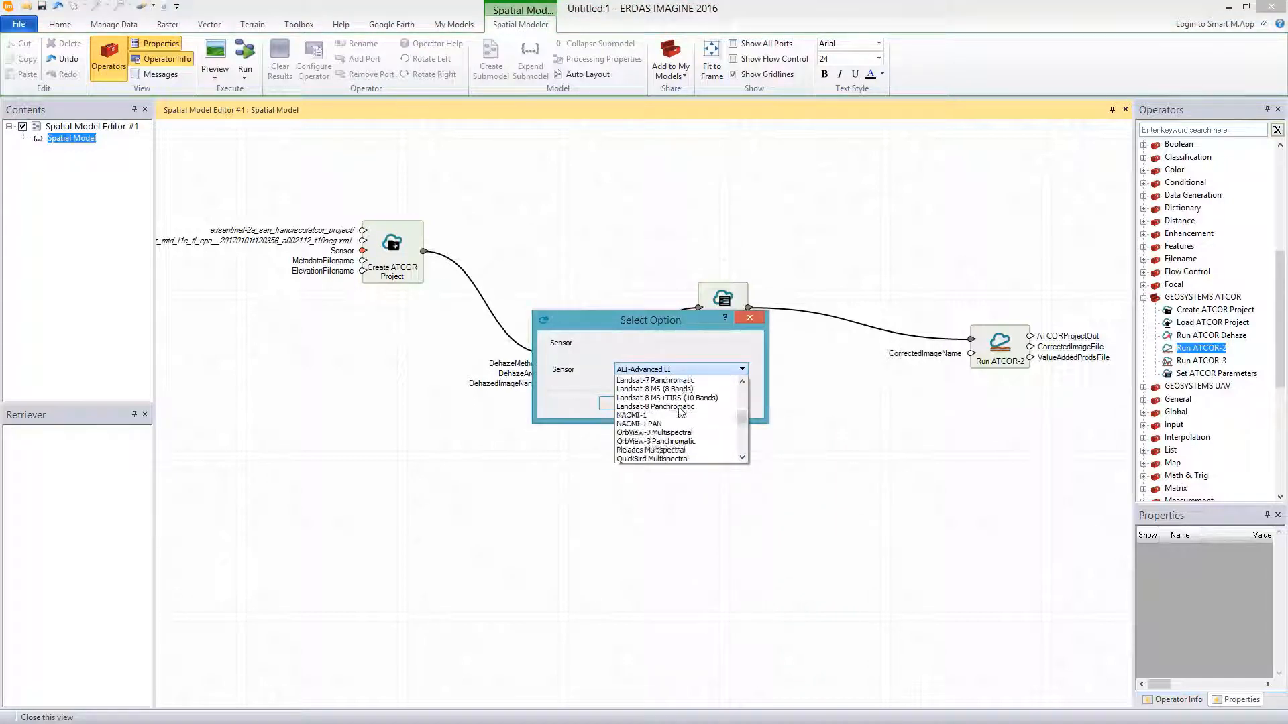
pyautogui.scroll(-8, 681, 411)
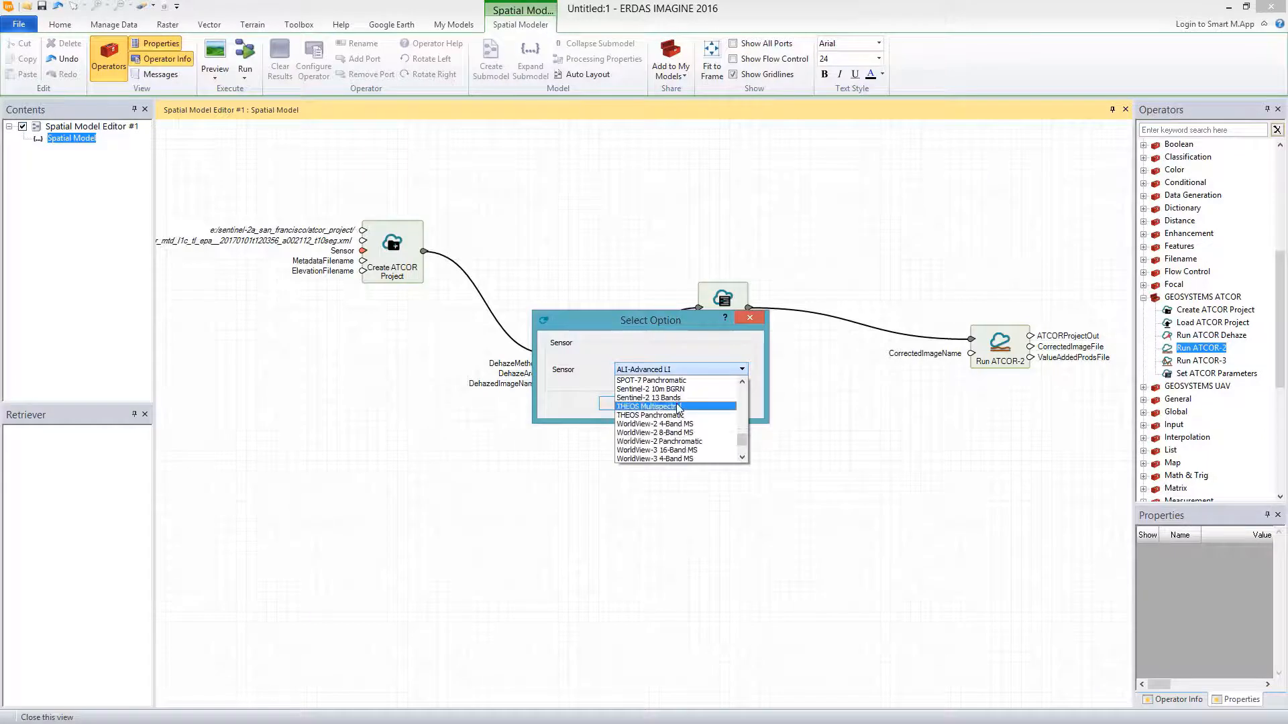
pyautogui.click(677, 398)
pyautogui.click(629, 406)
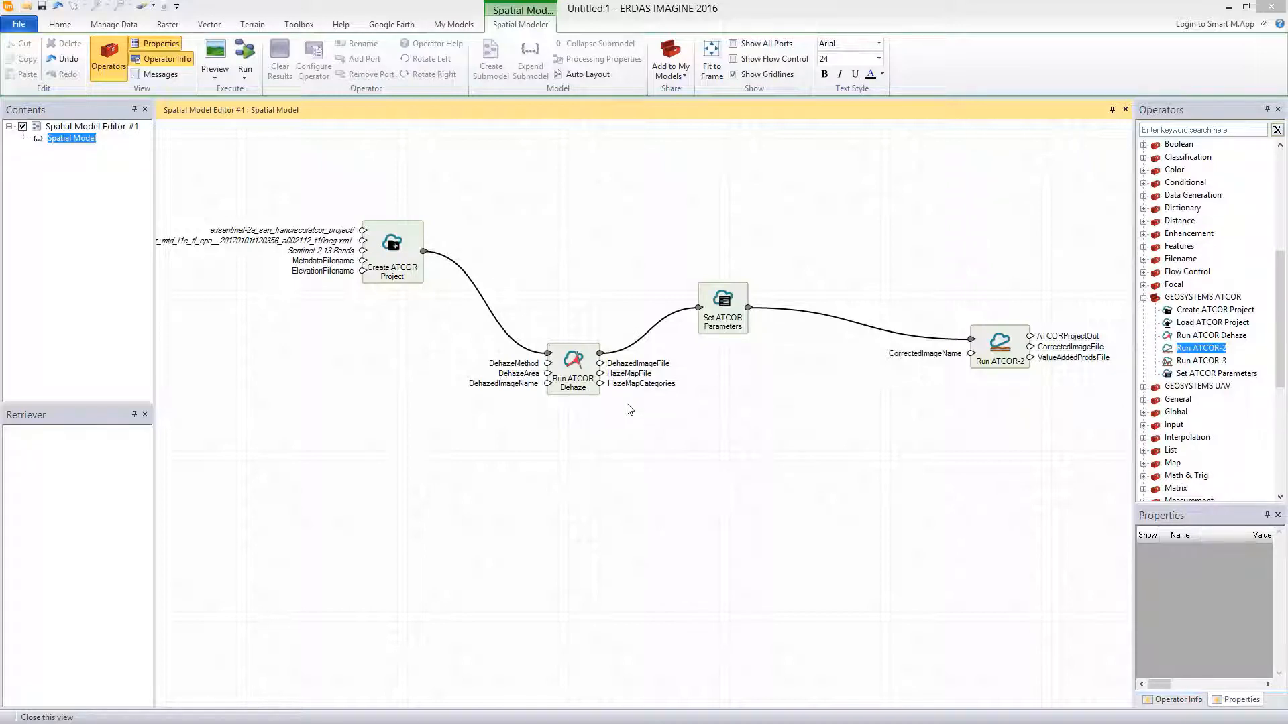
# Set the DehazeMethod of Run ATCOR Dehaze to auto and its DehazeArea to land and water pixels.
pyautogui.doubleClick(549, 364)
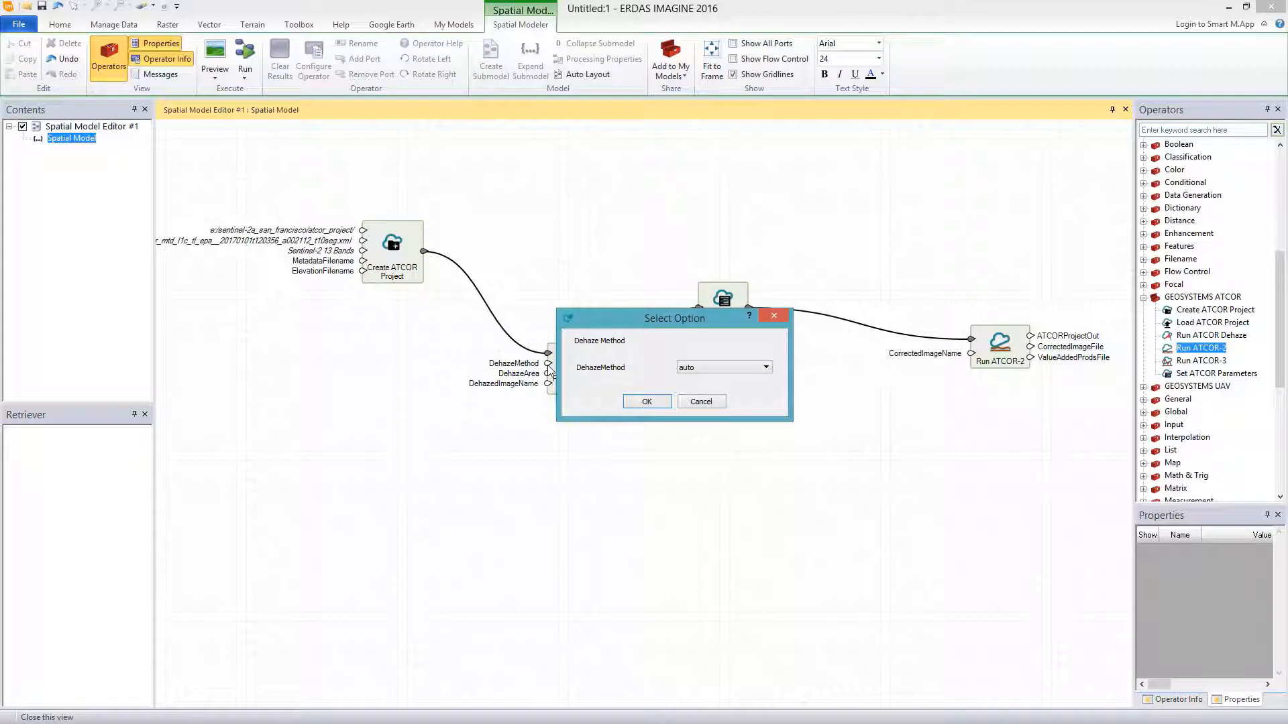
pyautogui.click(720, 370)
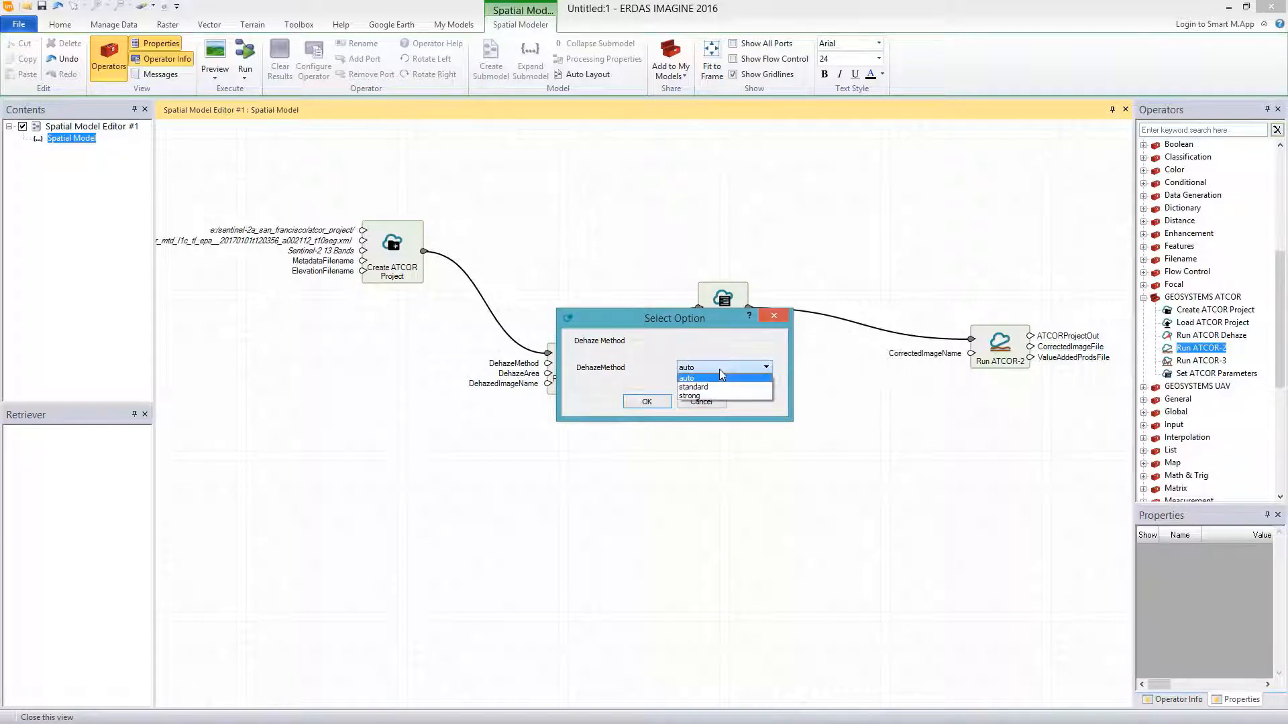
pyautogui.click(717, 380)
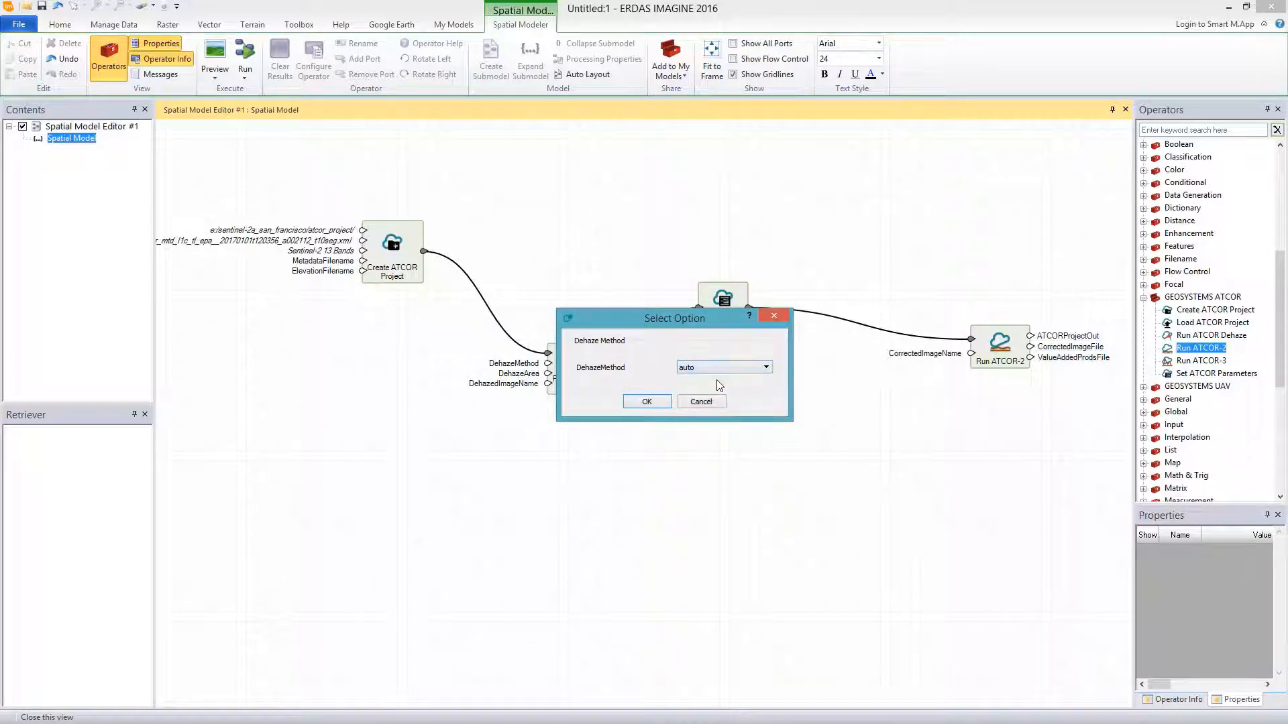
pyautogui.click(648, 403)
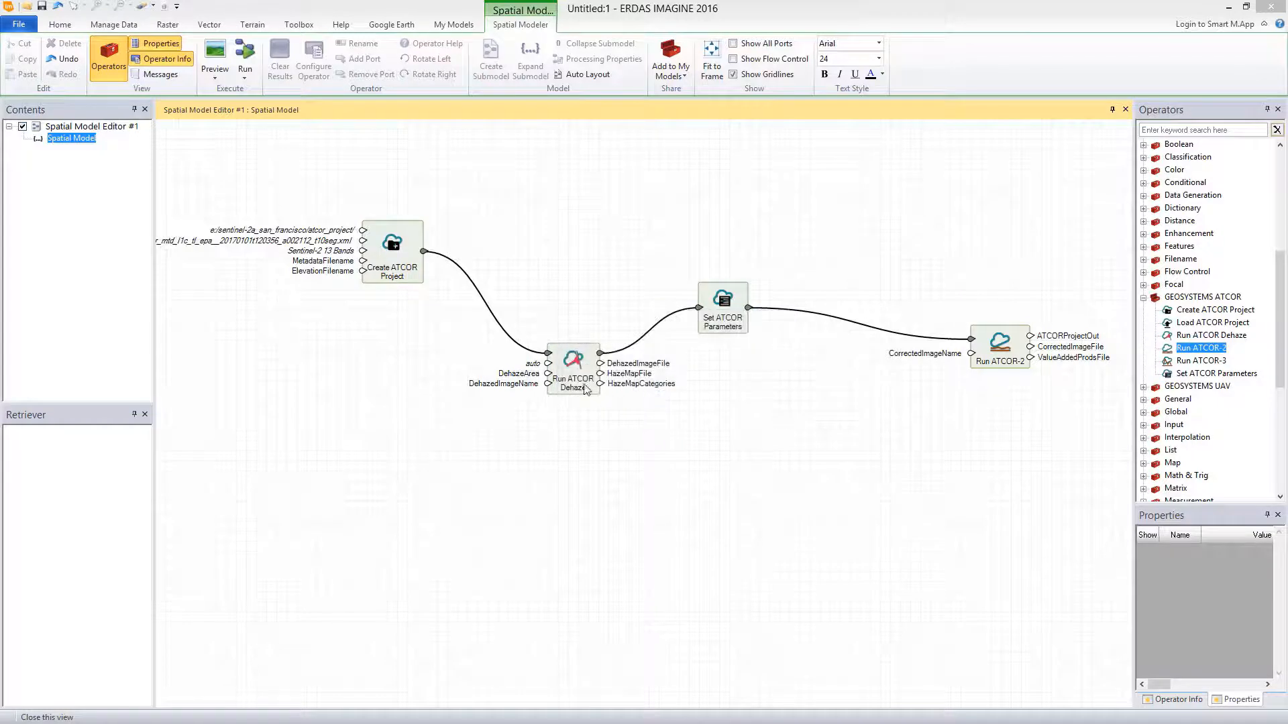
pyautogui.doubleClick(548, 374)
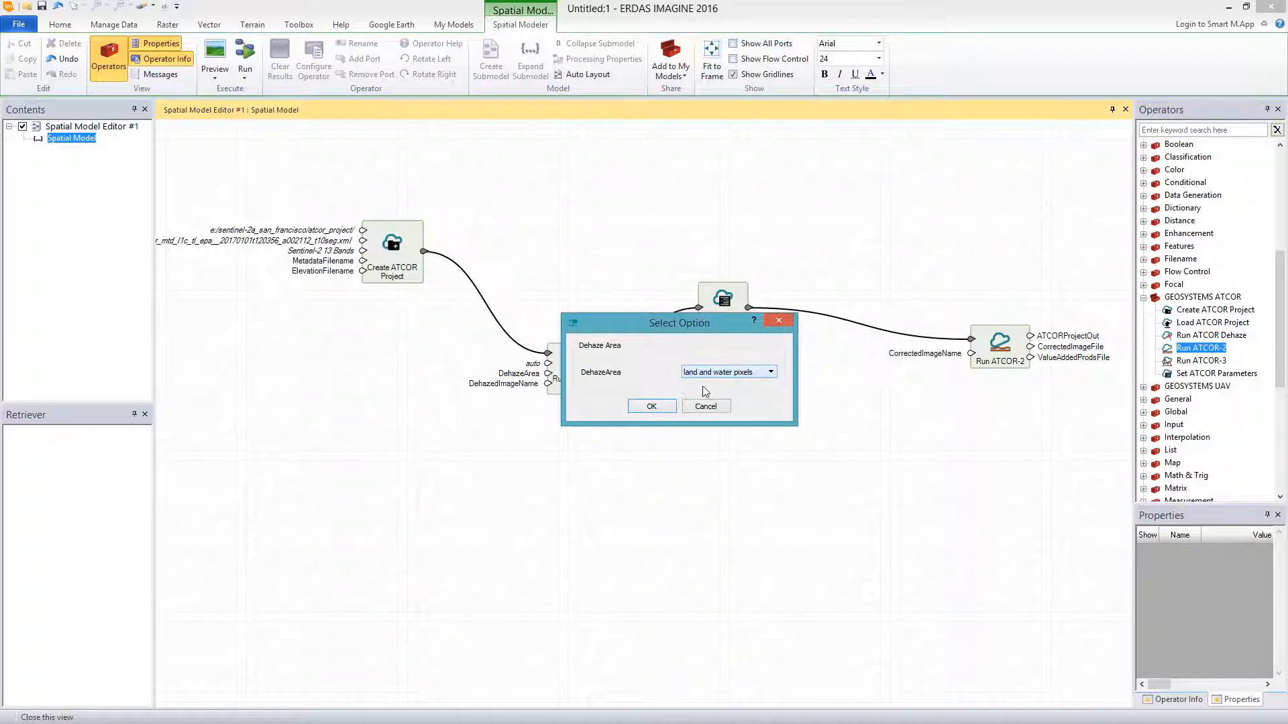
pyautogui.click(656, 407)
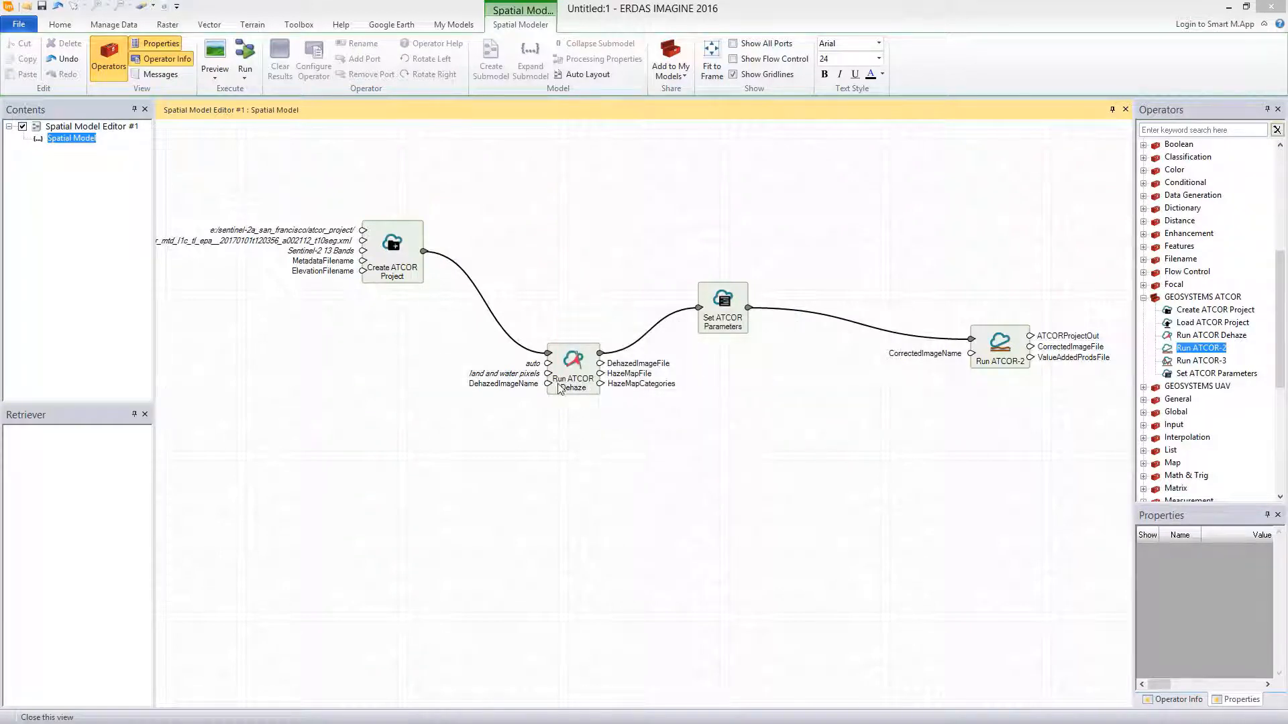
# Set the DehazedImageName of Run ATCOR Dehaze to the TIFF file 20151117_dehaze in the ATCOR_output folder.
pyautogui.doubleClick(549, 386)
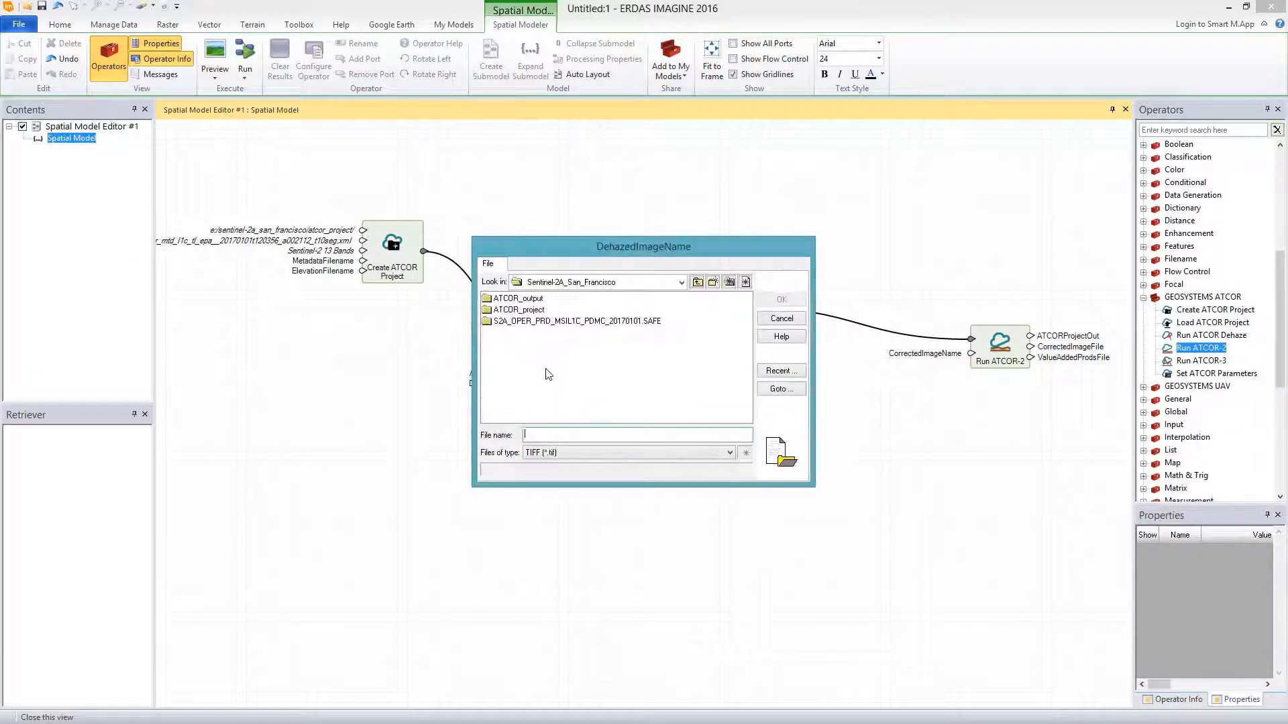
pyautogui.doubleClick(523, 299)
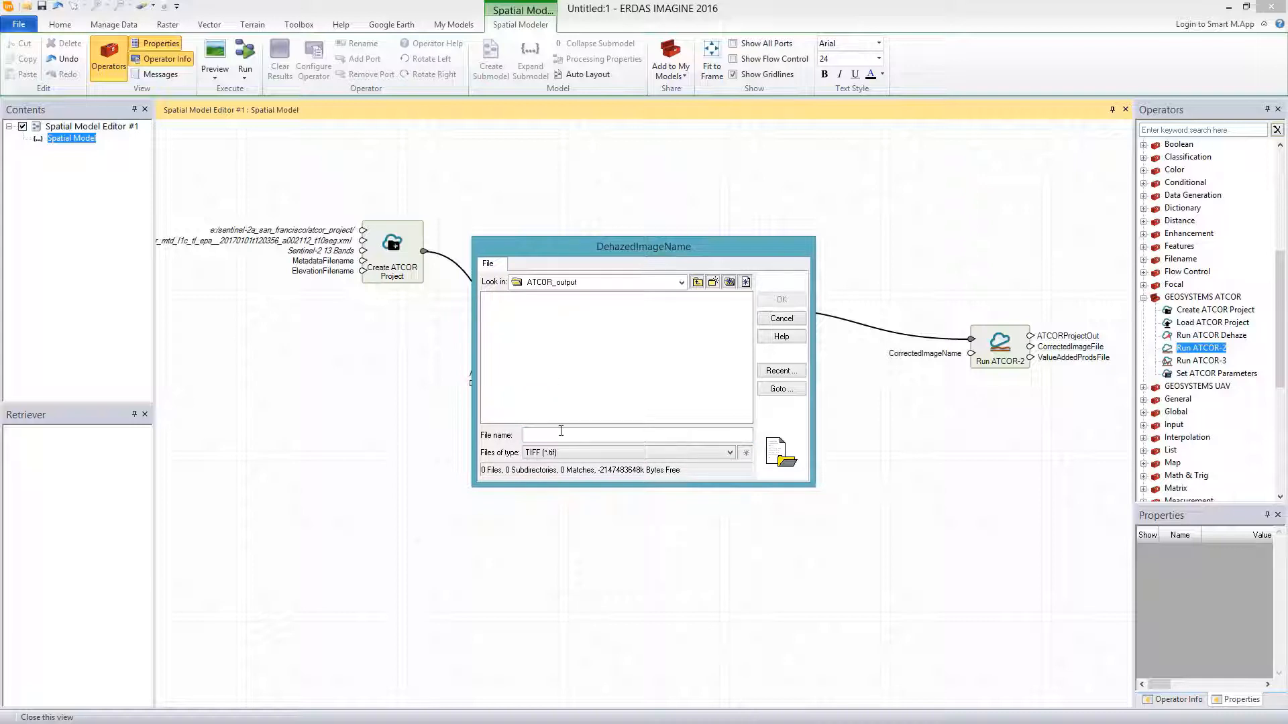
pyautogui.write('20151117_')
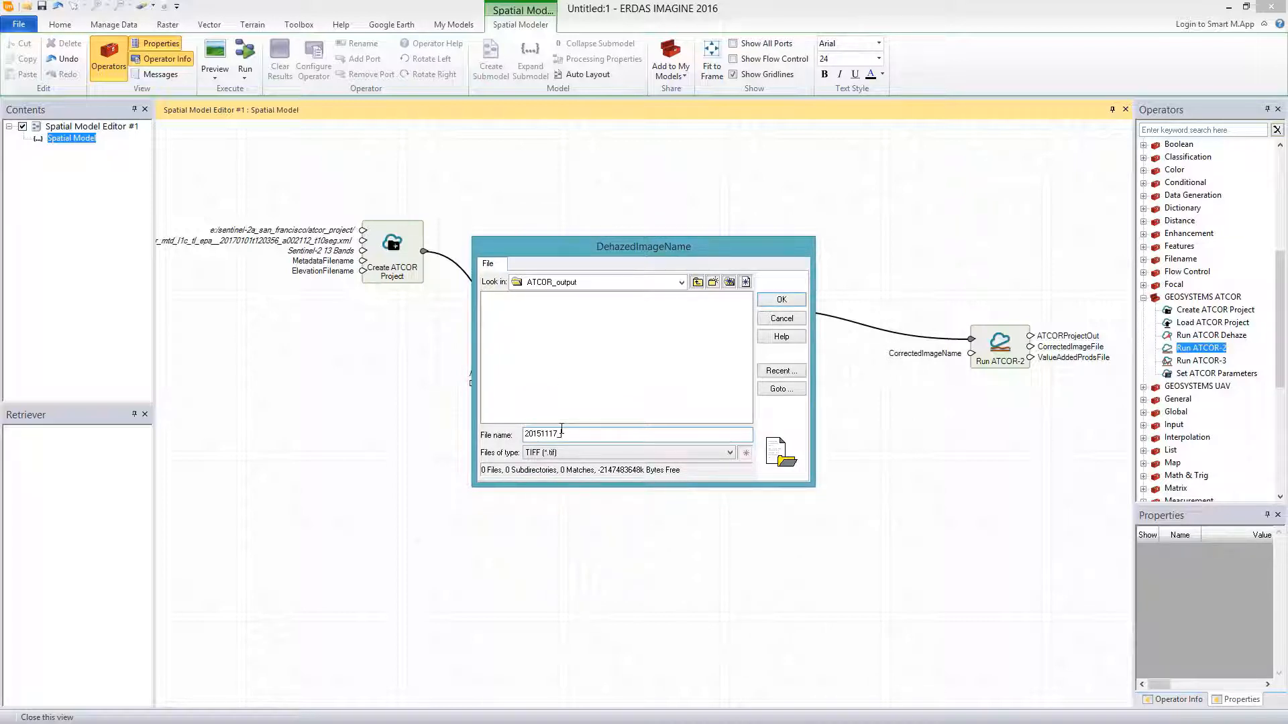
pyautogui.write('dehaze')
pyautogui.click(799, 305)
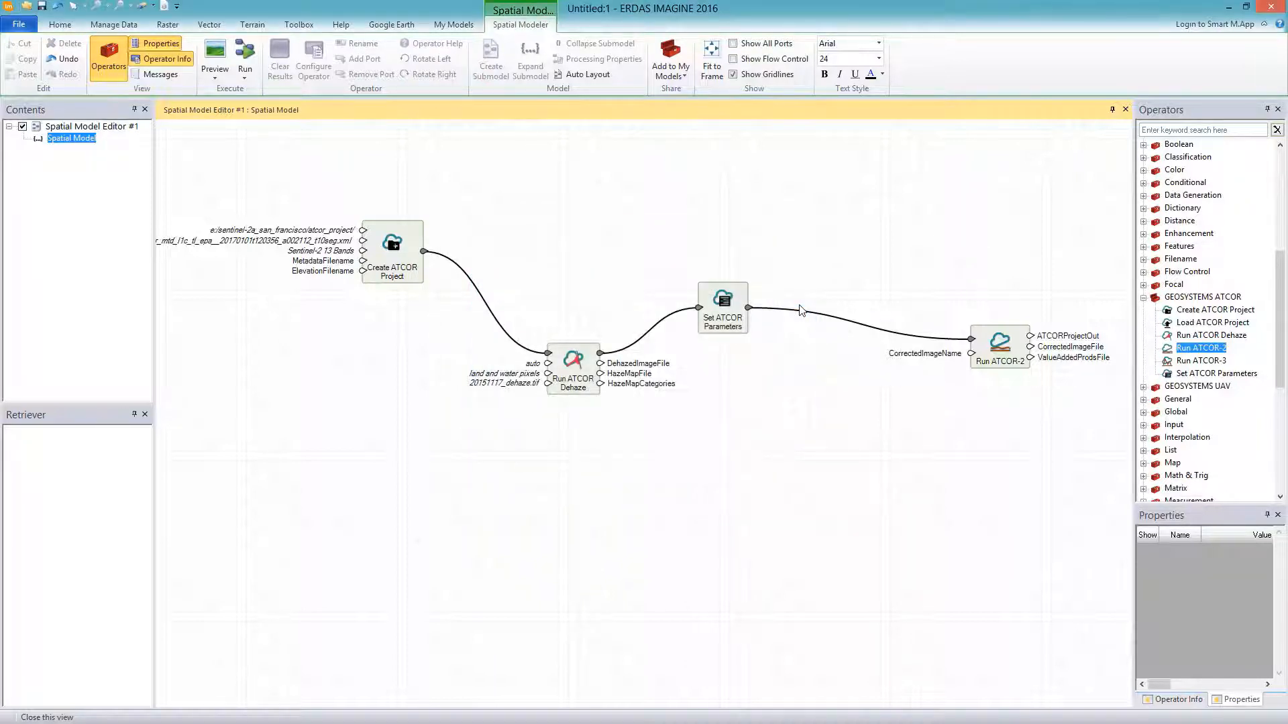
# Show the WaterVaporCategory, AerosolType and ValueAddedProds ports on the Set ATCOR Parameters operator.
pyautogui.click(727, 318)
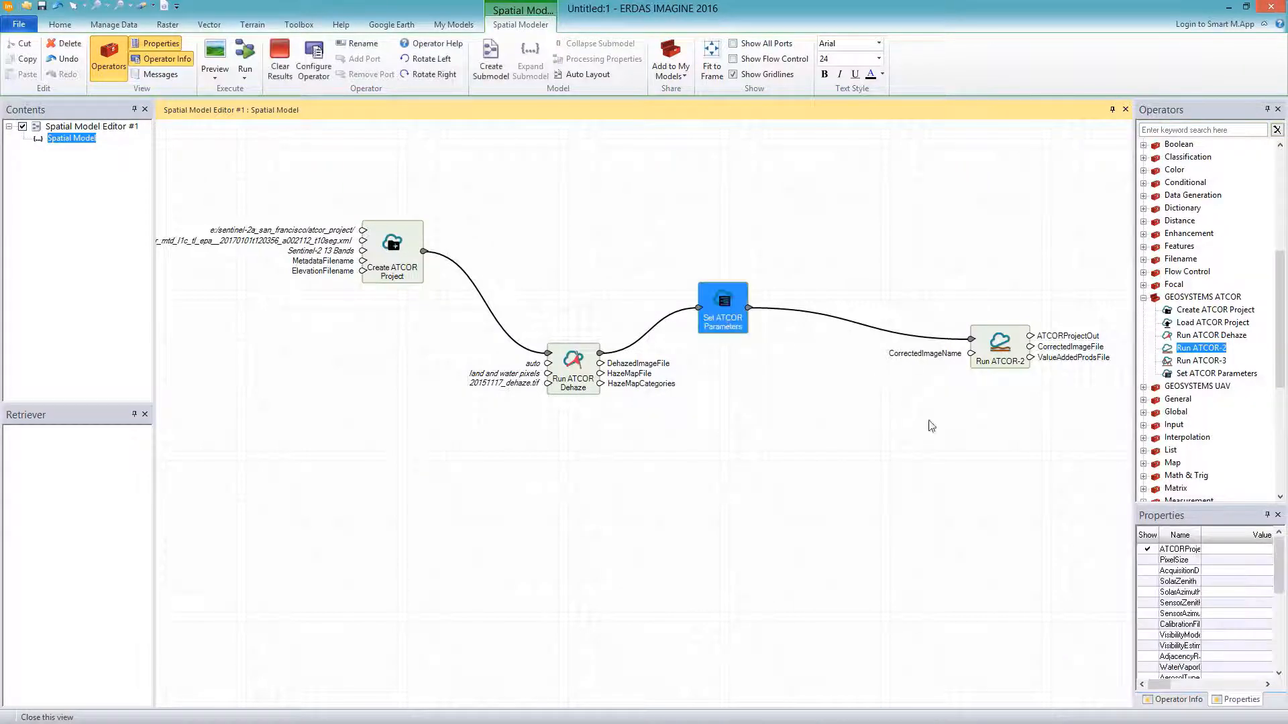
pyautogui.moveTo(1130, 489); pyautogui.dragTo(934, 493)
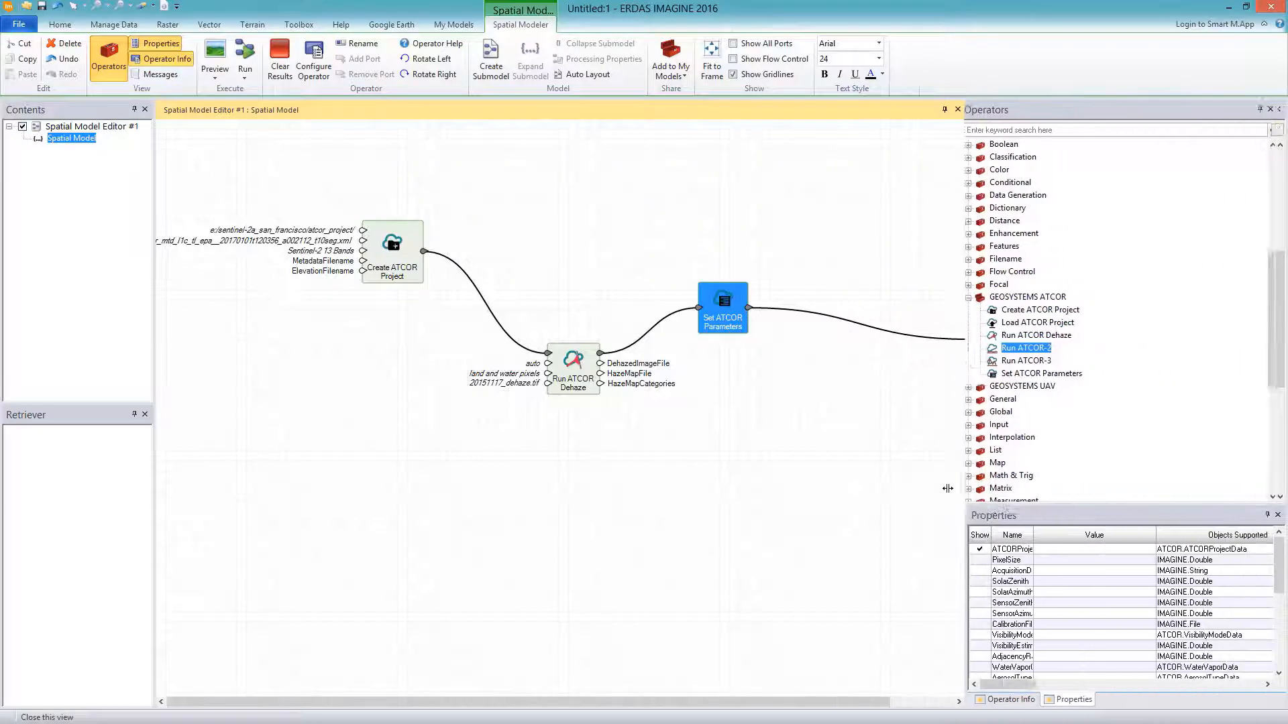
pyautogui.moveTo(1021, 505); pyautogui.dragTo(1103, 292)
pyautogui.click(950, 425)
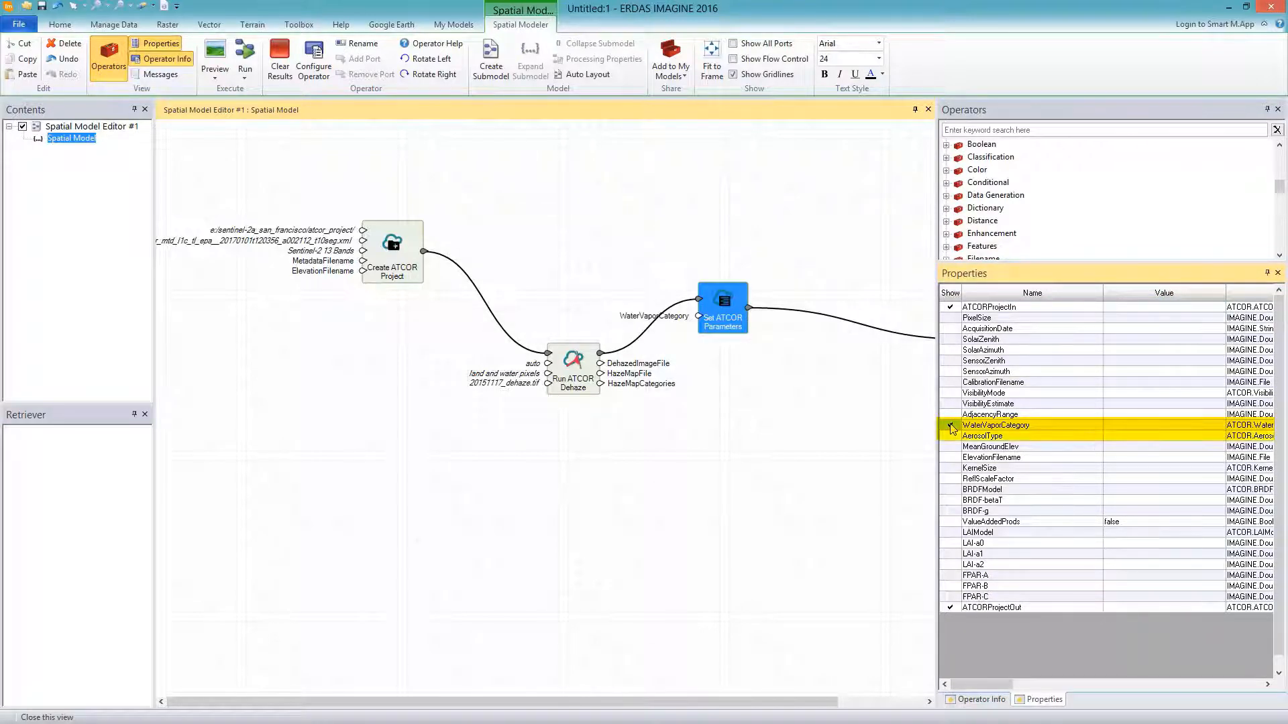
pyautogui.click(950, 436)
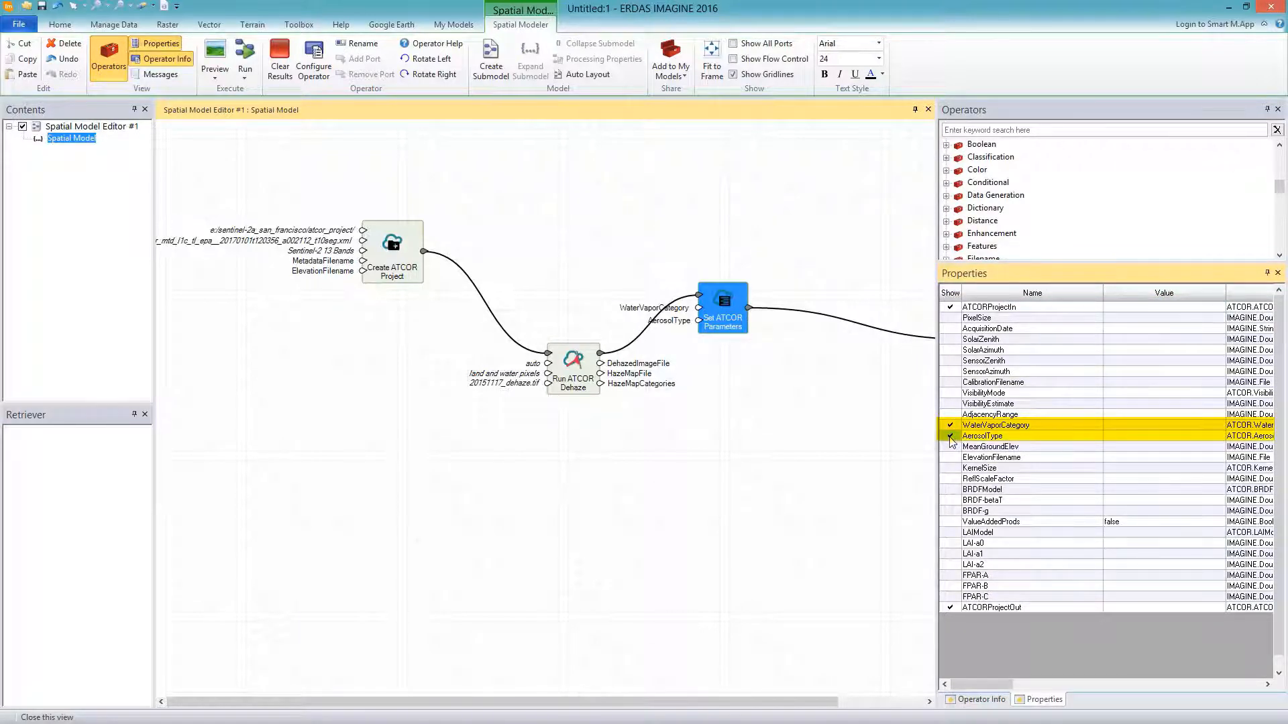
pyautogui.click(951, 522)
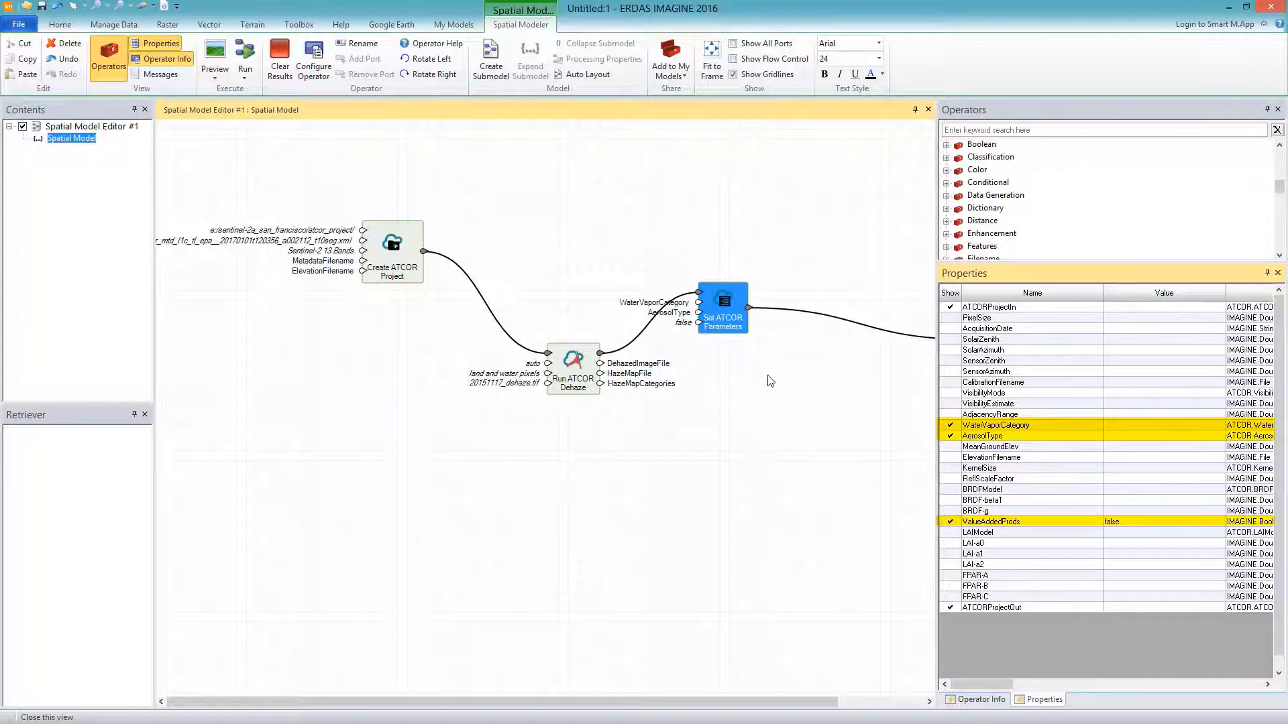
# Move Set ATCOR Parameters slightly below Run ATCOR Dehaze and set its WaterVaporCategory to US standard.
pyautogui.moveTo(721, 328); pyautogui.dragTo(772, 433)
pyautogui.doubleClick(751, 407)
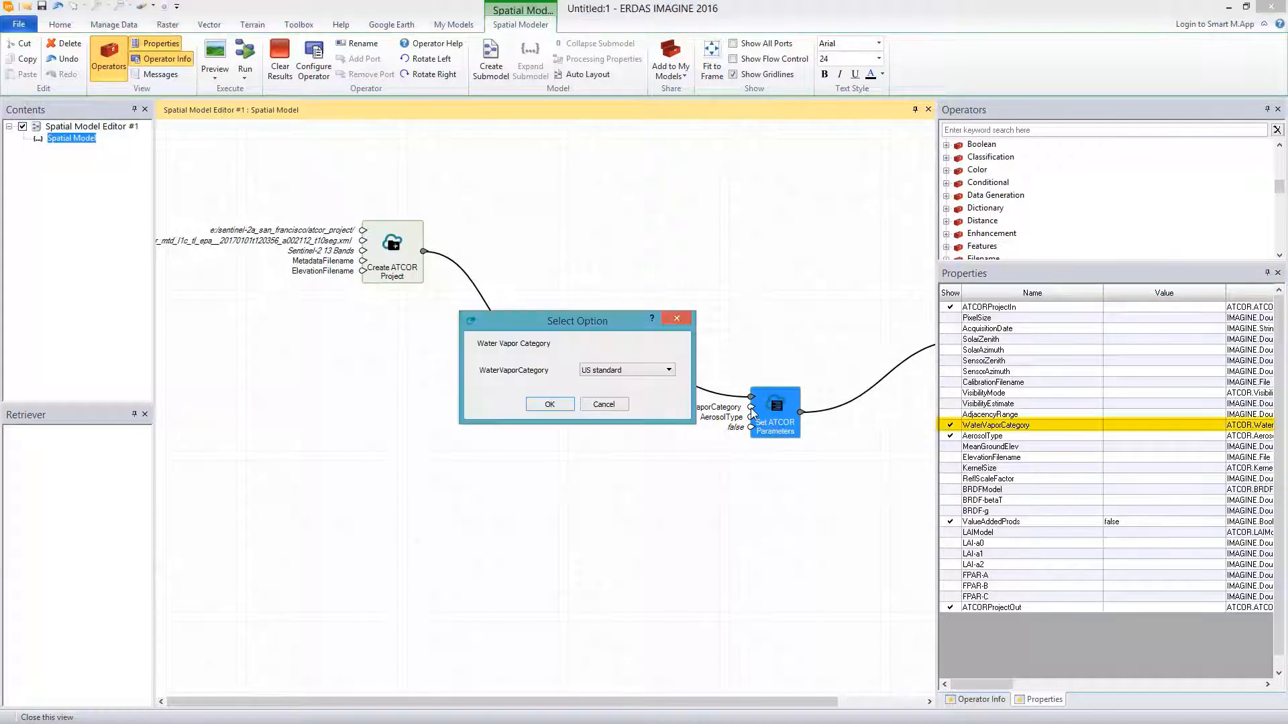
pyautogui.click(642, 371)
pyautogui.click(641, 377)
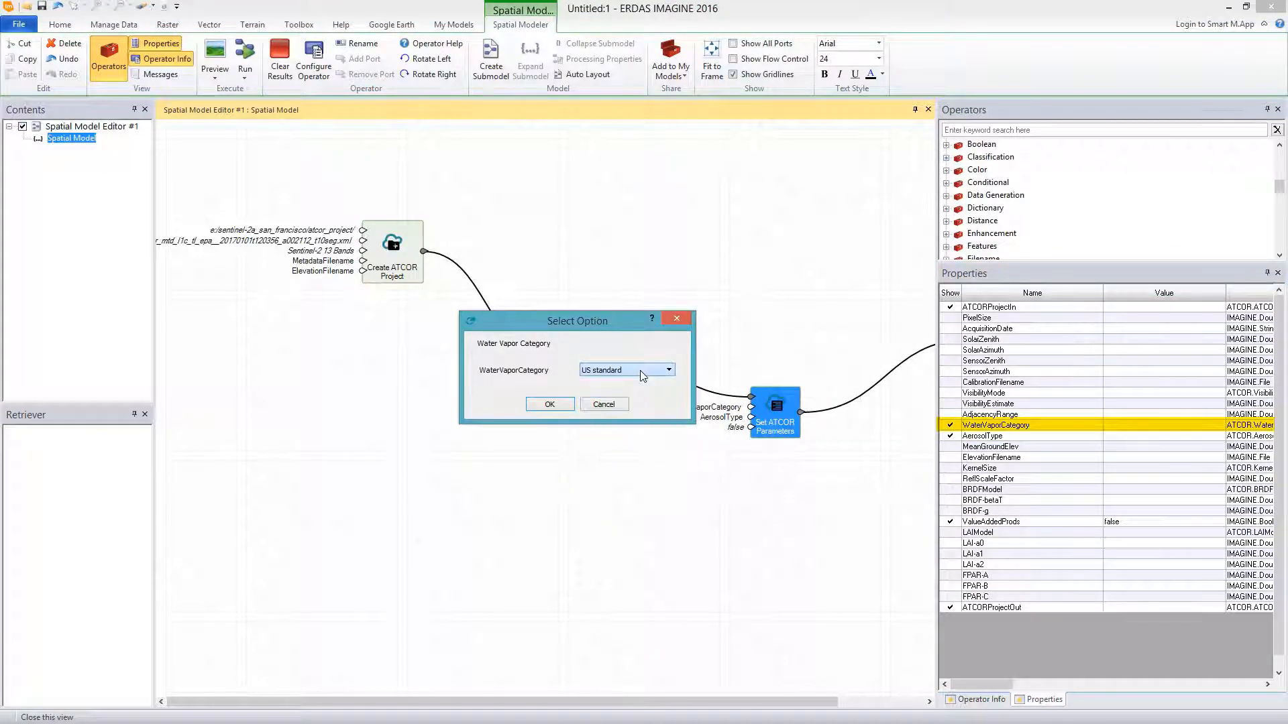
pyautogui.click(548, 404)
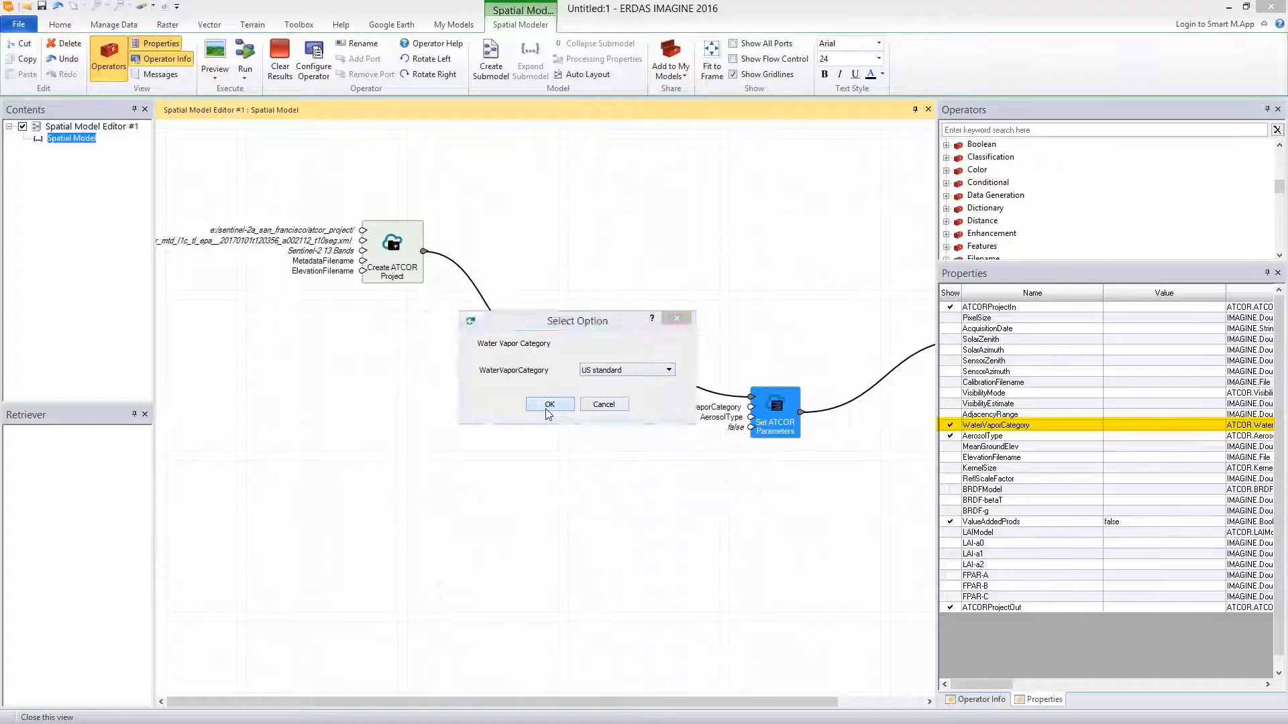
# Set the AerosolType of Set ATCOR Parameters to auto and enable its ValueAddedProds option.
pyautogui.doubleClick(752, 417)
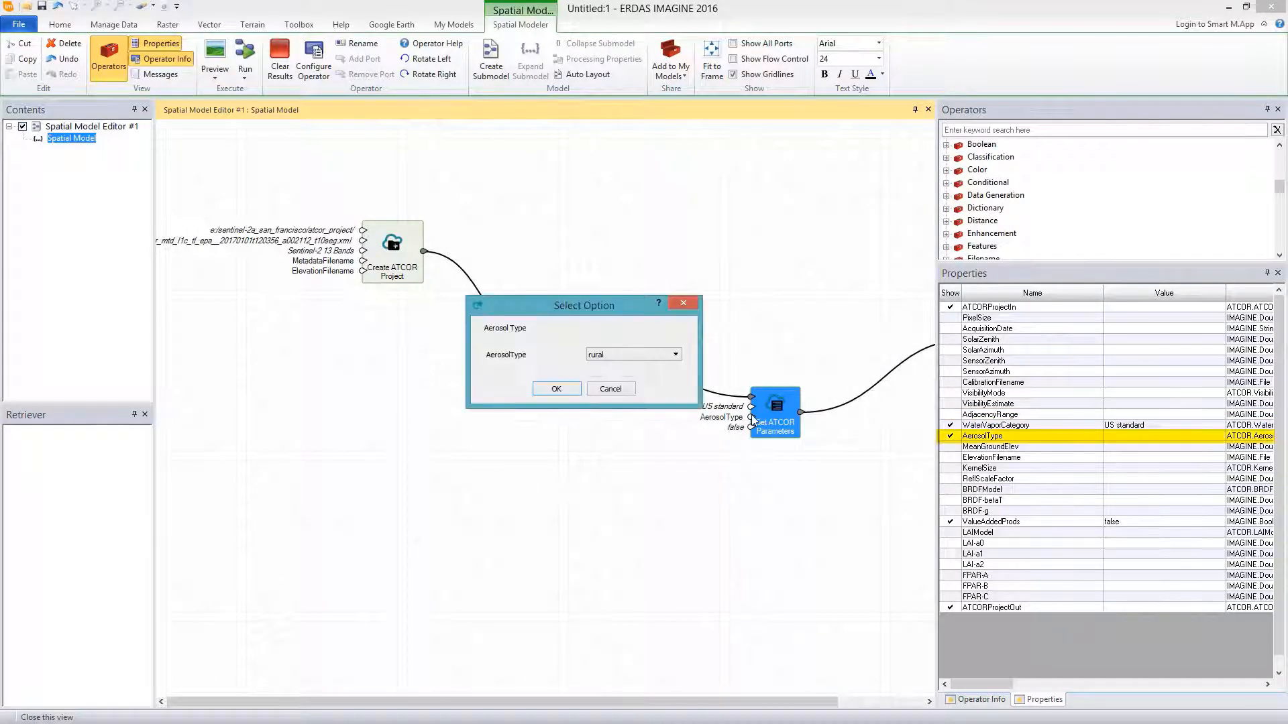
pyautogui.click(637, 355)
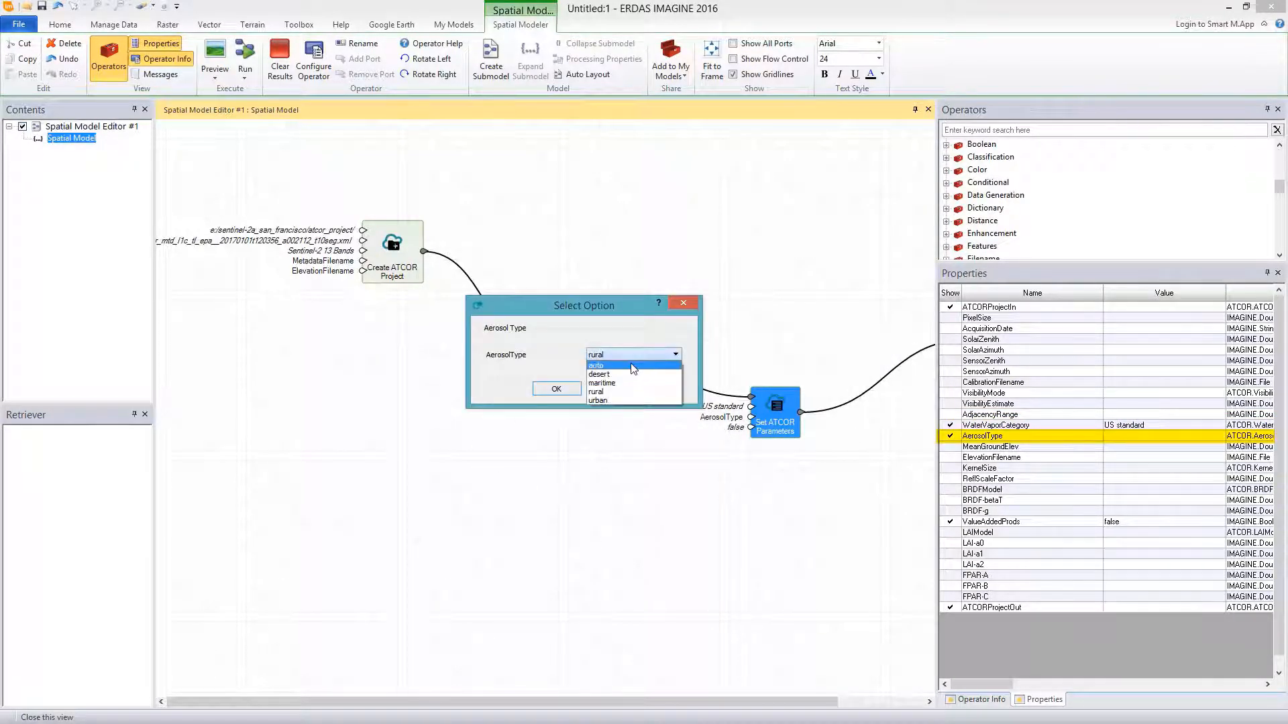
pyautogui.click(634, 368)
pyautogui.click(563, 391)
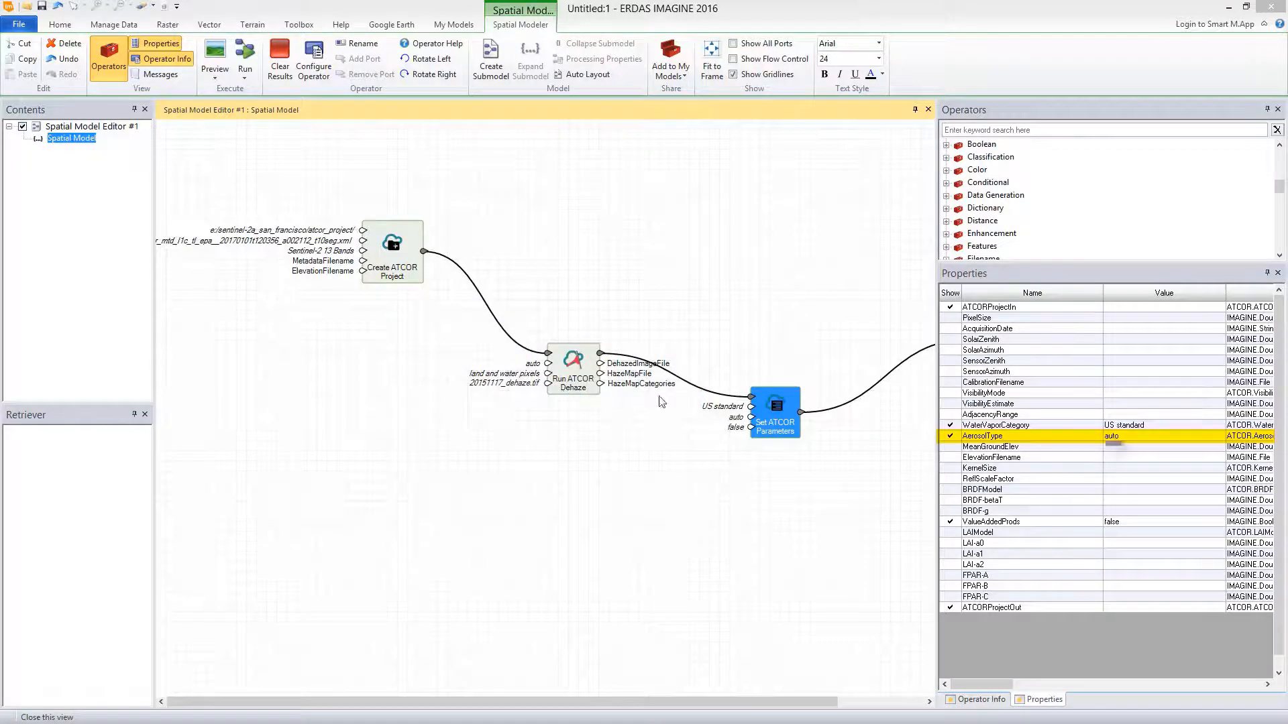
pyautogui.doubleClick(751, 428)
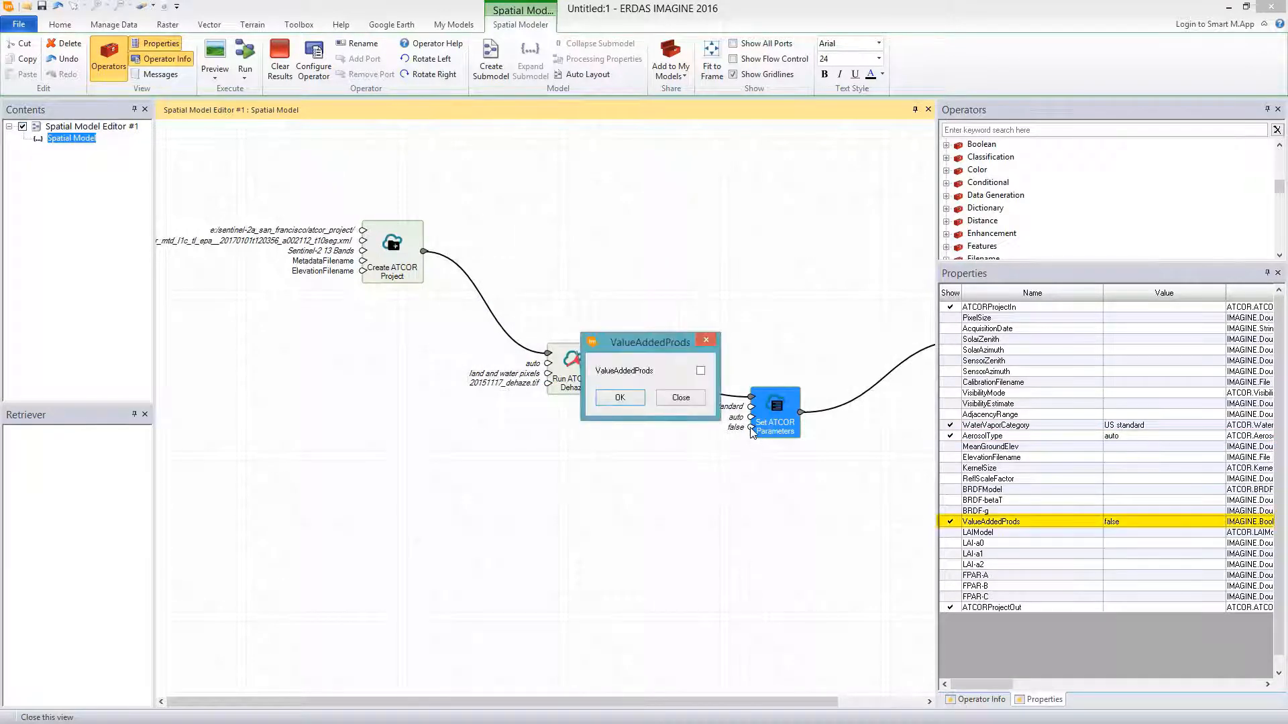
pyautogui.click(701, 371)
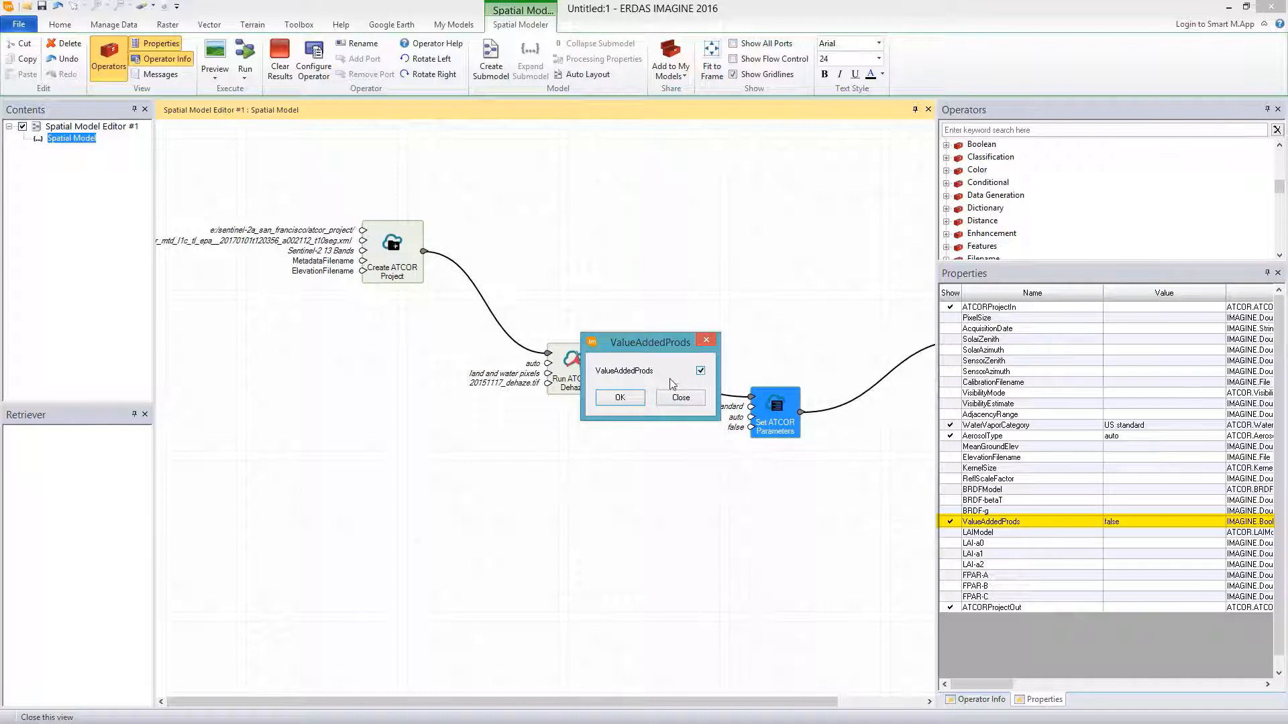
pyautogui.click(620, 398)
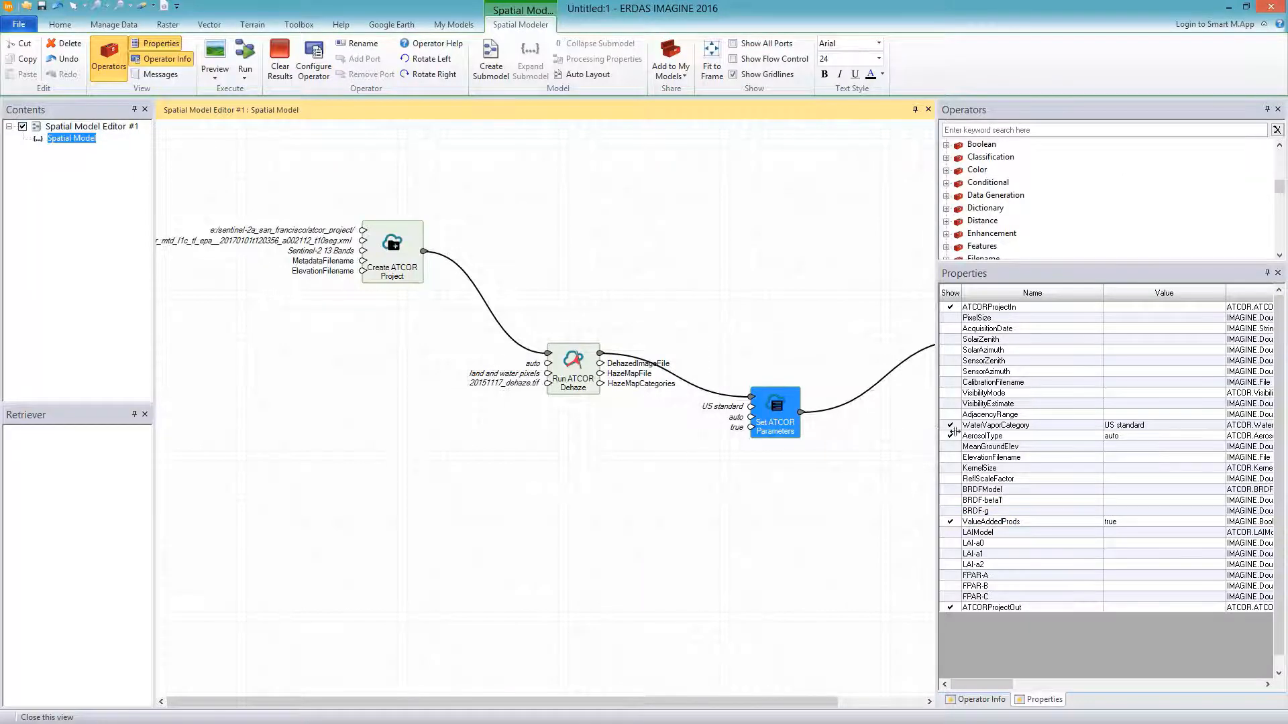
# Move Run ATCOR-2 below Set ATCOR Parameters and set its CorrectedImageName to 20151117_atcor-2.img in the ATCOR_output folder.
pyautogui.moveTo(938, 433); pyautogui.dragTo(1170, 443)
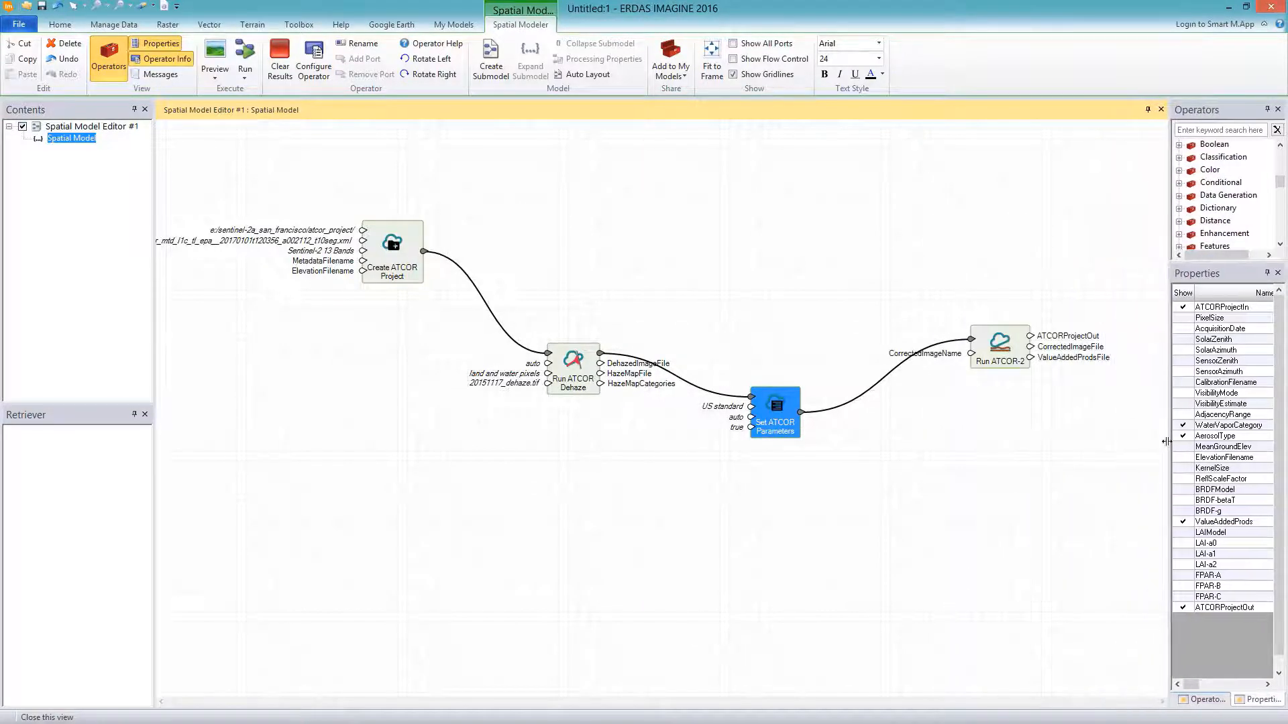
pyautogui.moveTo(1003, 354); pyautogui.dragTo(968, 444)
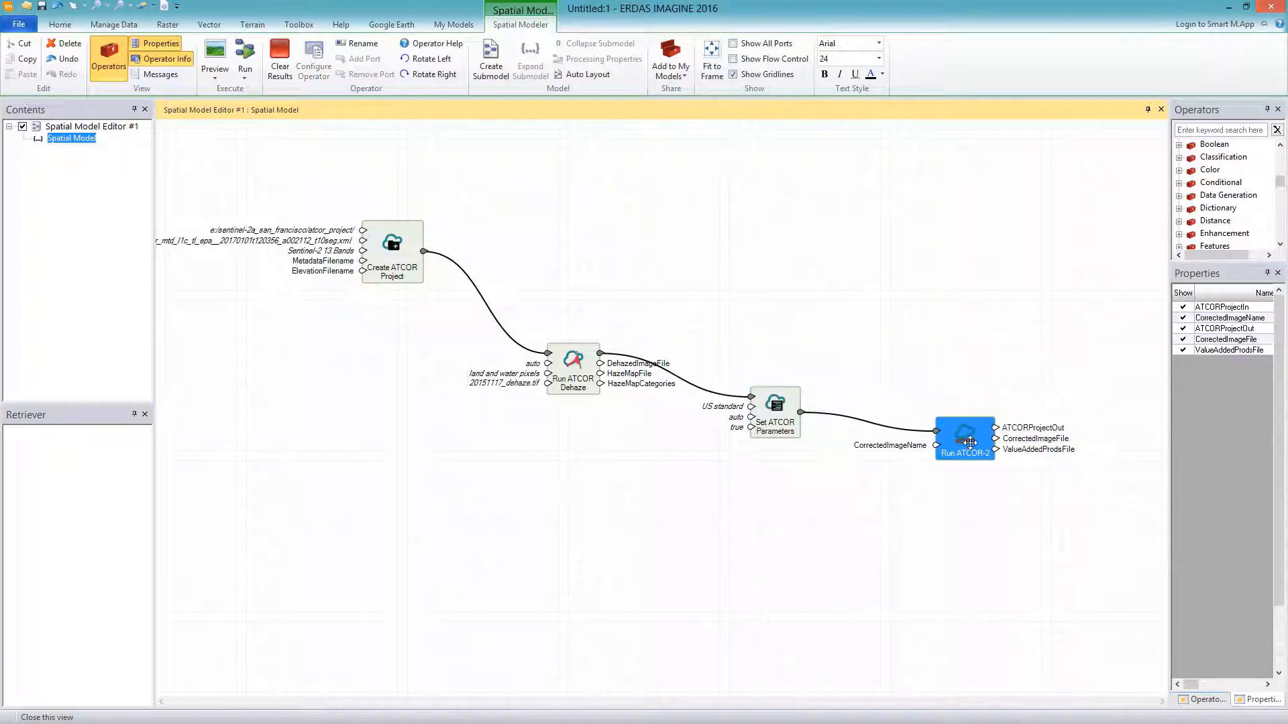
pyautogui.doubleClick(935, 444)
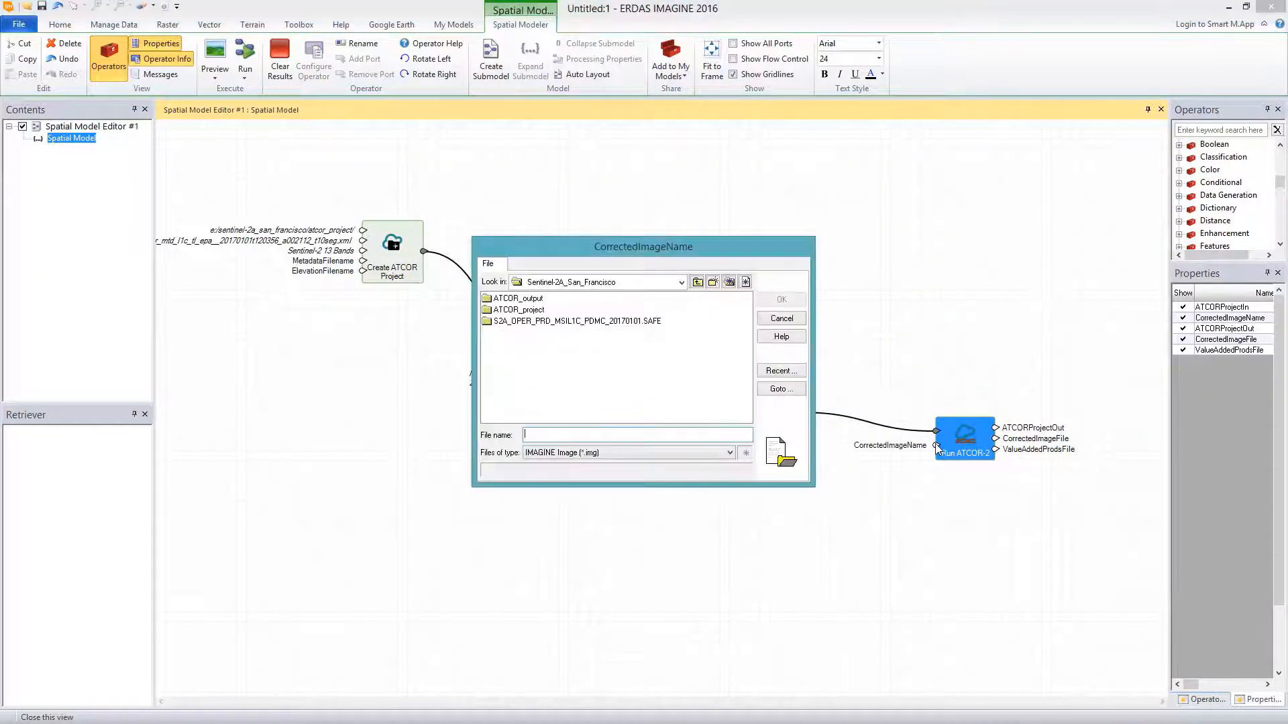
pyautogui.doubleClick(515, 301)
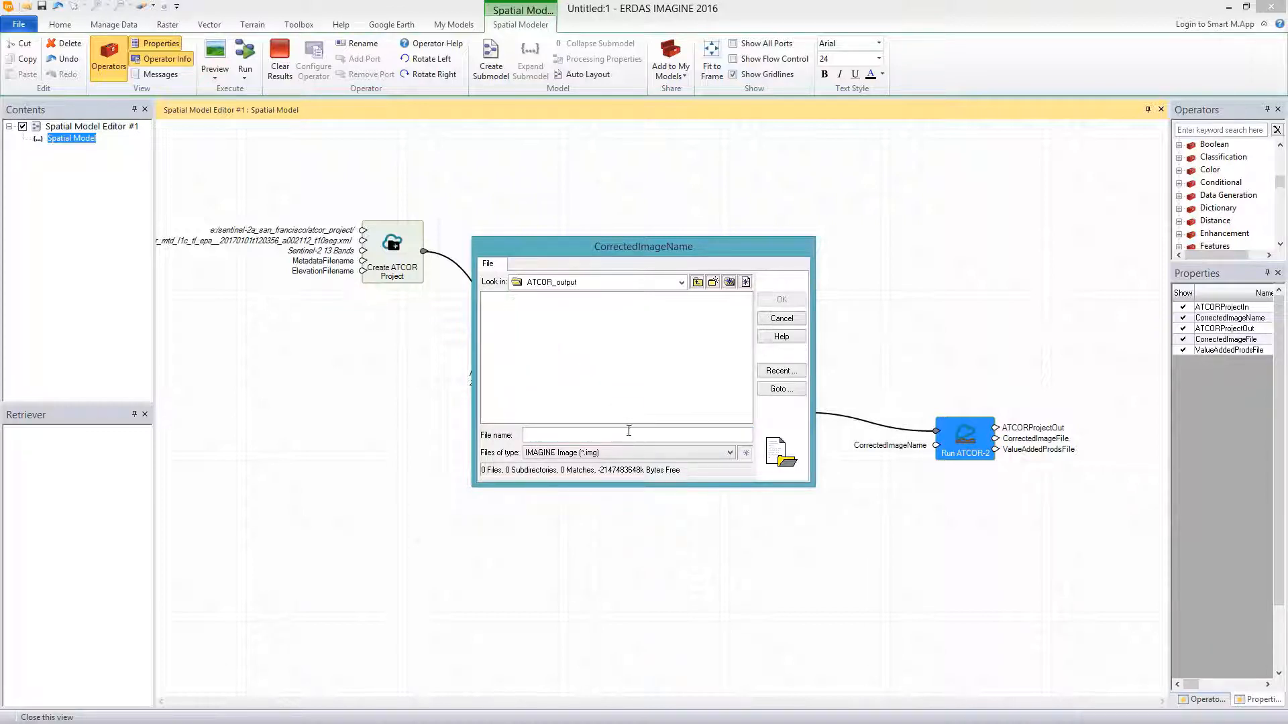
pyautogui.write('201')
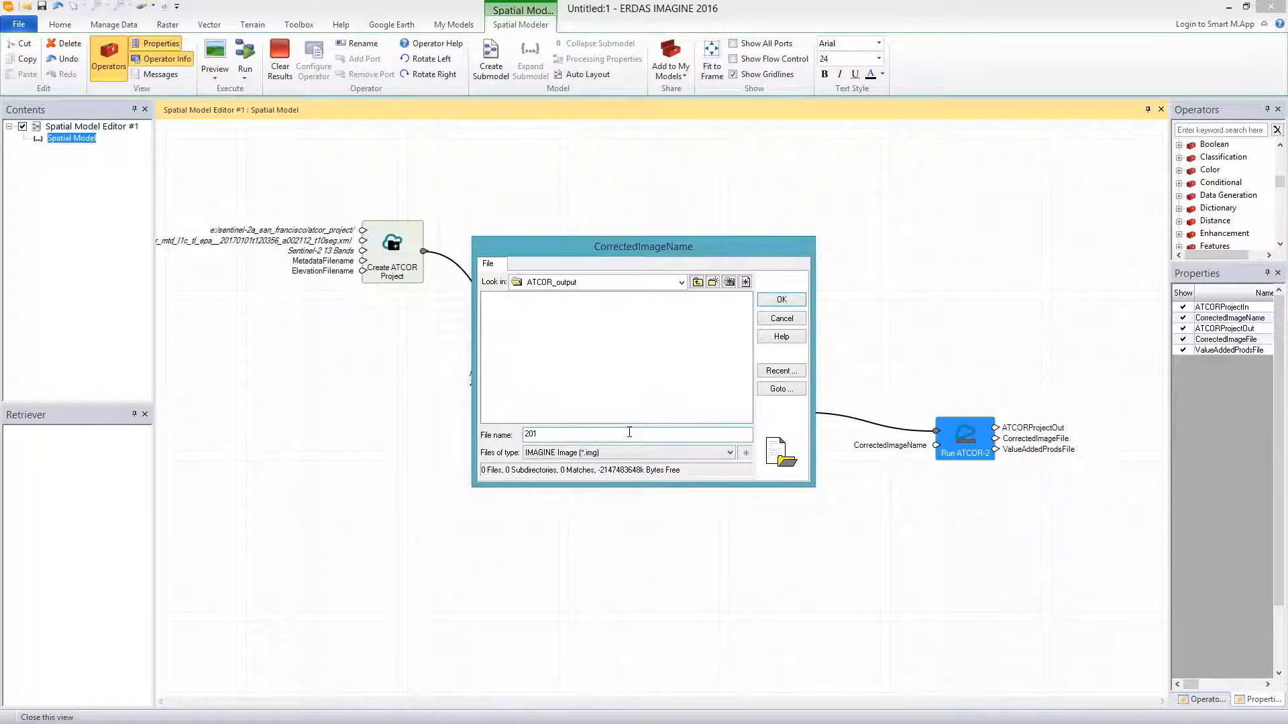
pyautogui.write('51117_atcor-2')
pyautogui.click(780, 299)
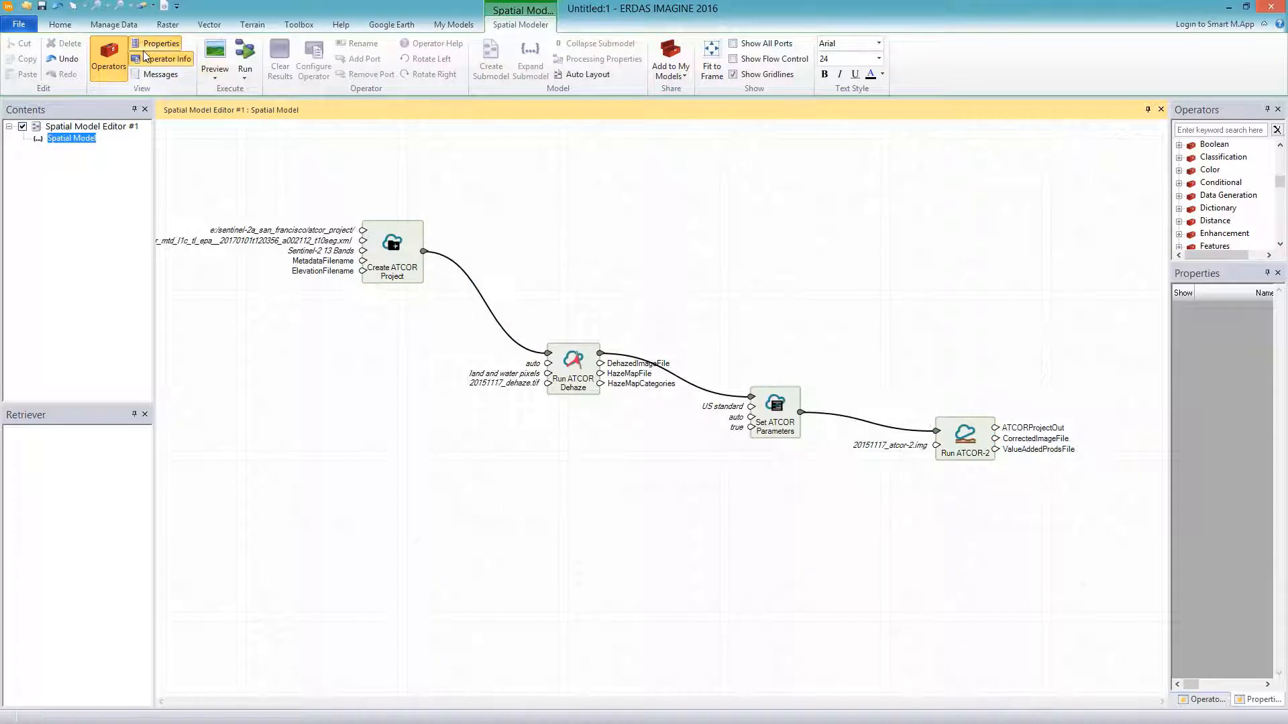
# Save the spatial model as 20151117_Create_dehaze_atcor-2 in the Sentinel-2A_San_Francisco folder.
pyautogui.click(15, 25)
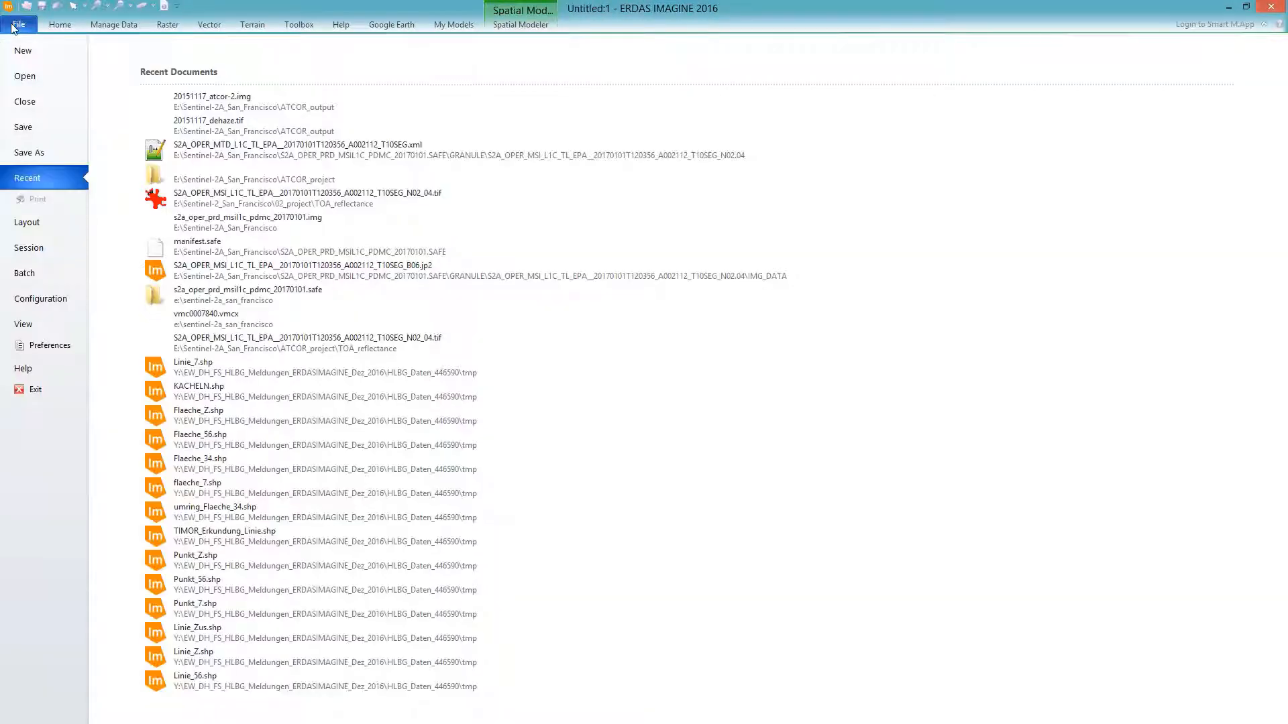
pyautogui.click(40, 152)
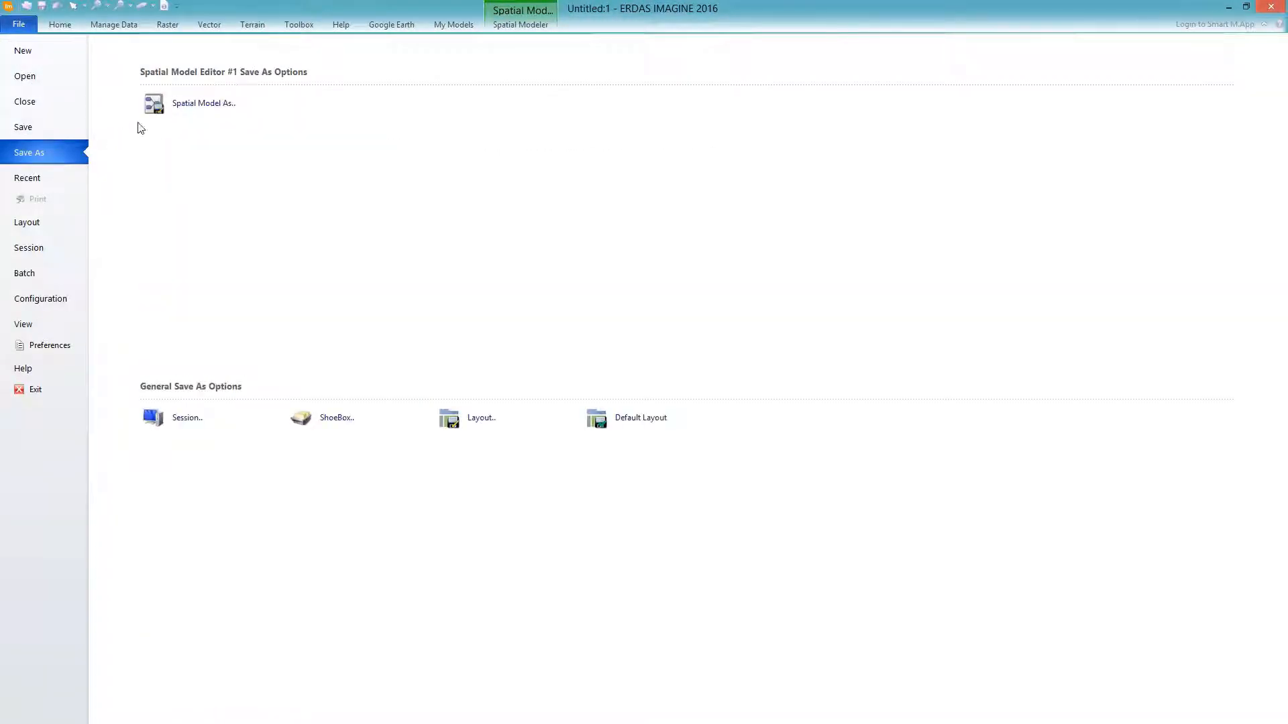
pyautogui.click(180, 105)
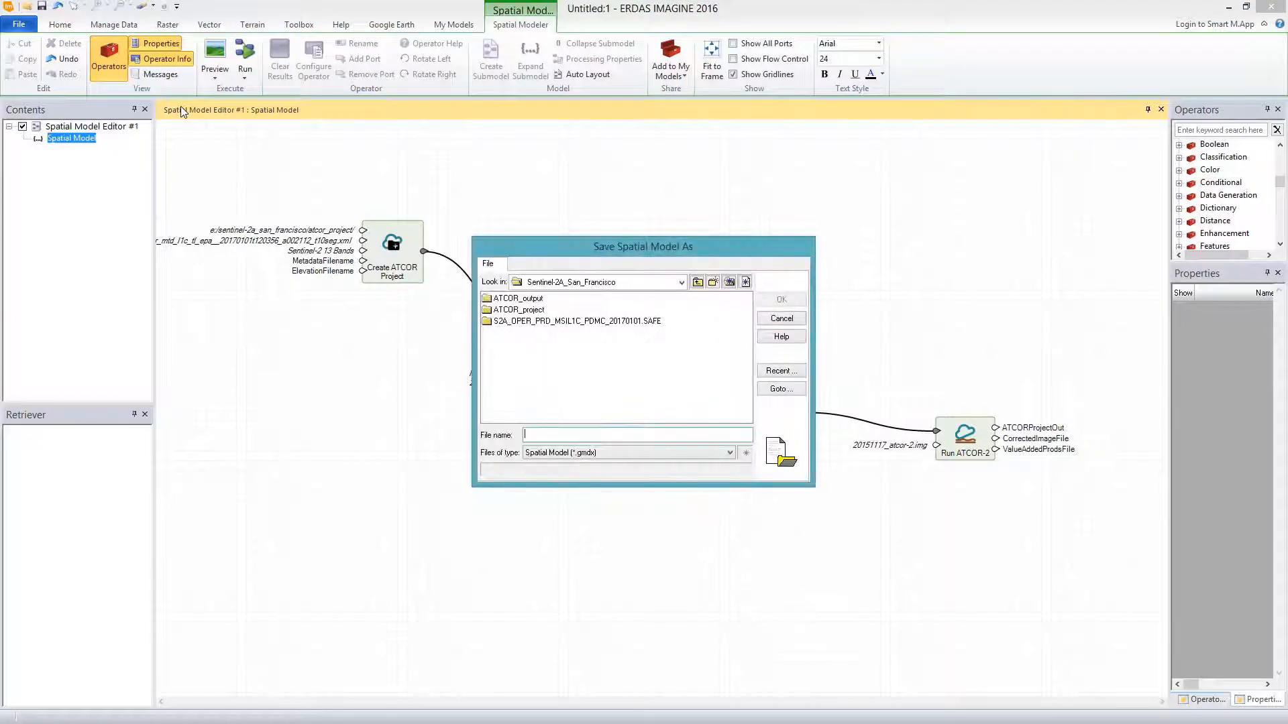
pyautogui.write('20151117_Create')
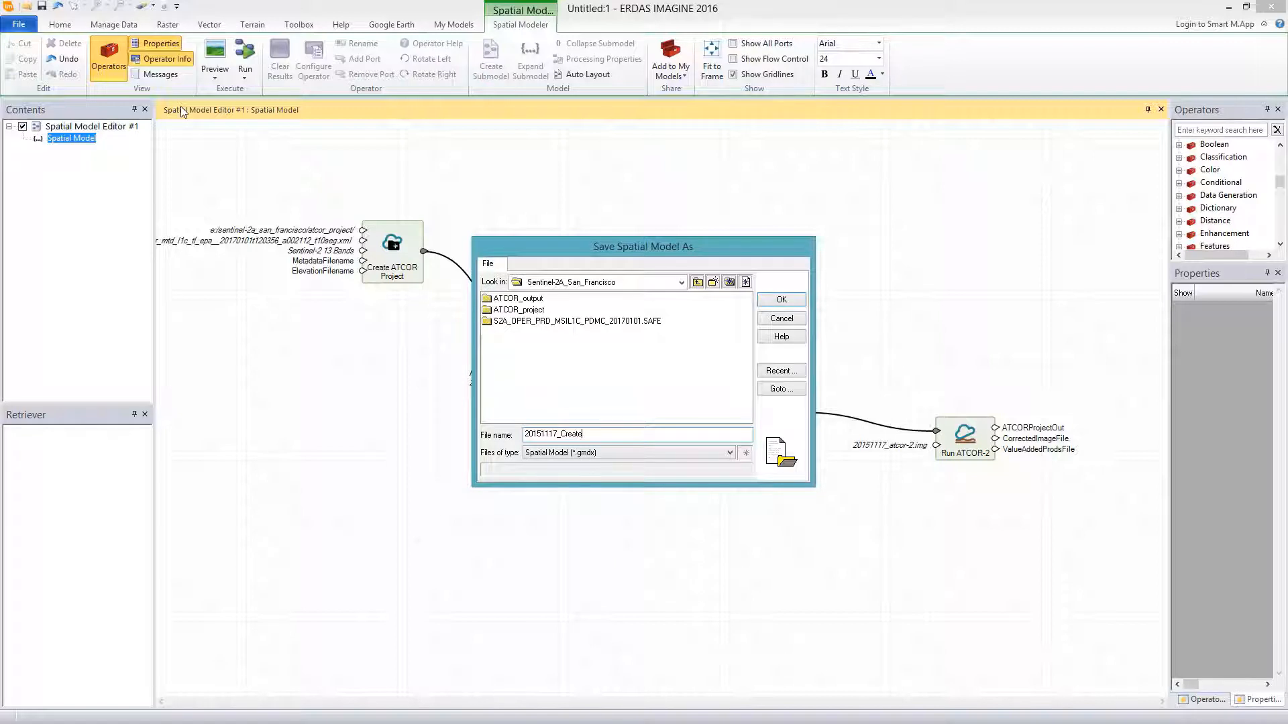
pyautogui.write('_dehaze_atcor-2')
pyautogui.click(798, 303)
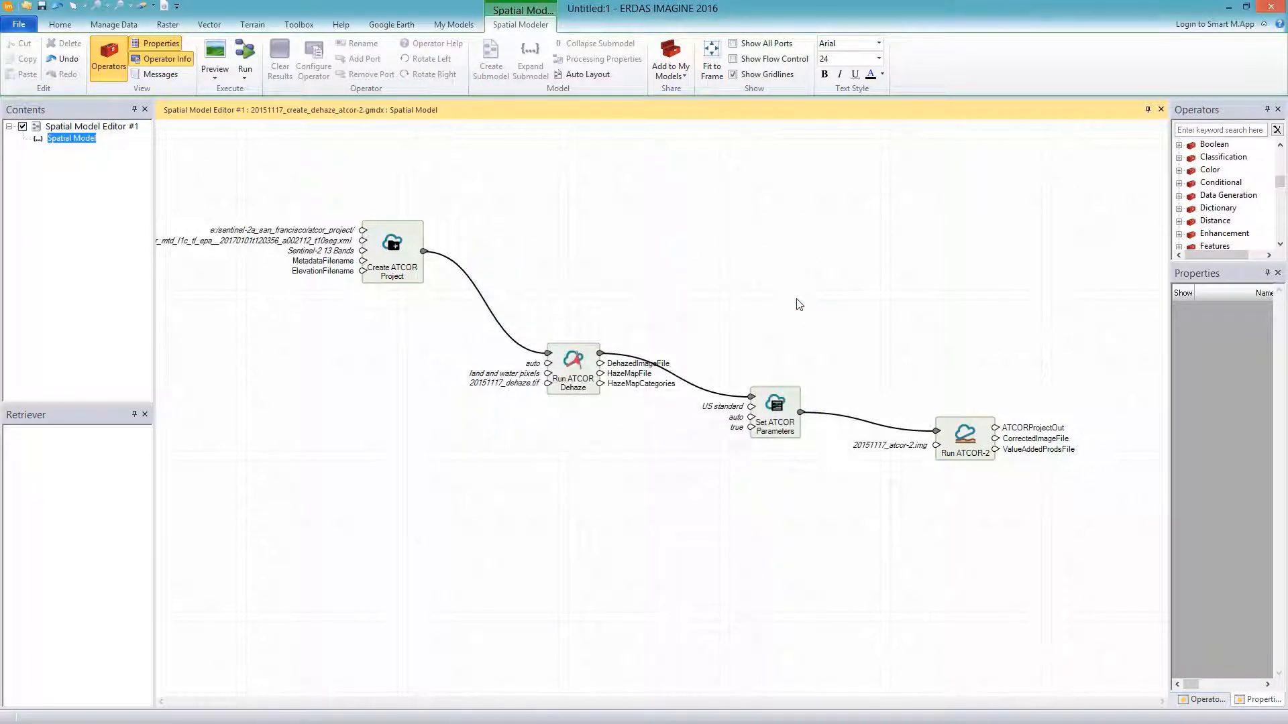
# Run the ATCOR model and close the process list once it has finished.
pyautogui.click(245, 67)
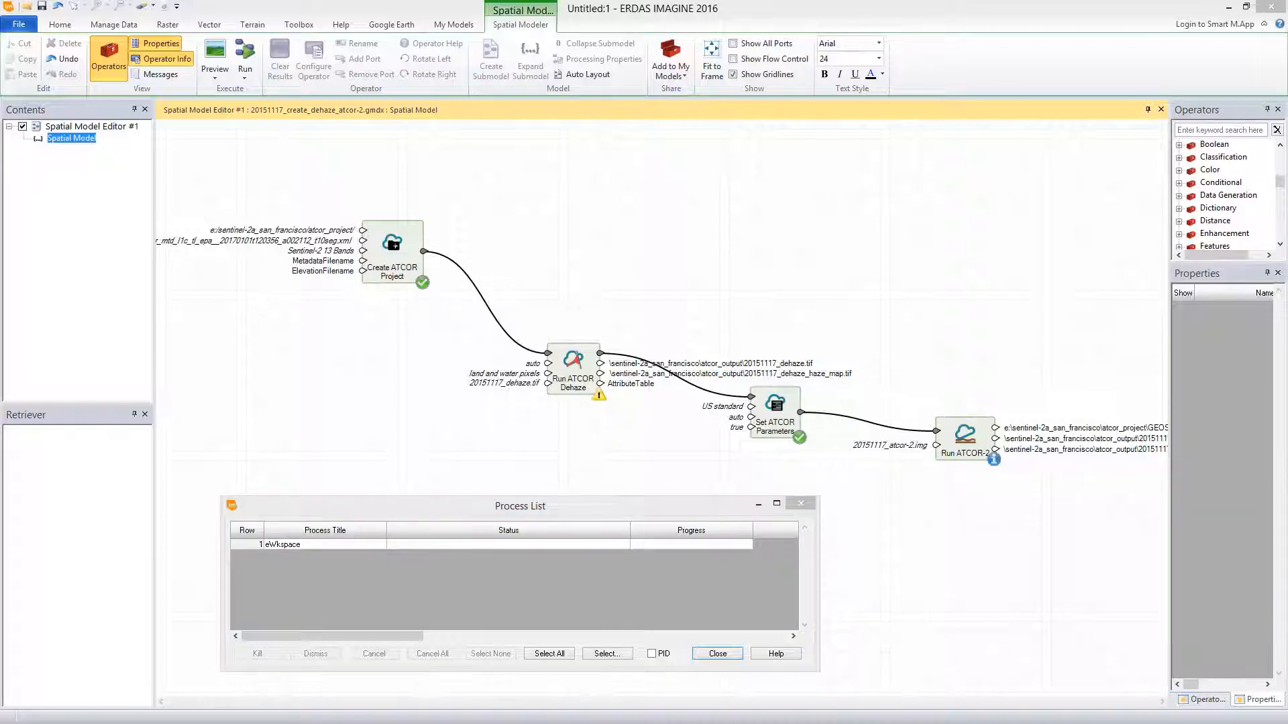
pyautogui.click(706, 656)
pyautogui.click(706, 655)
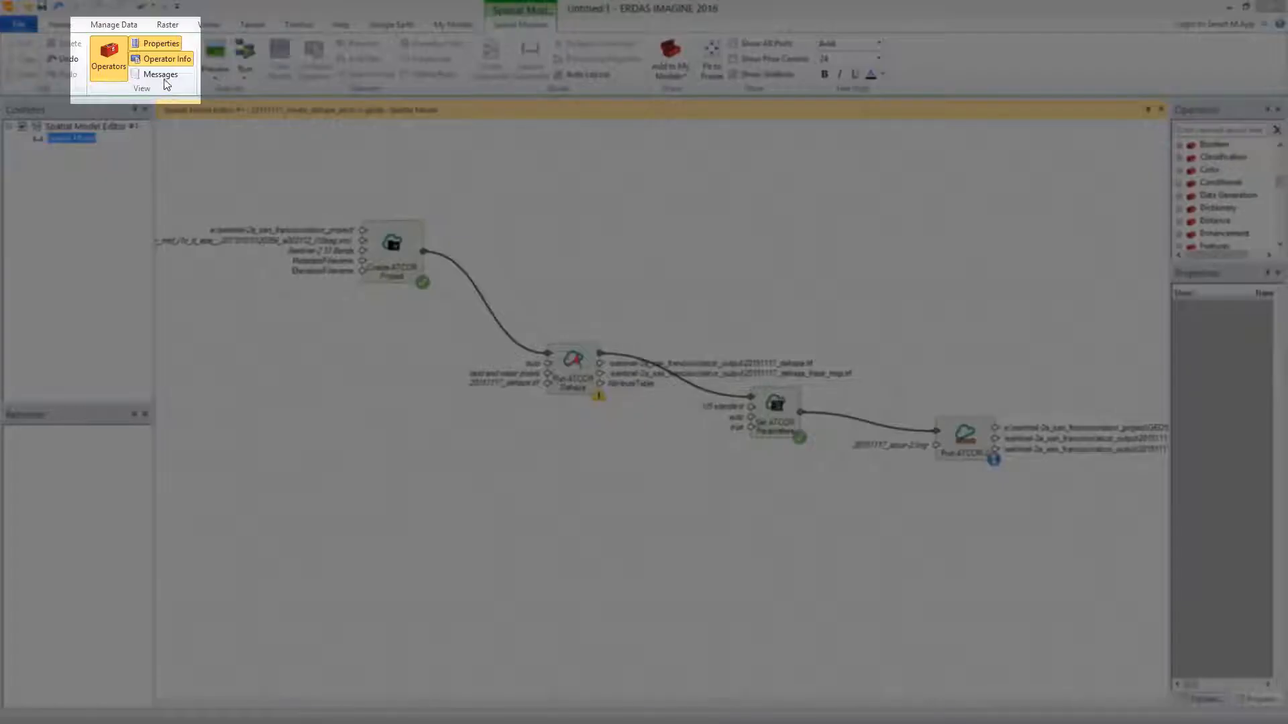
# Show the model's messages, widen the Where column and locate the operators behind the Run ATCOR Dehaze and Run ATCOR-2 messages.
pyautogui.click(164, 77)
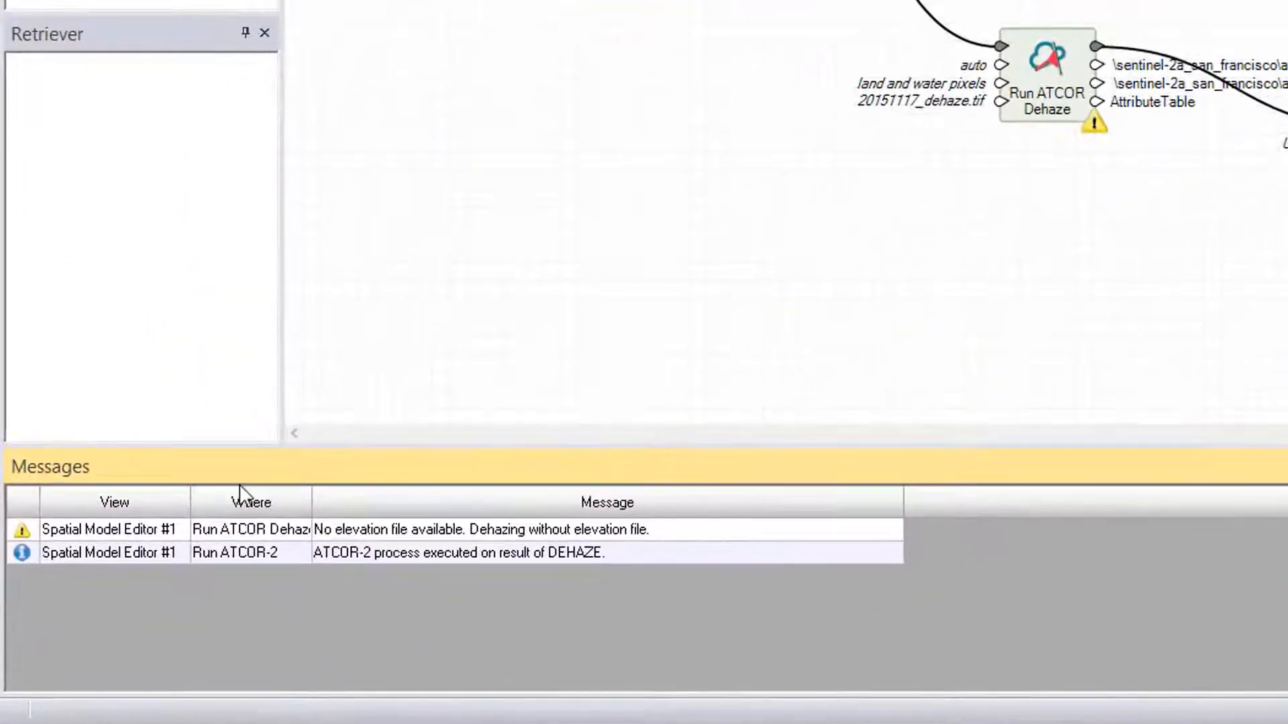
pyautogui.moveTo(311, 504); pyautogui.dragTo(411, 504)
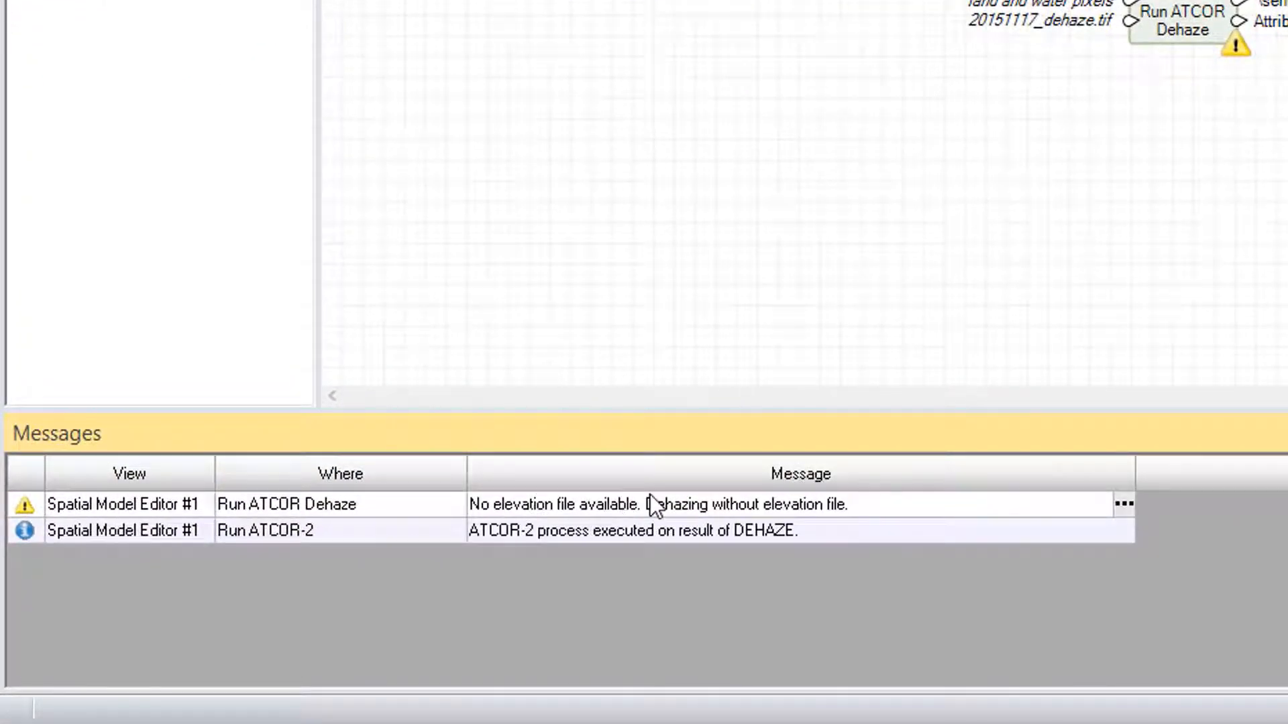
pyautogui.doubleClick(167, 513)
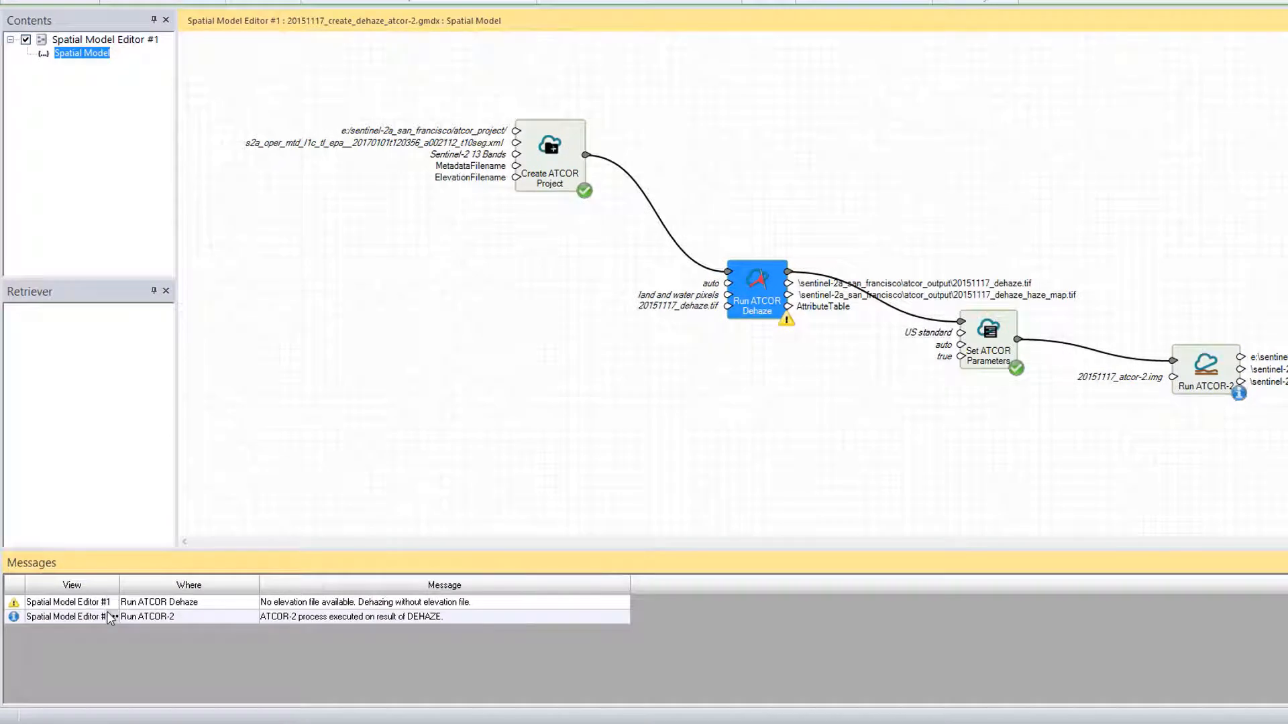
pyautogui.click(112, 619)
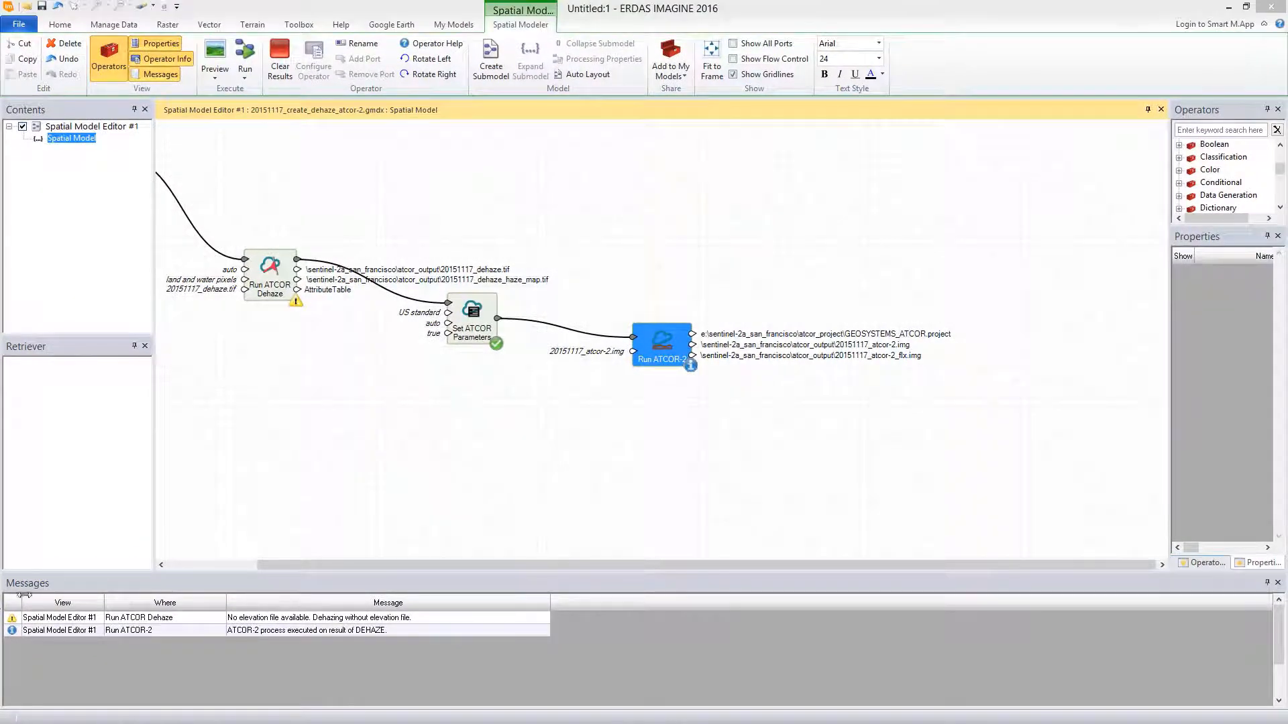
# Close the Spatial Model Editor and open a new 2D View.
pyautogui.click(1162, 109)
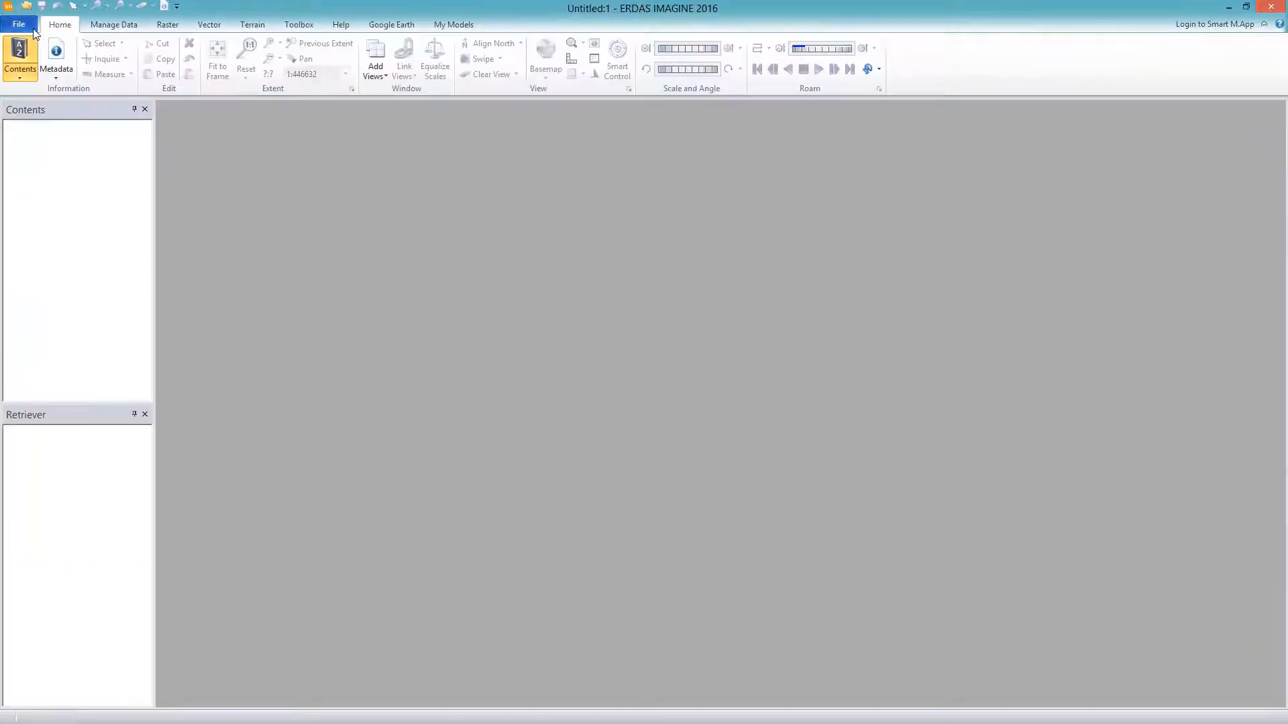
pyautogui.click(19, 24)
pyautogui.click(258, 114)
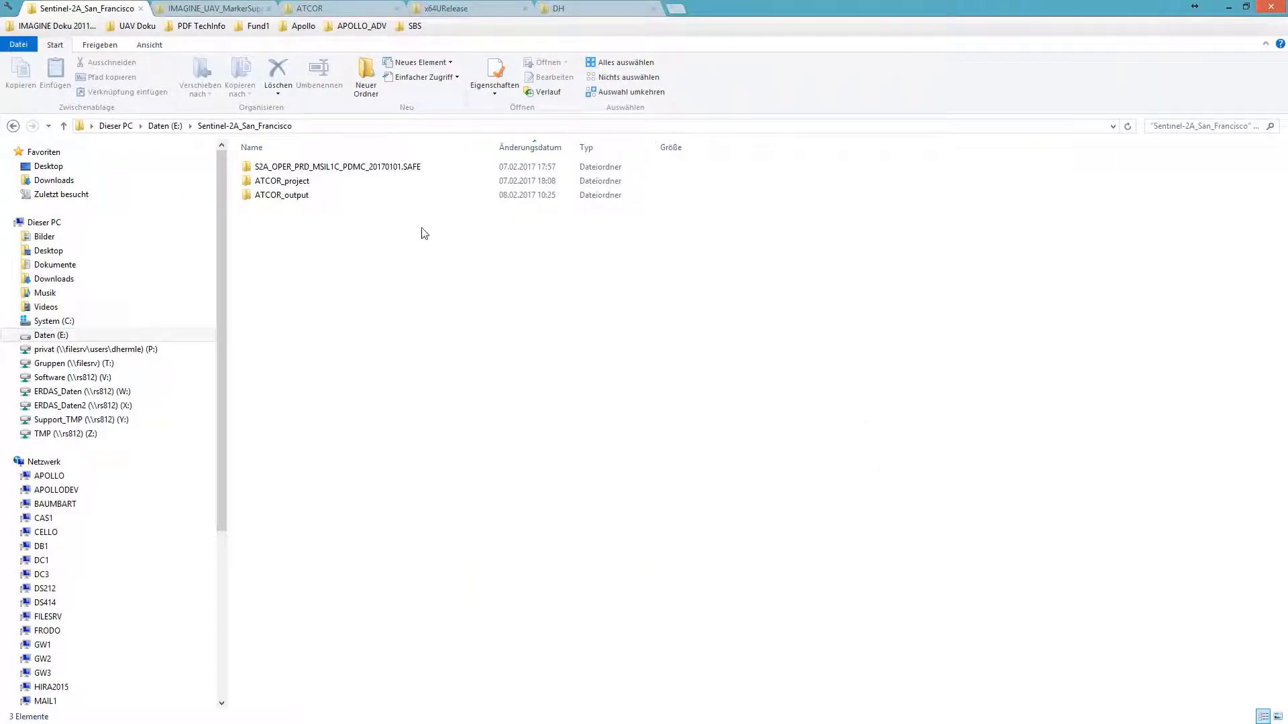
# From the file explorer, load the Sentinel-2A TIF in ATCOR_project's TOA_reflectance folder into the 2D View and fit it to the frame.
pyautogui.doubleClick(401, 181)
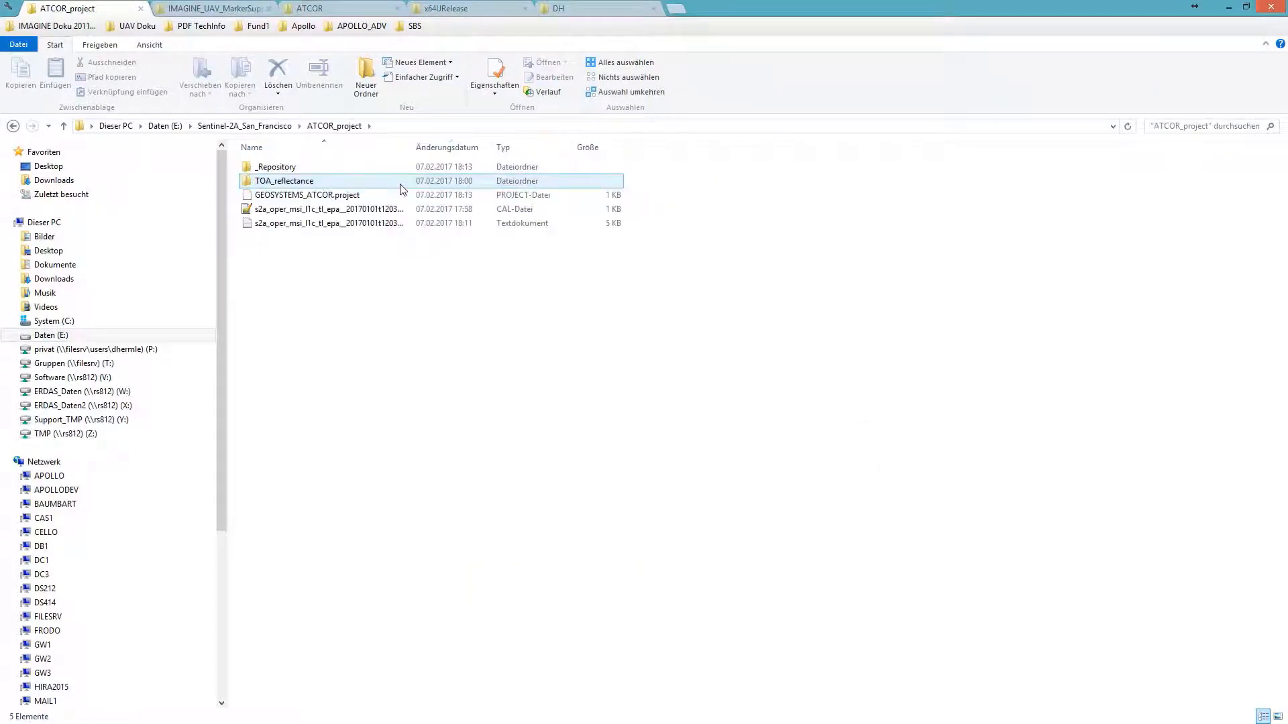
pyautogui.doubleClick(401, 183)
pyautogui.click(395, 194)
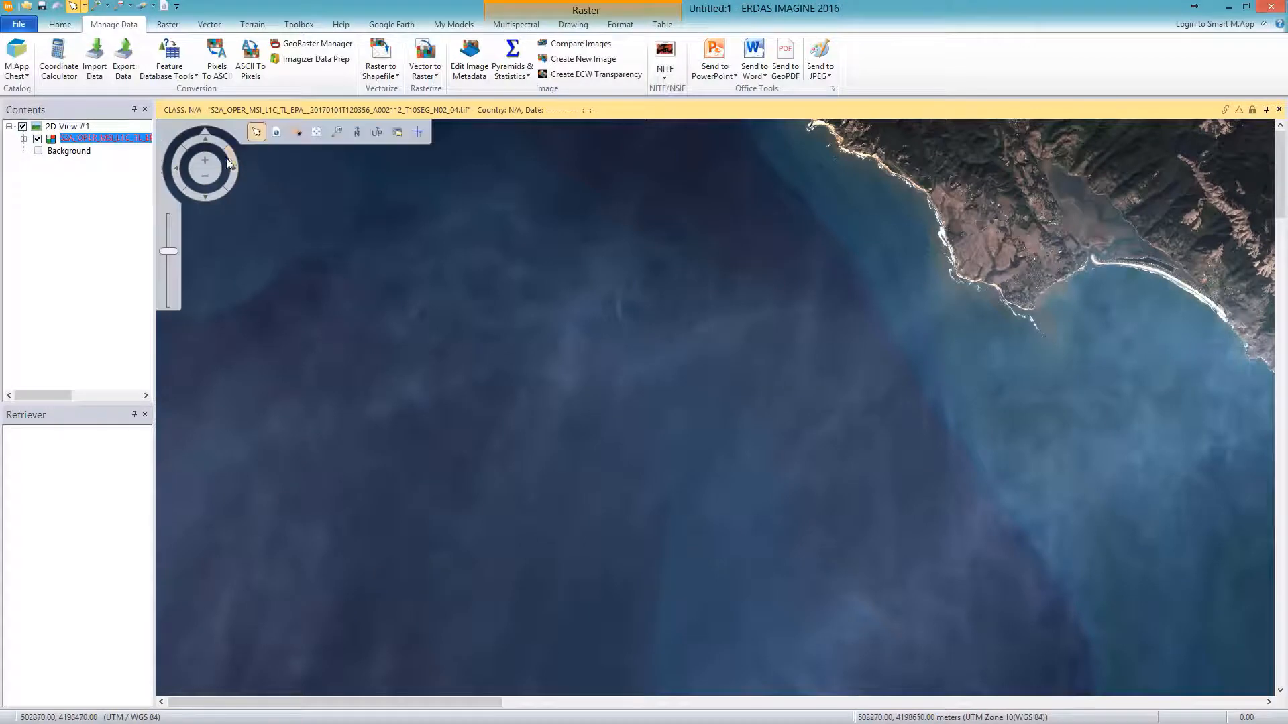
pyautogui.click(316, 132)
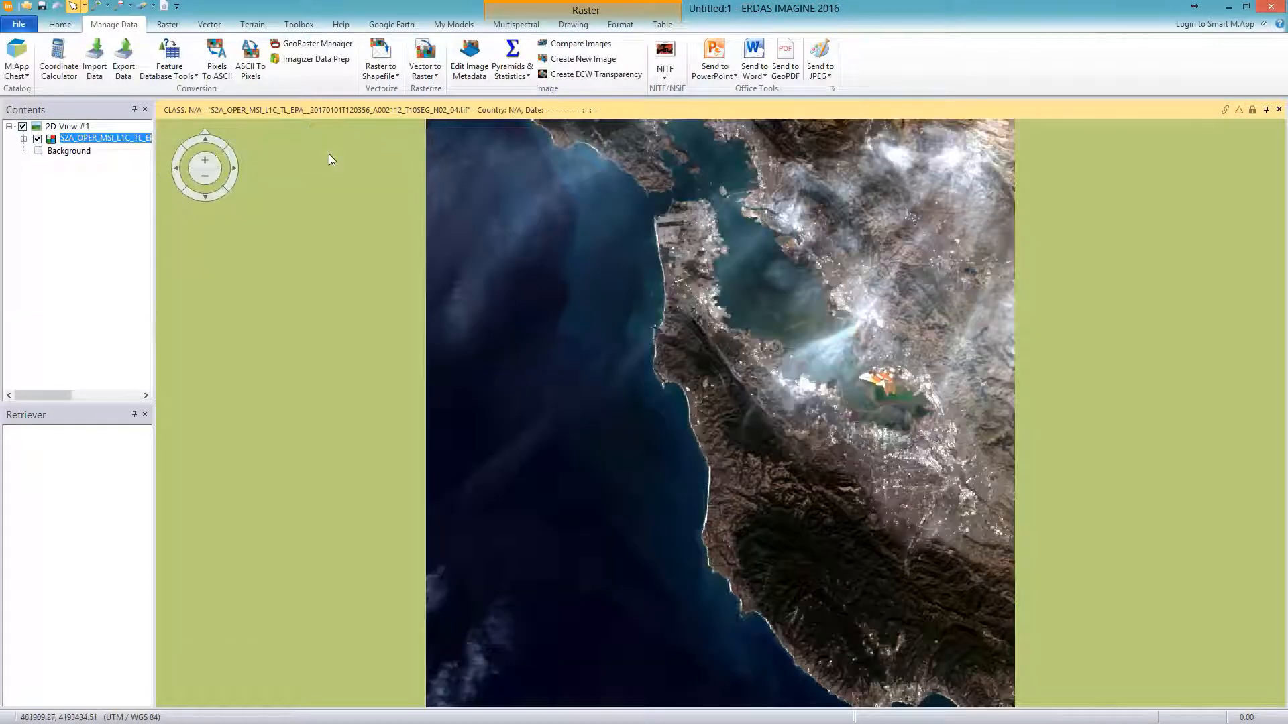
# Examine the TOA reflectance image's general metadata and its list of layers, closing the metadata window when done.
pyautogui.click(59, 25)
pyautogui.click(56, 71)
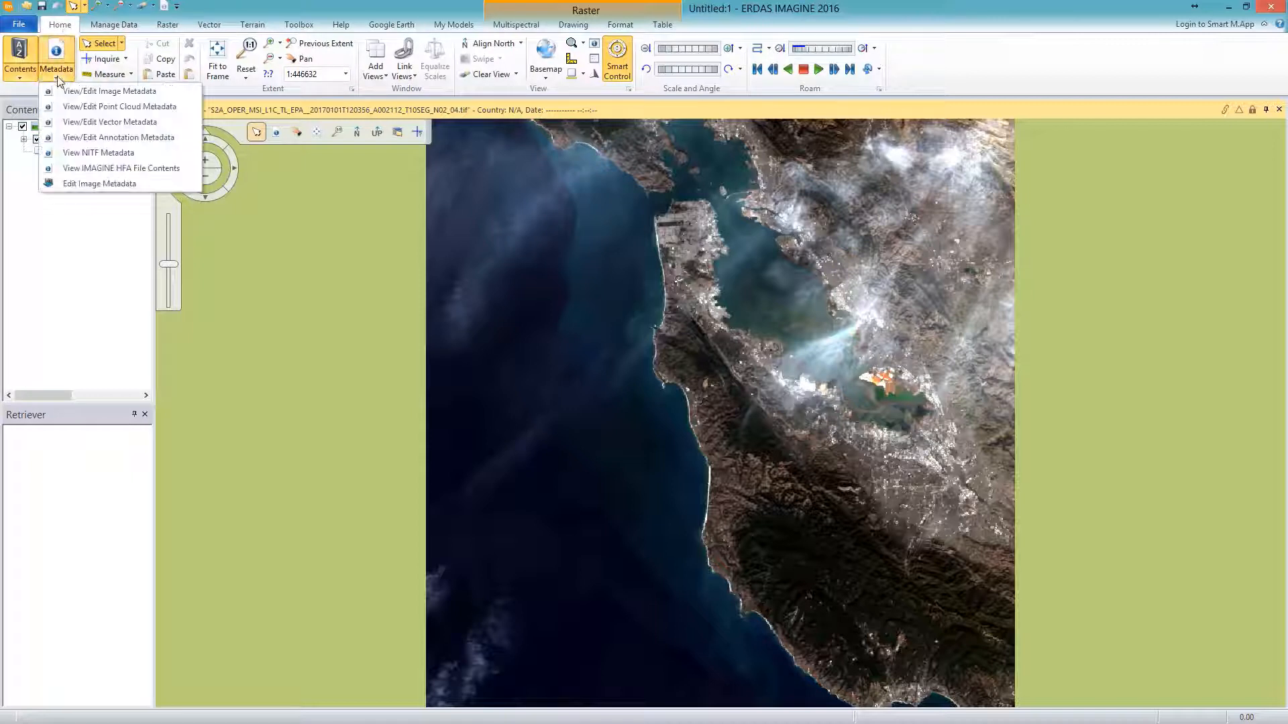
pyautogui.click(69, 92)
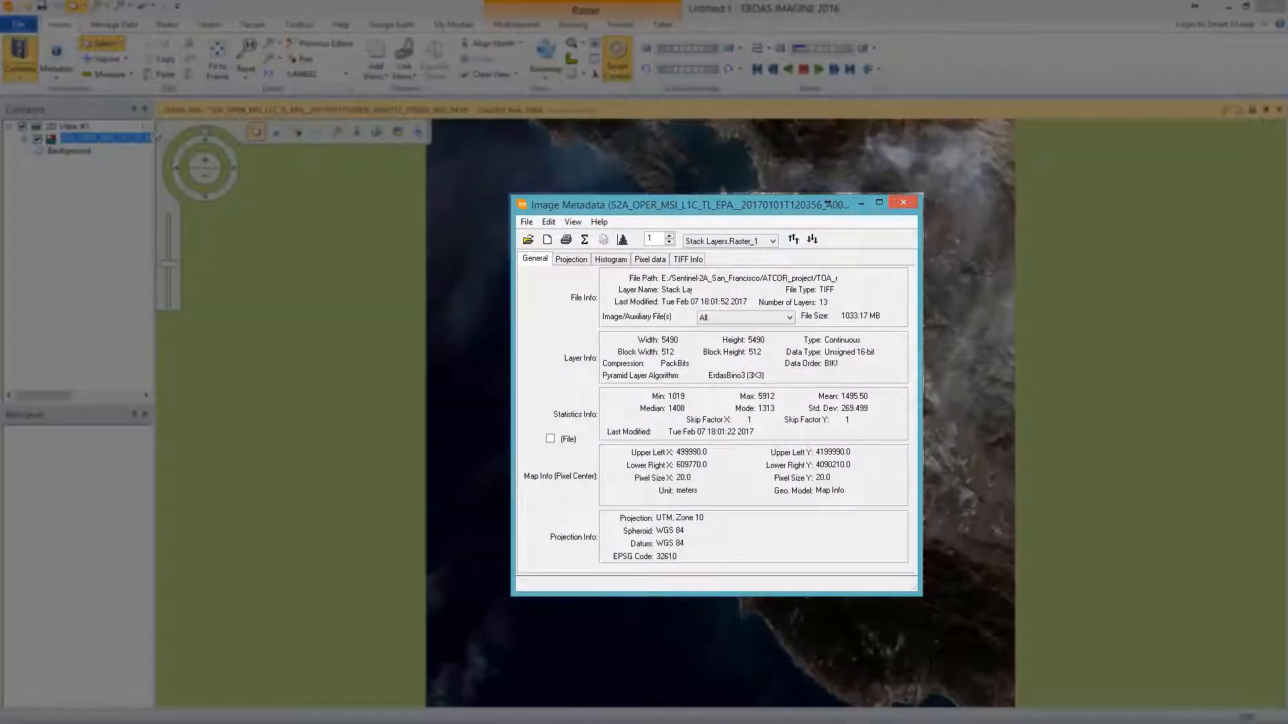
pyautogui.click(771, 242)
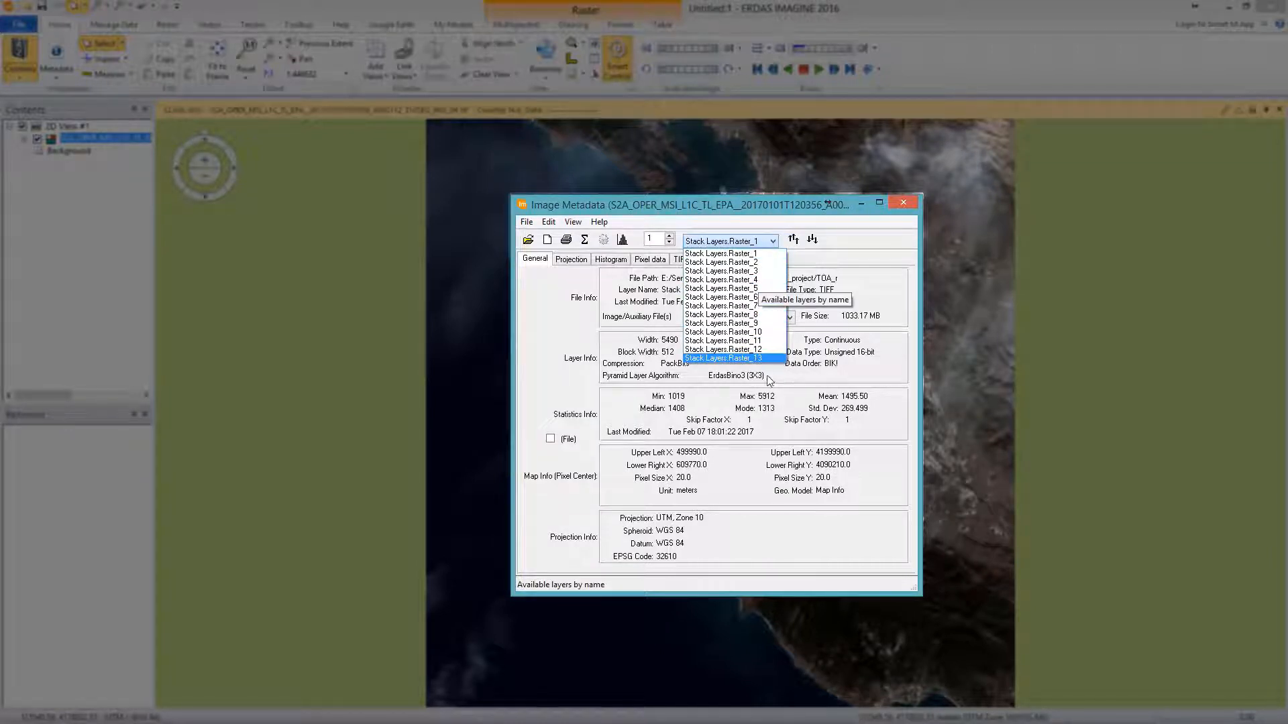
pyautogui.click(785, 394)
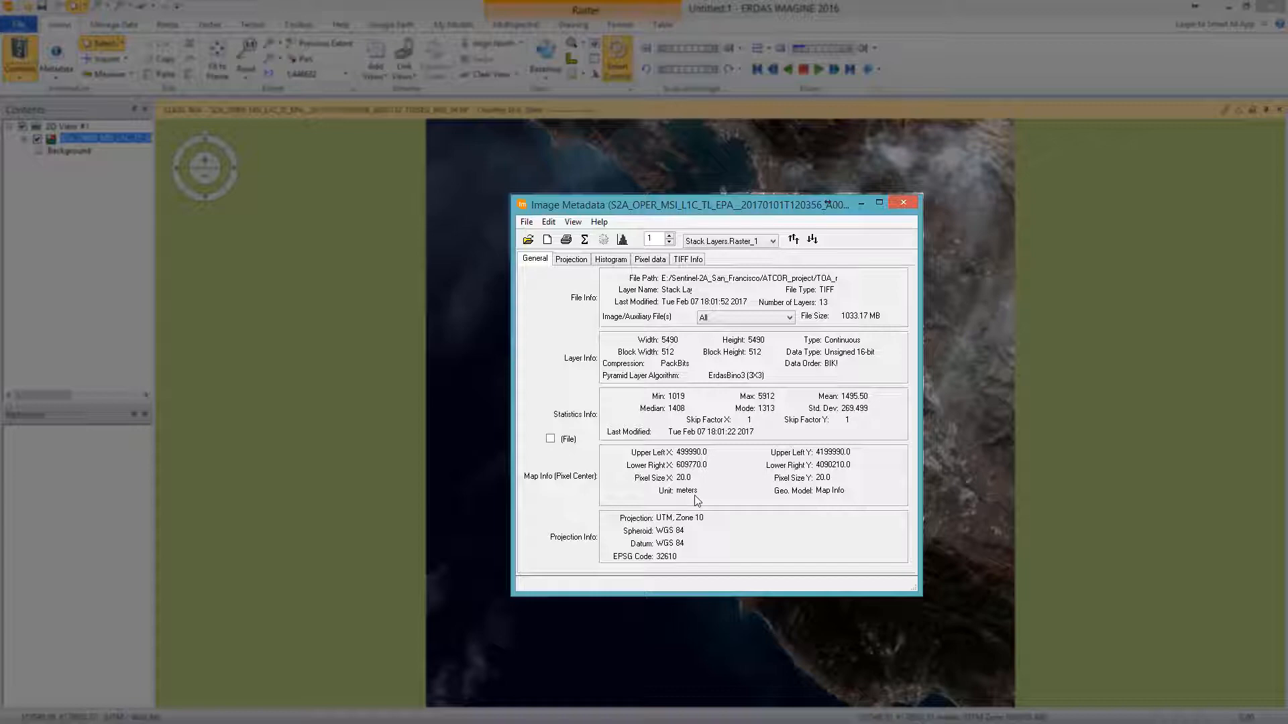
pyautogui.click(904, 204)
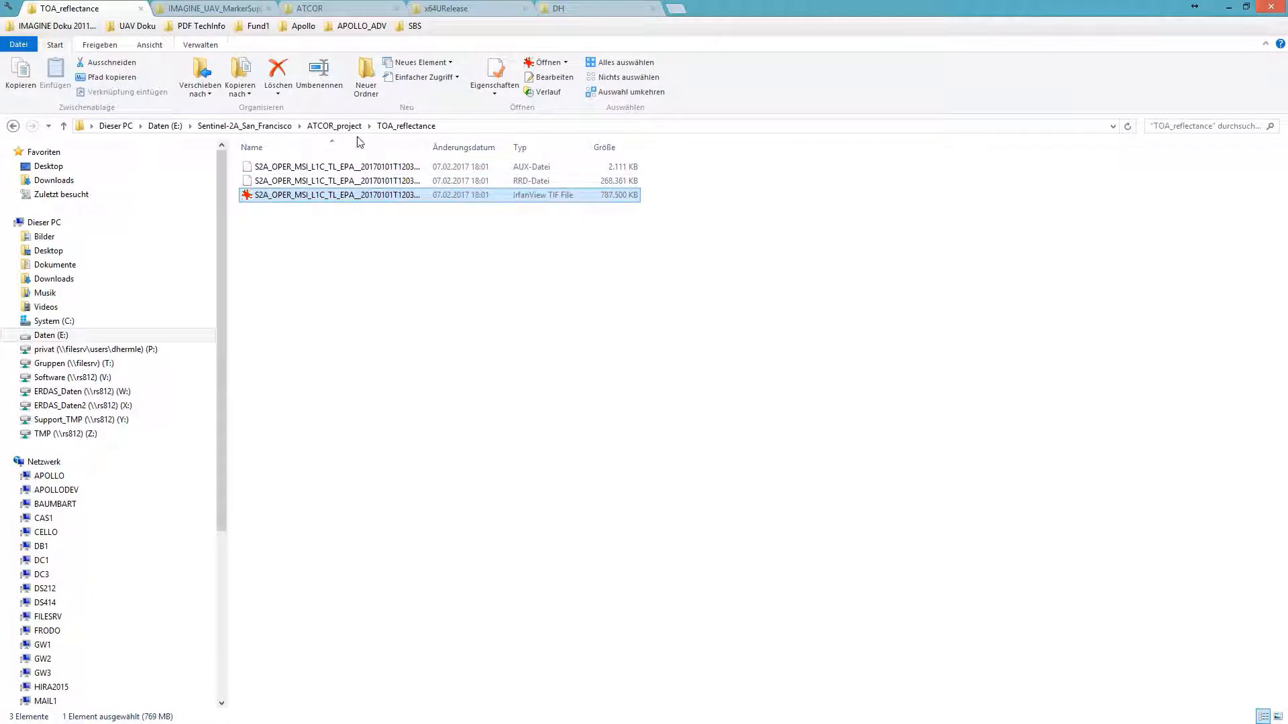
# From the ATCOR_output folder in the file explorer, add 20151117_dehaze.tif to the 2D View and swipe it against the original image.
pyautogui.click(281, 126)
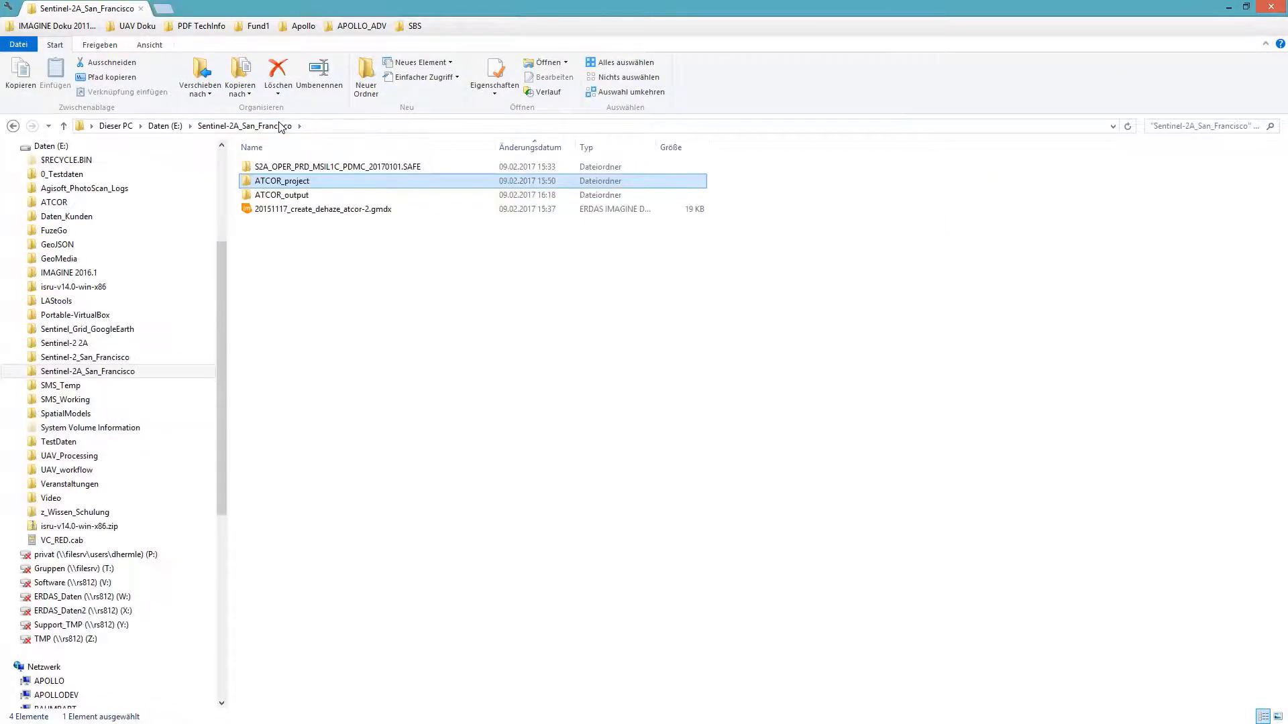
pyautogui.doubleClick(276, 194)
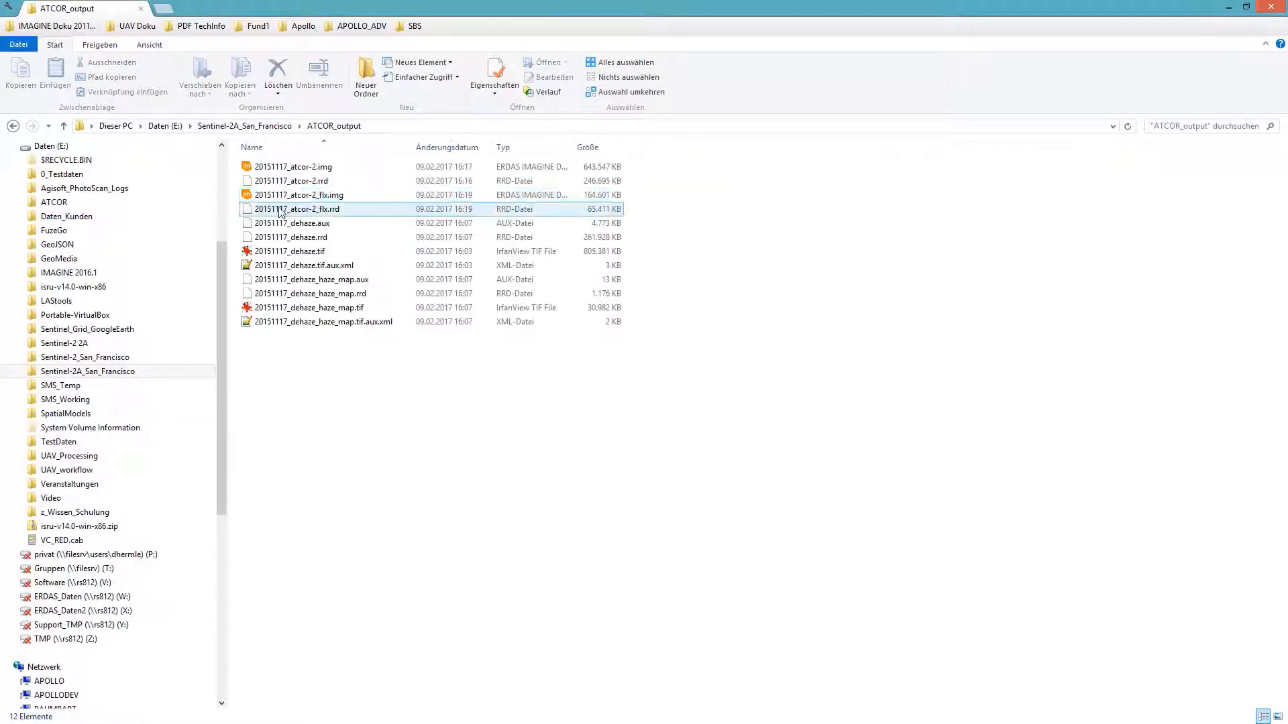
pyautogui.click(316, 257)
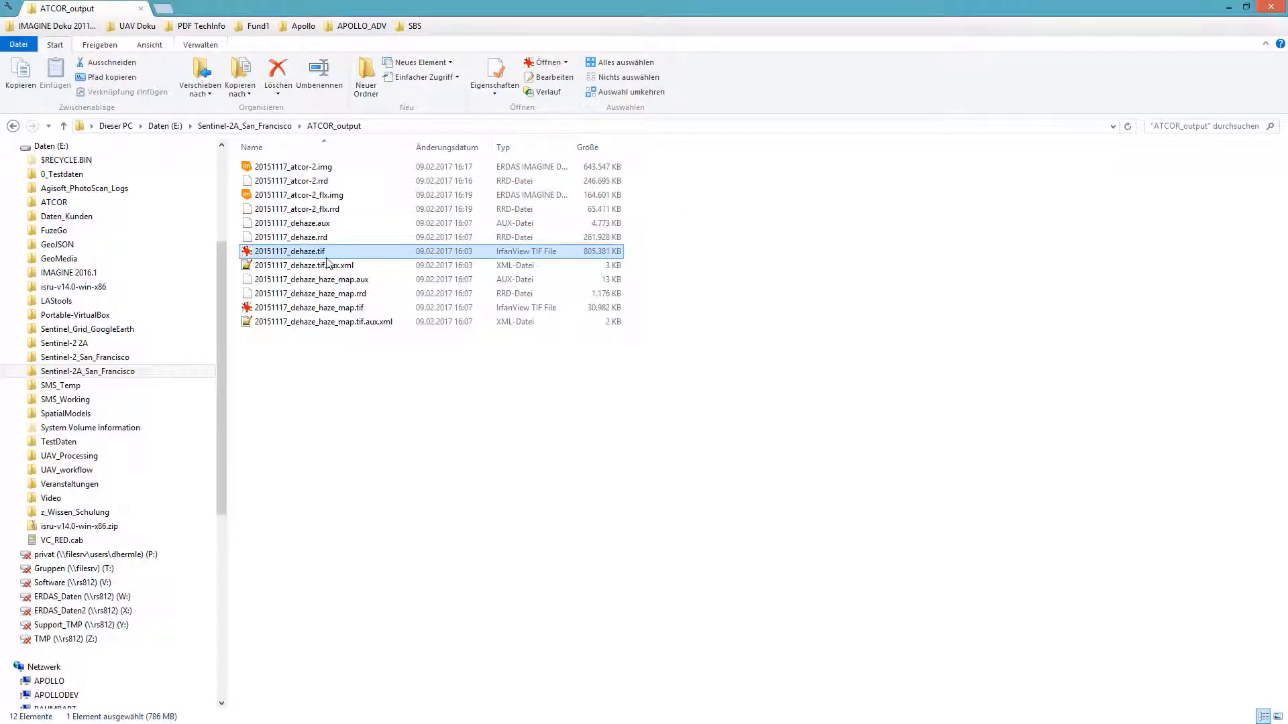
pyautogui.moveTo(328, 261); pyautogui.dragTo(20, 350)
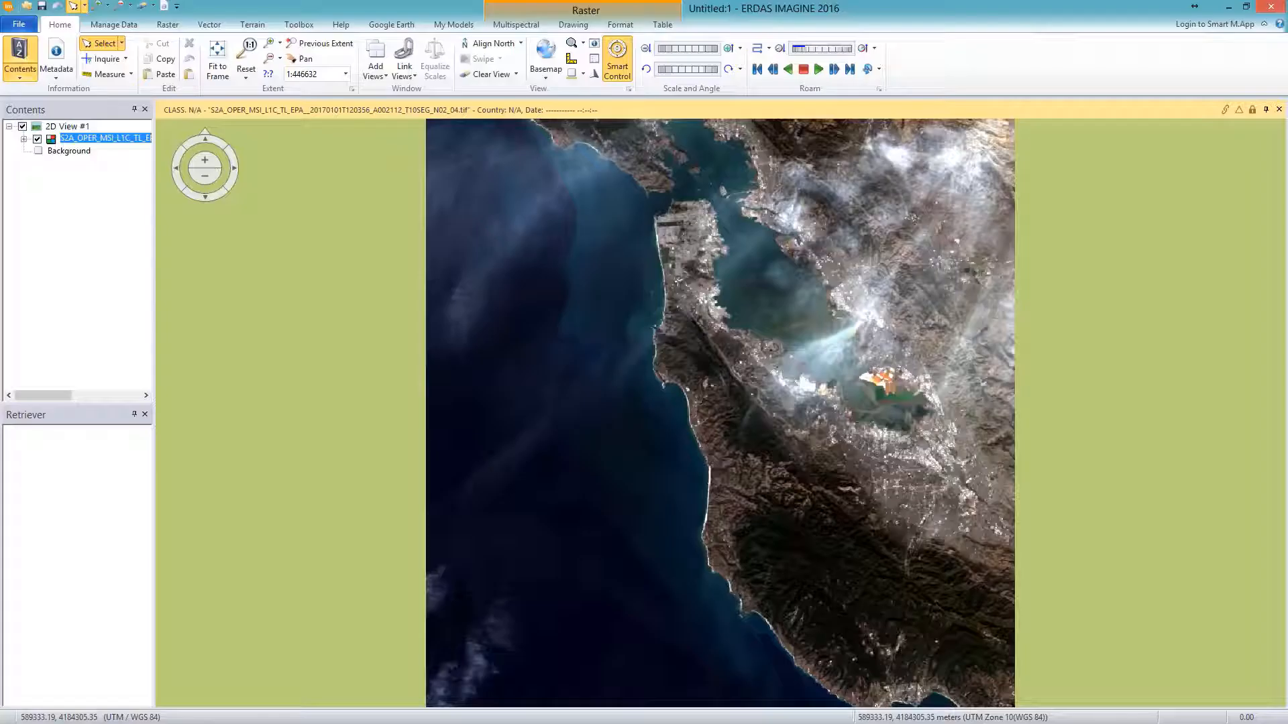
pyautogui.moveTo(252, 539); pyautogui.dragTo(637, 372)
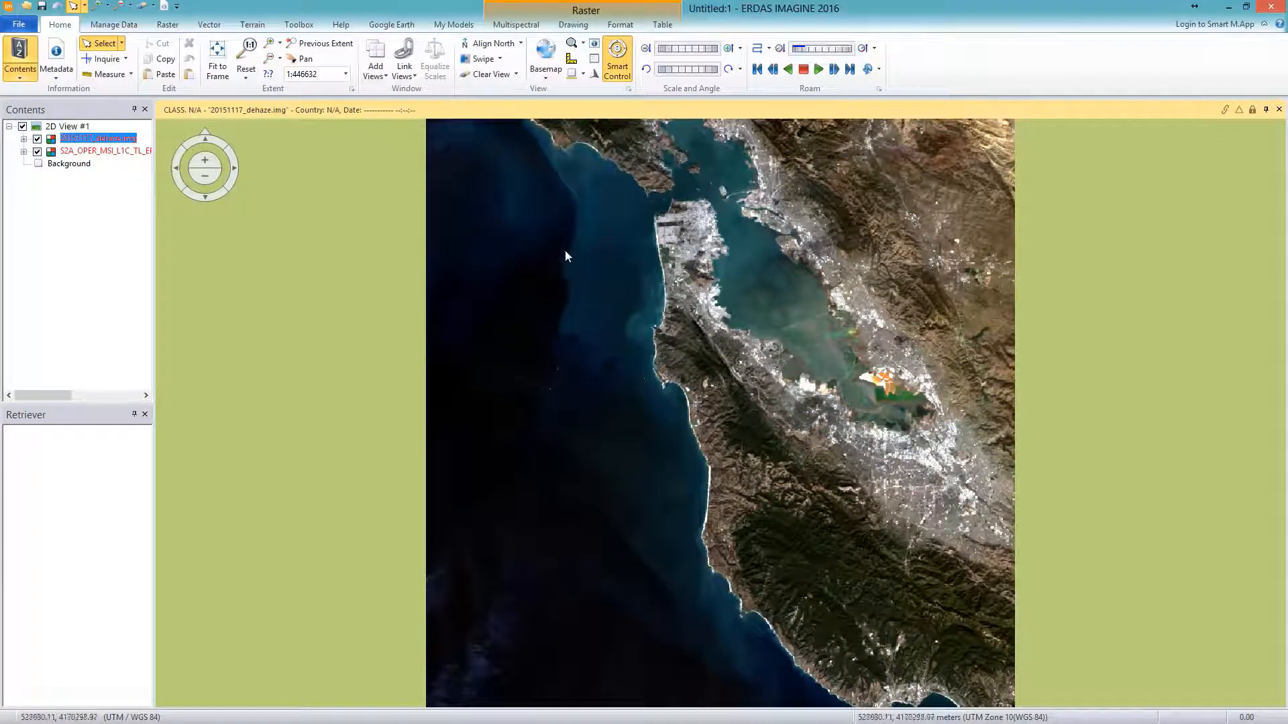
pyautogui.click(482, 59)
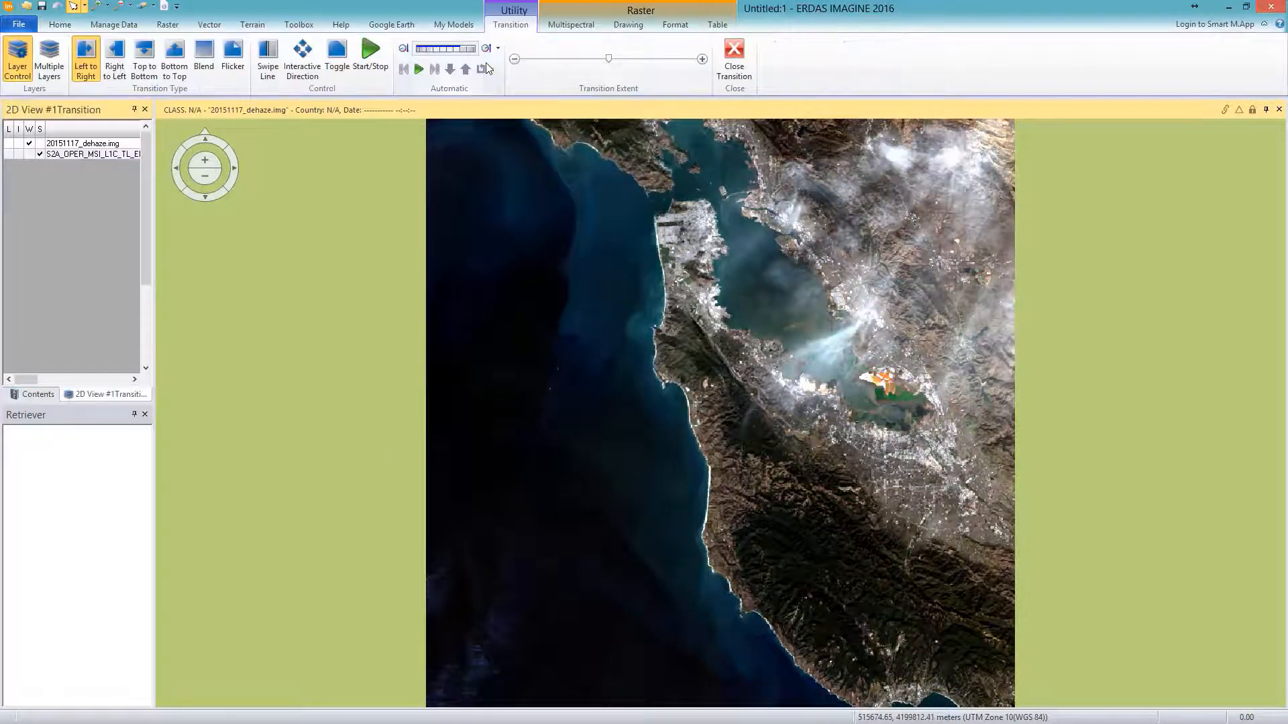
pyautogui.moveTo(608, 59); pyautogui.dragTo(669, 86)
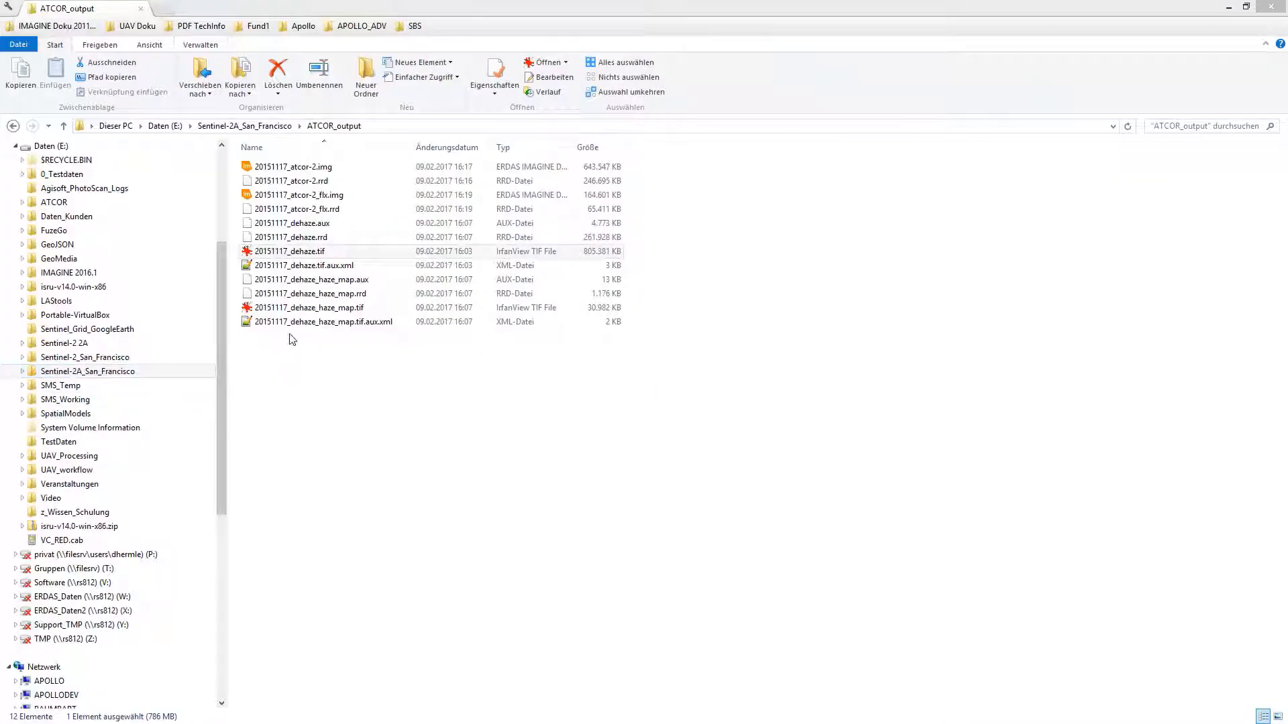
# Add 20151117_dehaze_haze_map.tif from the file explorer to the 2D View and swipe it against the original image.
pyautogui.moveTo(331, 310); pyautogui.dragTo(180, 507)
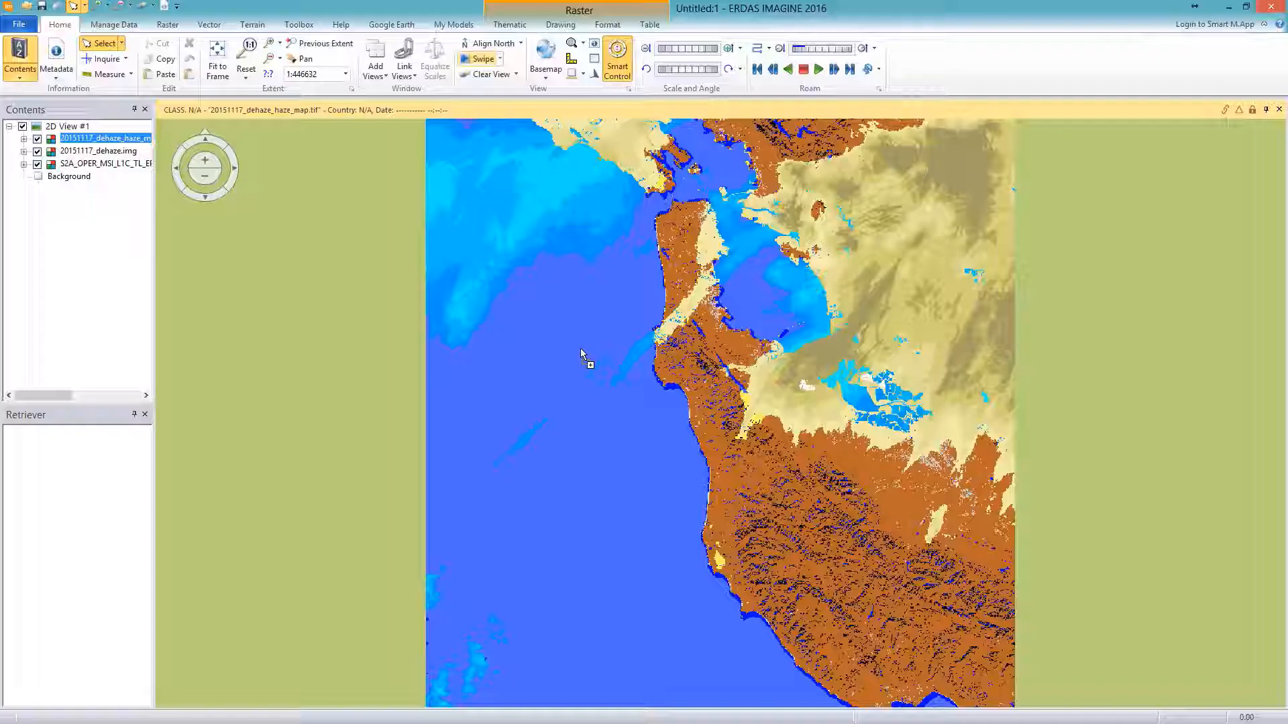
pyautogui.click(478, 59)
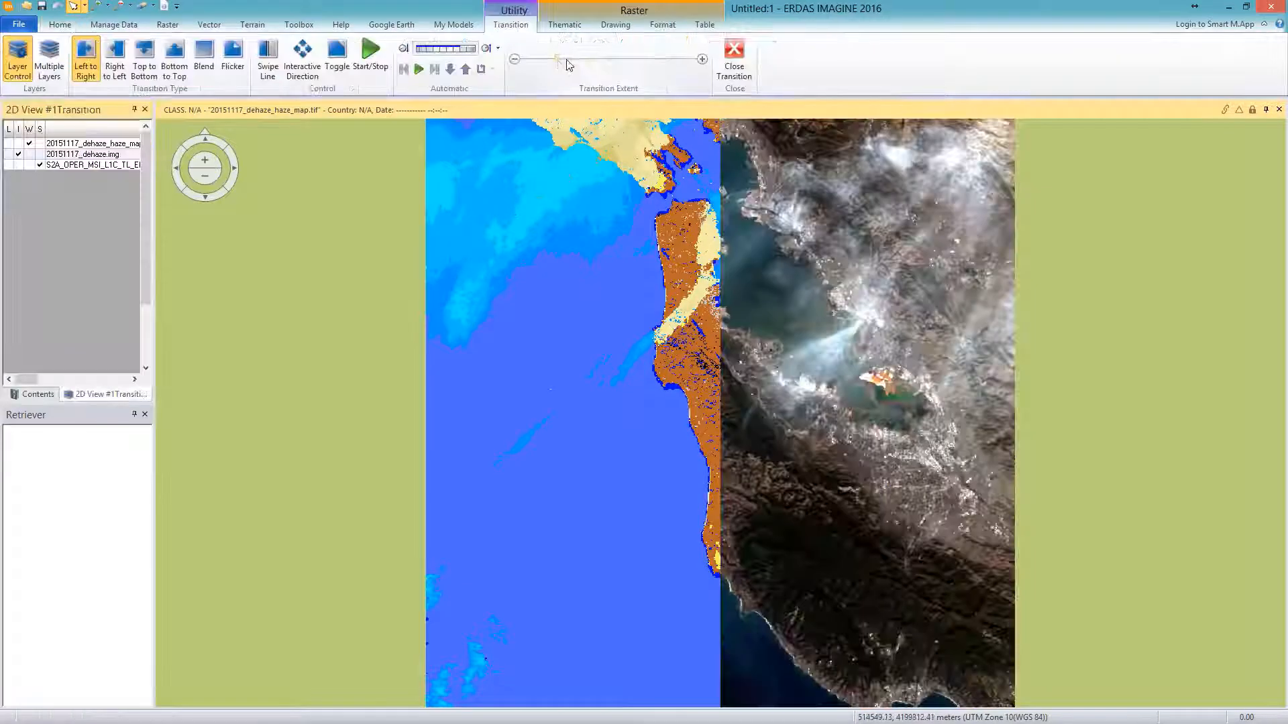
pyautogui.click(548, 60)
pyautogui.moveTo(548, 62)
pyautogui.mouseDown()
pyautogui.moveTo(562, 62)
pyautogui.moveTo(530, 64)
pyautogui.moveTo(649, 64)
pyautogui.moveTo(561, 91)
pyautogui.moveTo(677, 59)
pyautogui.mouseUp()
# Show the haze map's attribute table, enlarge it and highlight the thin, medium and thick cirrus classes over water and over land.
pyautogui.click(704, 25)
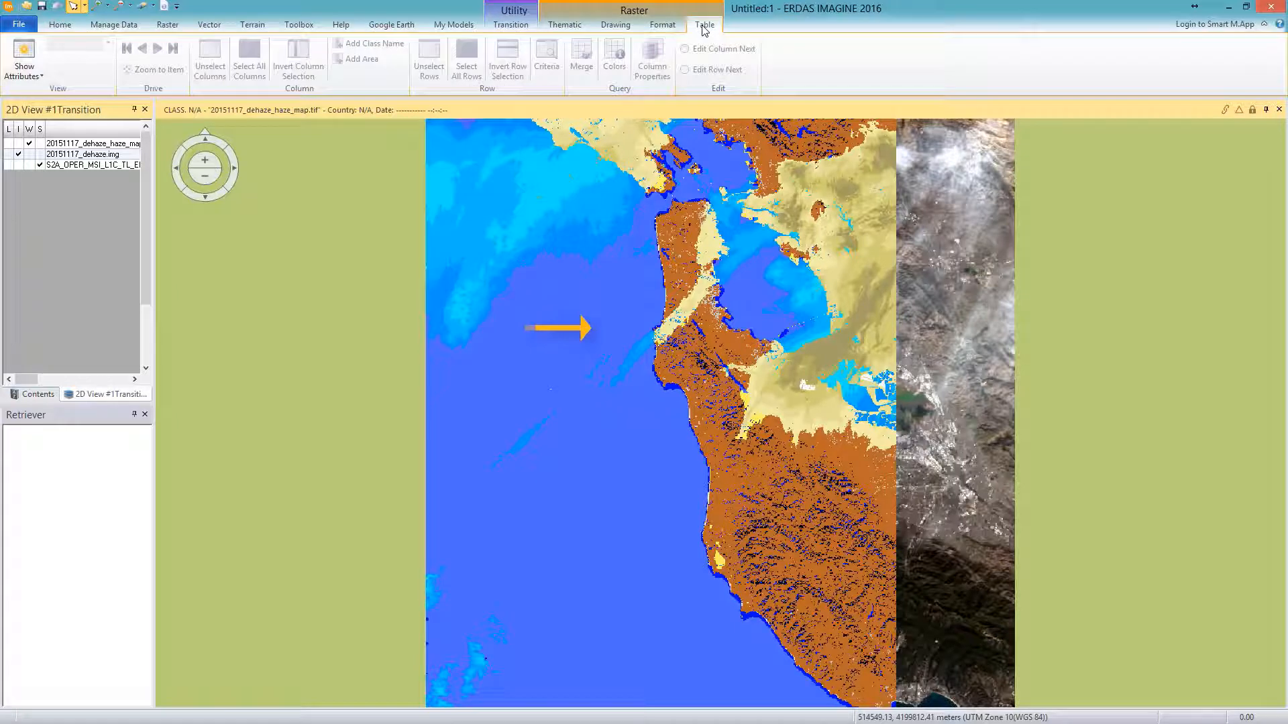
pyautogui.click(24, 57)
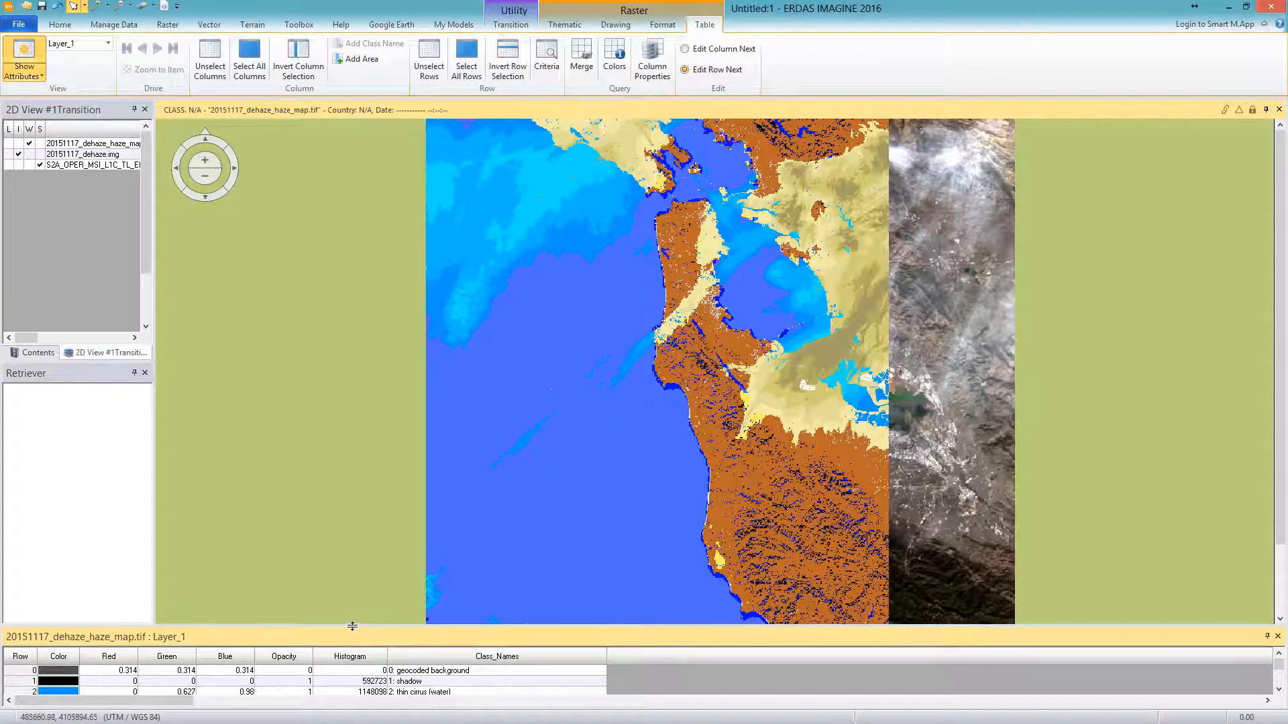
pyautogui.moveTo(360, 595); pyautogui.dragTo(397, 470)
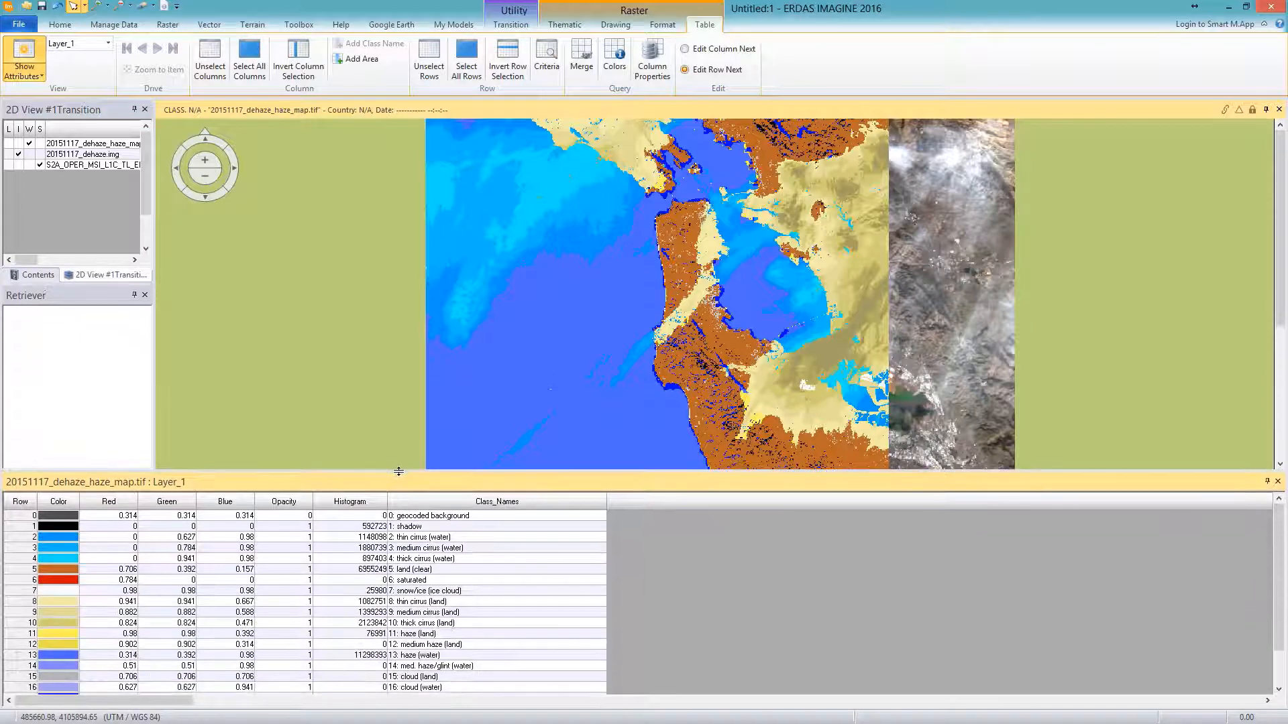
pyautogui.moveTo(27, 536); pyautogui.dragTo(27, 557)
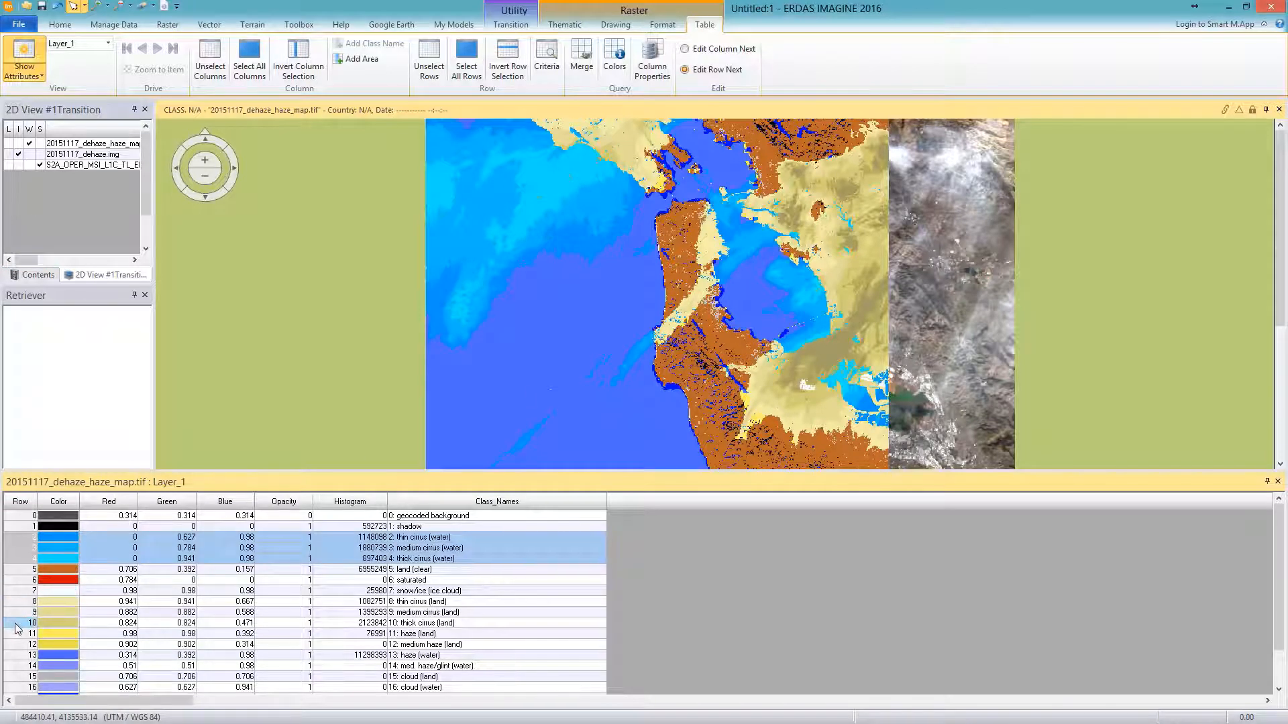
pyautogui.moveTo(18, 628); pyautogui.dragTo(25, 604)
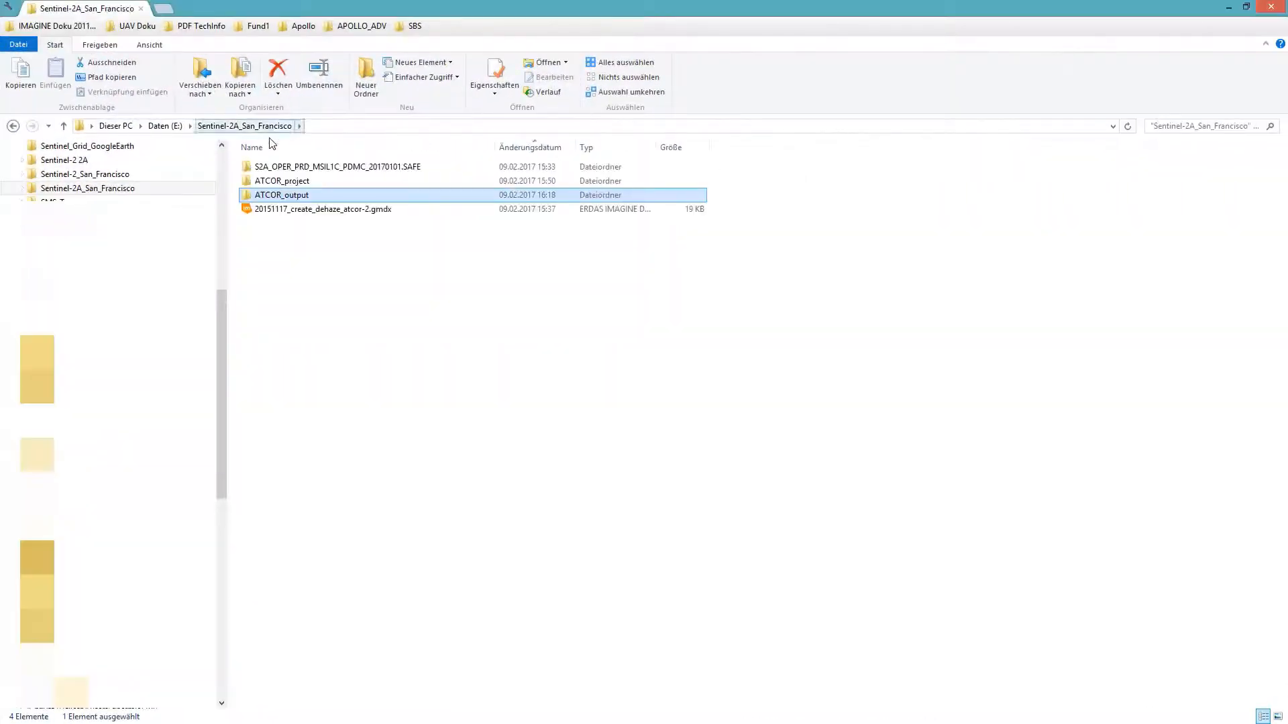
# In the ATCOR_project folder, open the .cal calibration file in Notepad++, examine its band coefficients and close it.
pyautogui.doubleClick(288, 180)
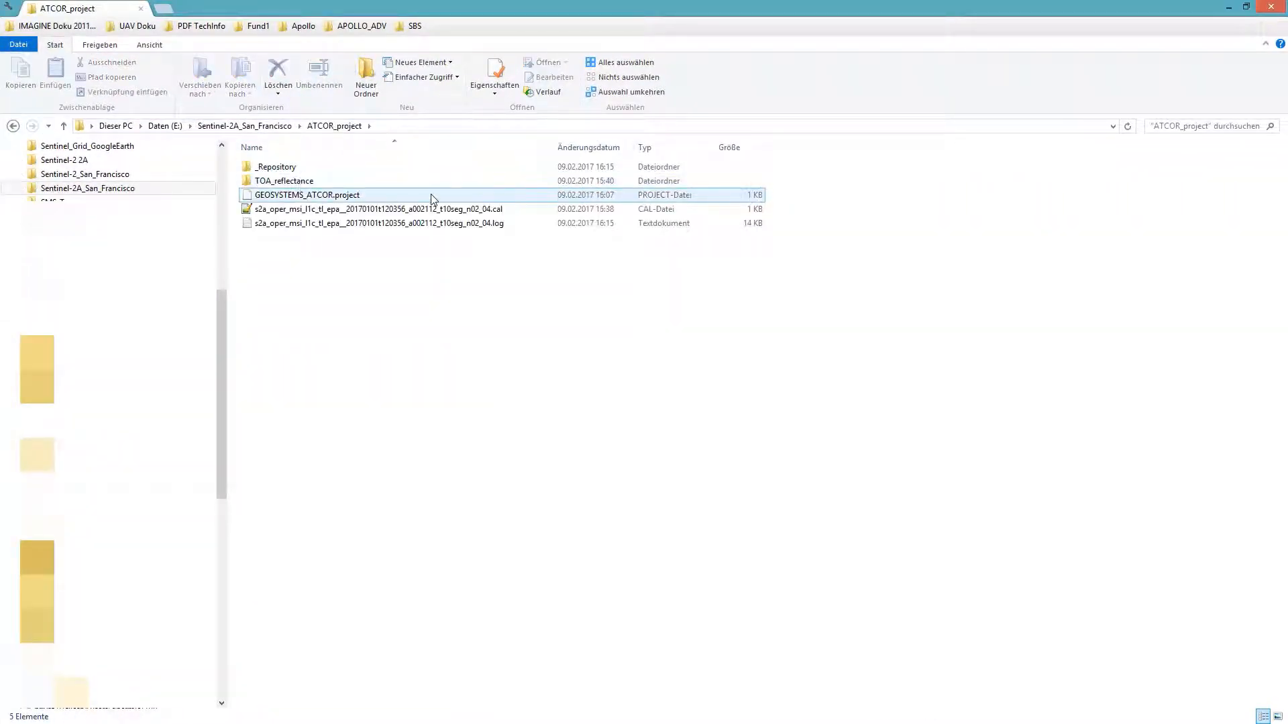
pyautogui.click(433, 195)
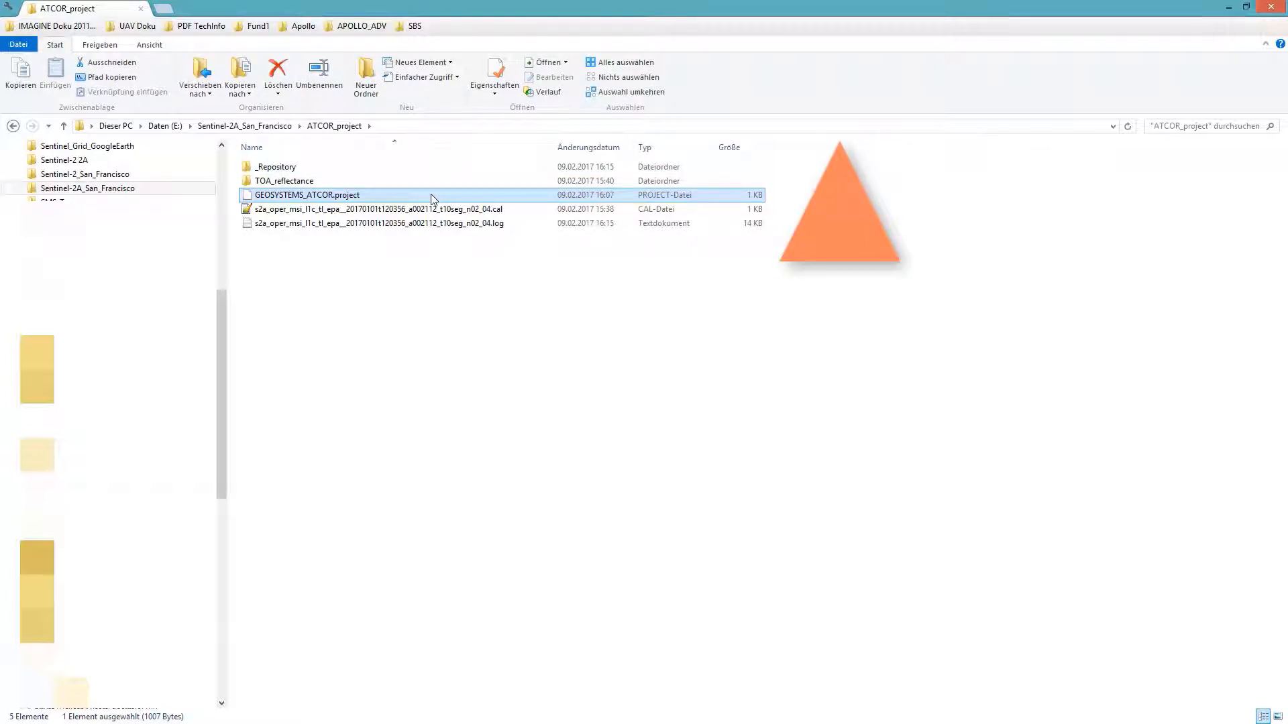
pyautogui.click(436, 209)
pyautogui.rightClick(435, 209)
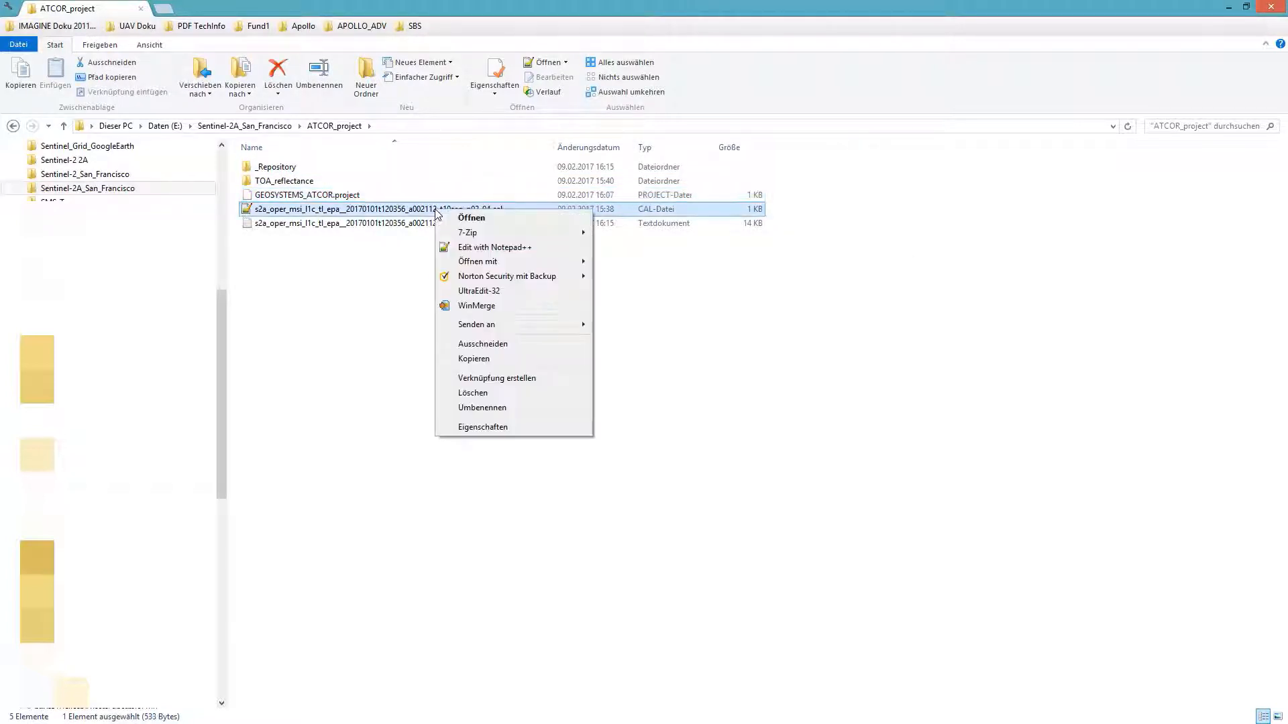
pyautogui.click(479, 251)
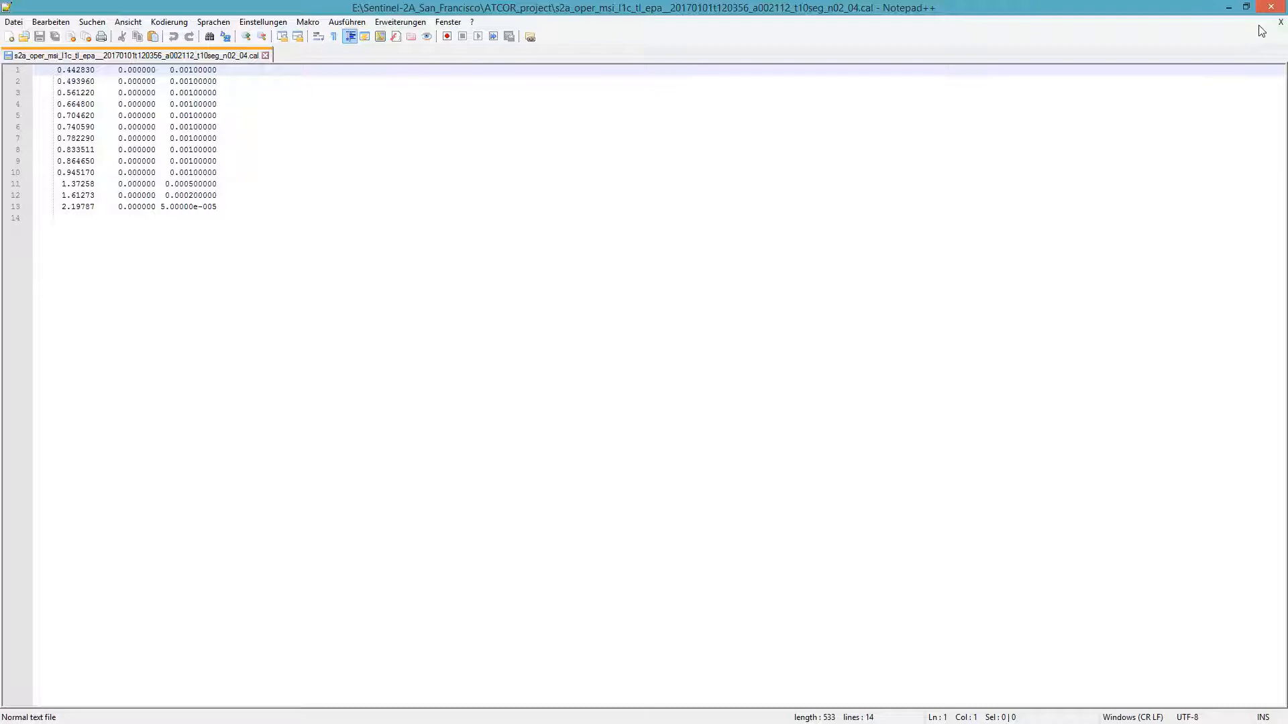
pyautogui.click(1272, 7)
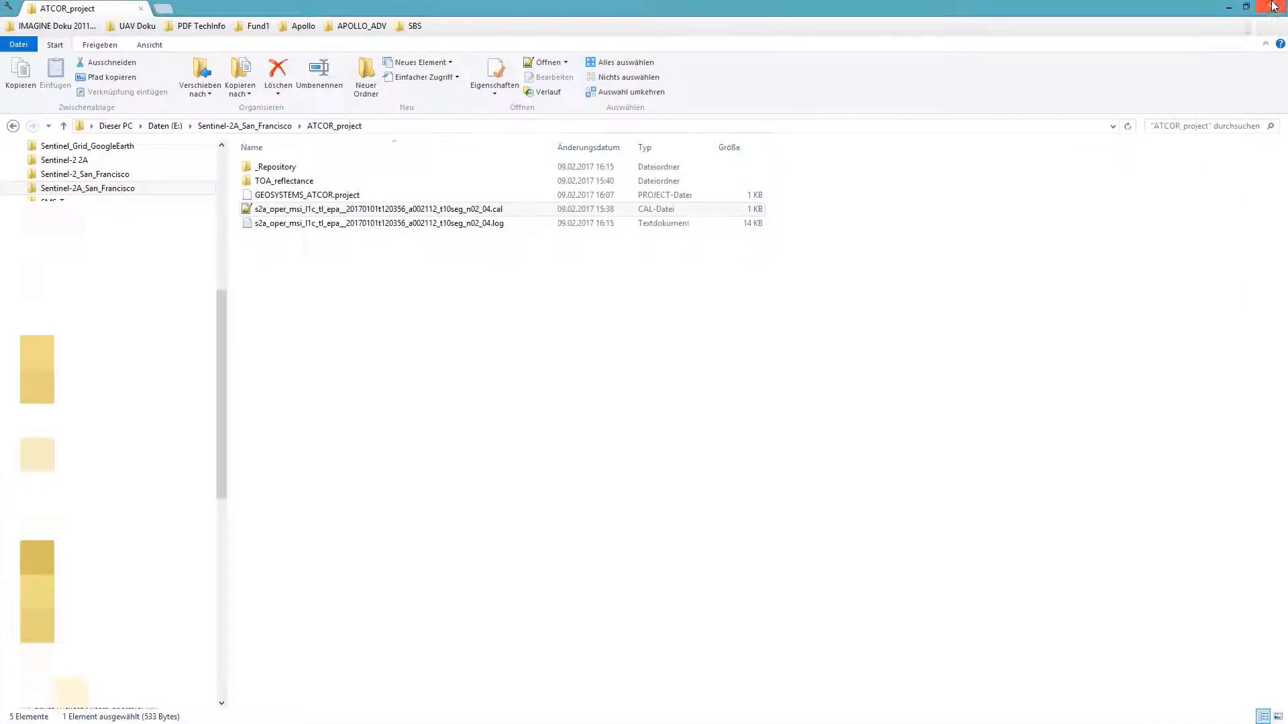
# Open the ATCOR project's .log file in Notepad++ and read through the logged dehaze and ATCOR-2 processing entries.
pyautogui.click(487, 225)
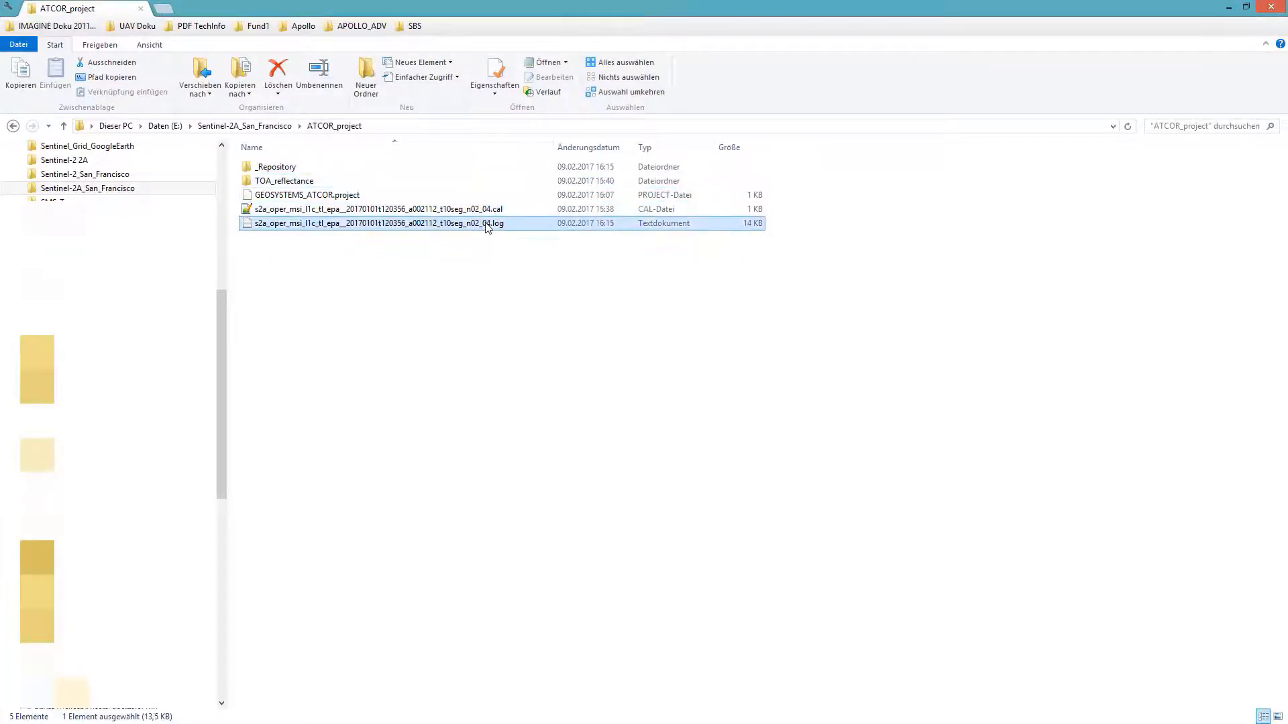
pyautogui.rightClick(488, 226)
pyautogui.click(524, 275)
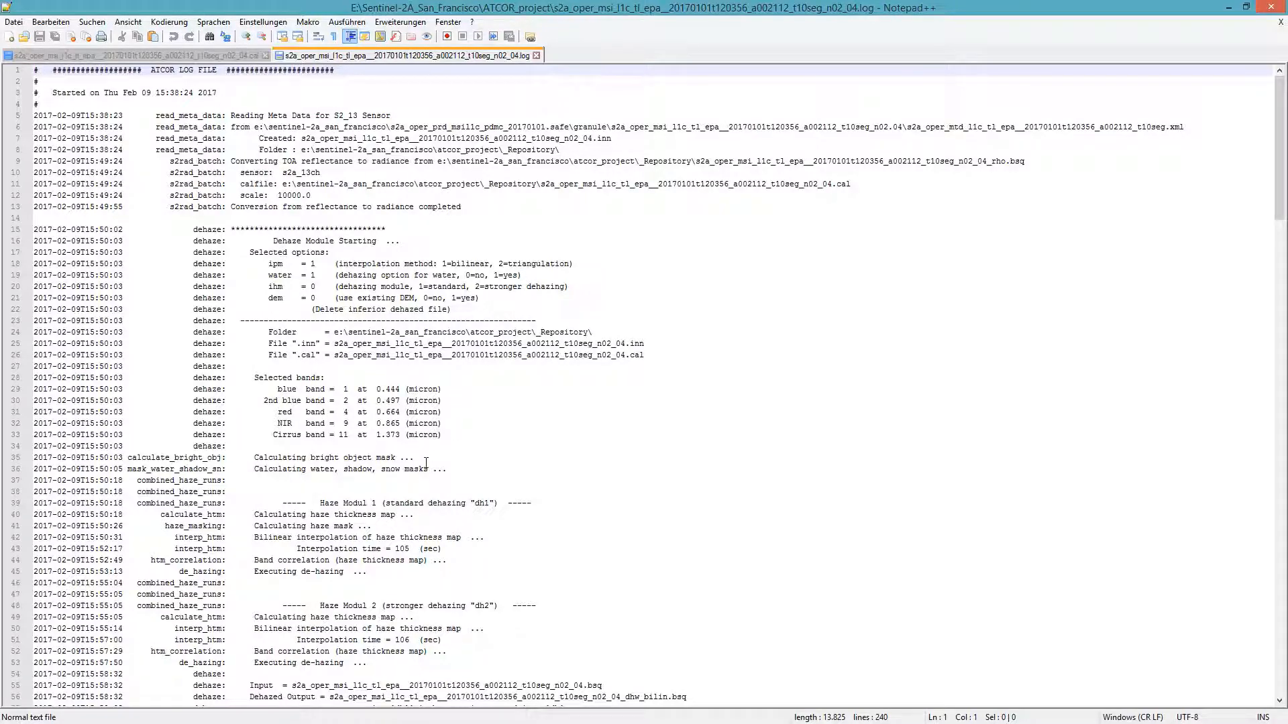
pyautogui.scroll(-7, 452, 592)
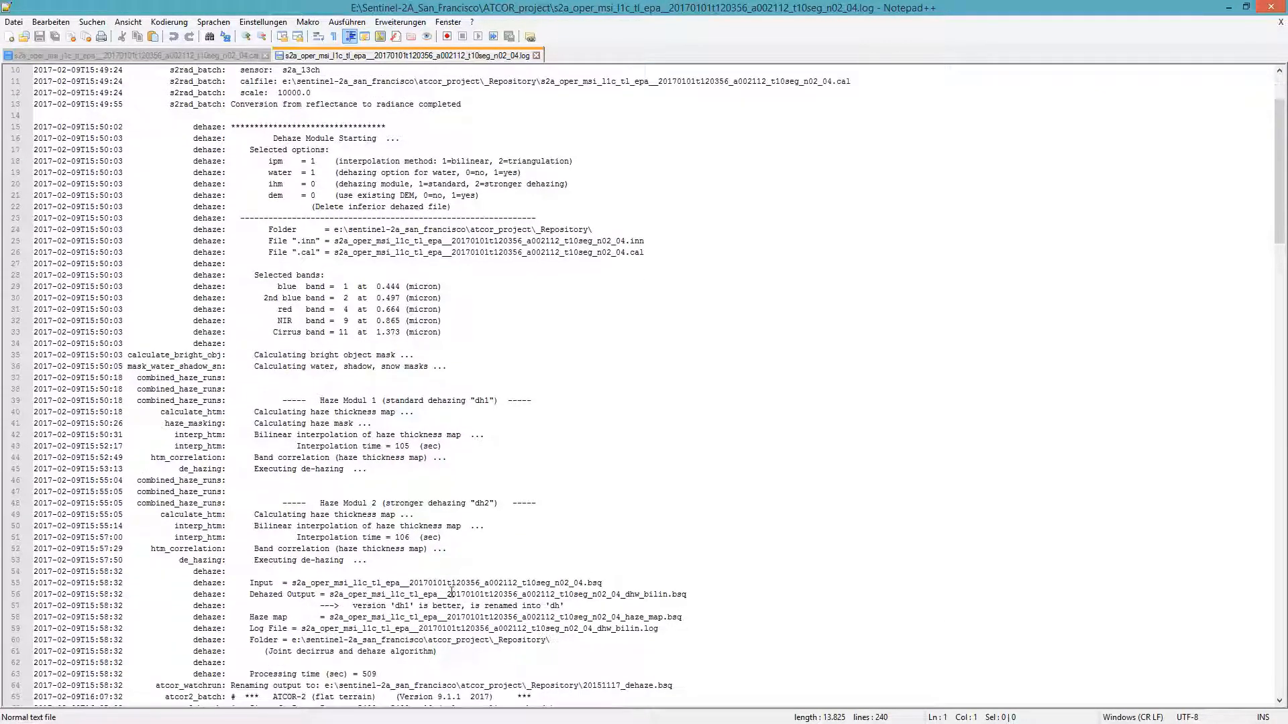
pyautogui.scroll(-5, 452, 591)
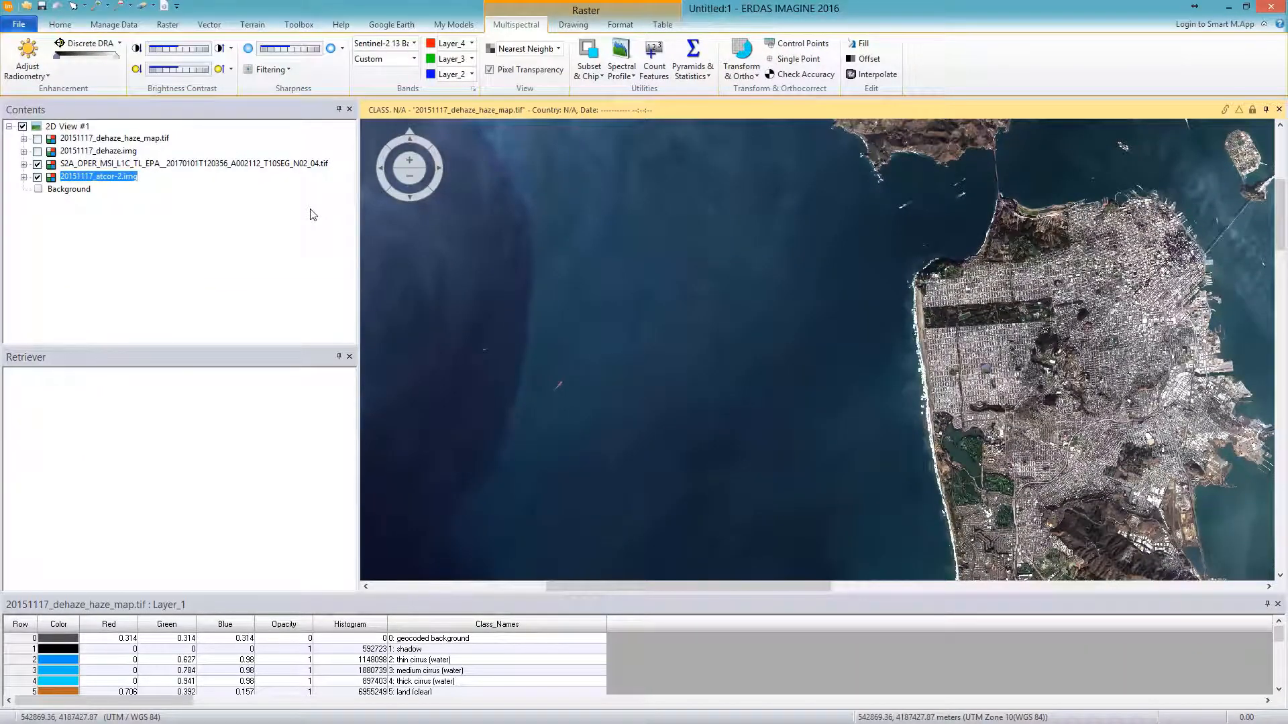
# Show the session log in ERDAS IMAGINE, enlarge its pane and look back through the earlier processing entries.
pyautogui.click(19, 25)
pyautogui.click(45, 246)
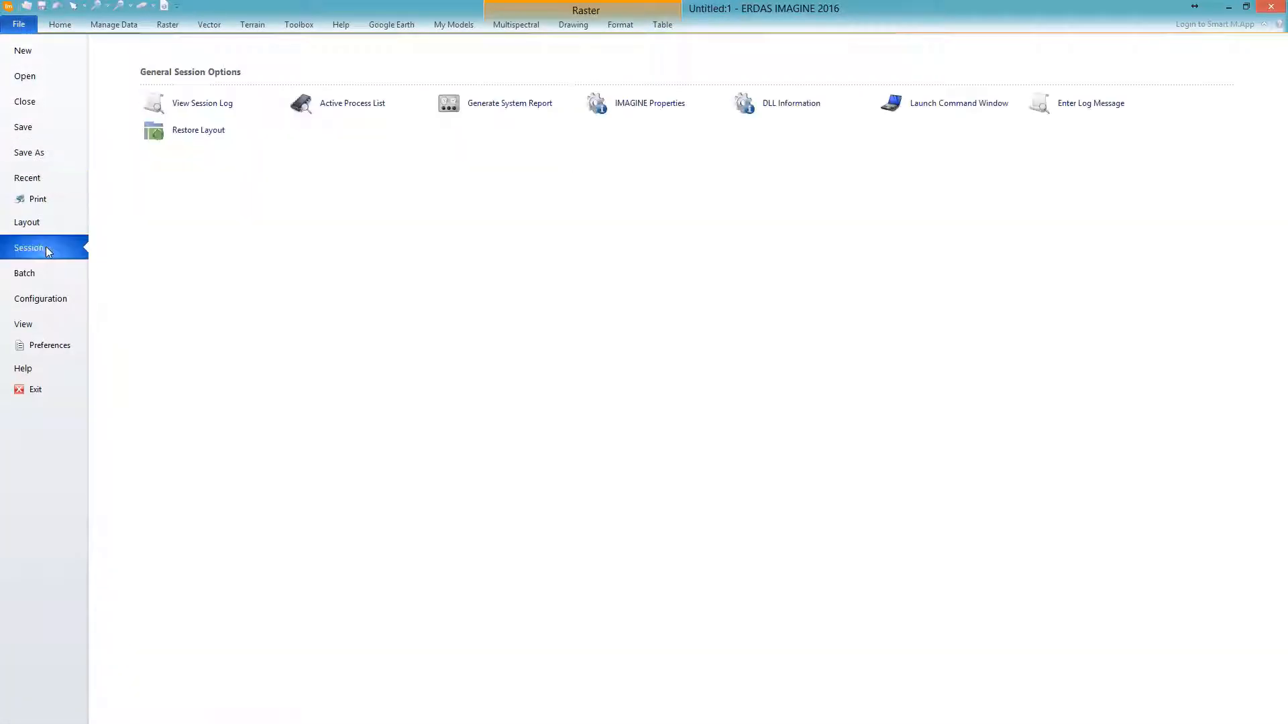
pyautogui.click(176, 103)
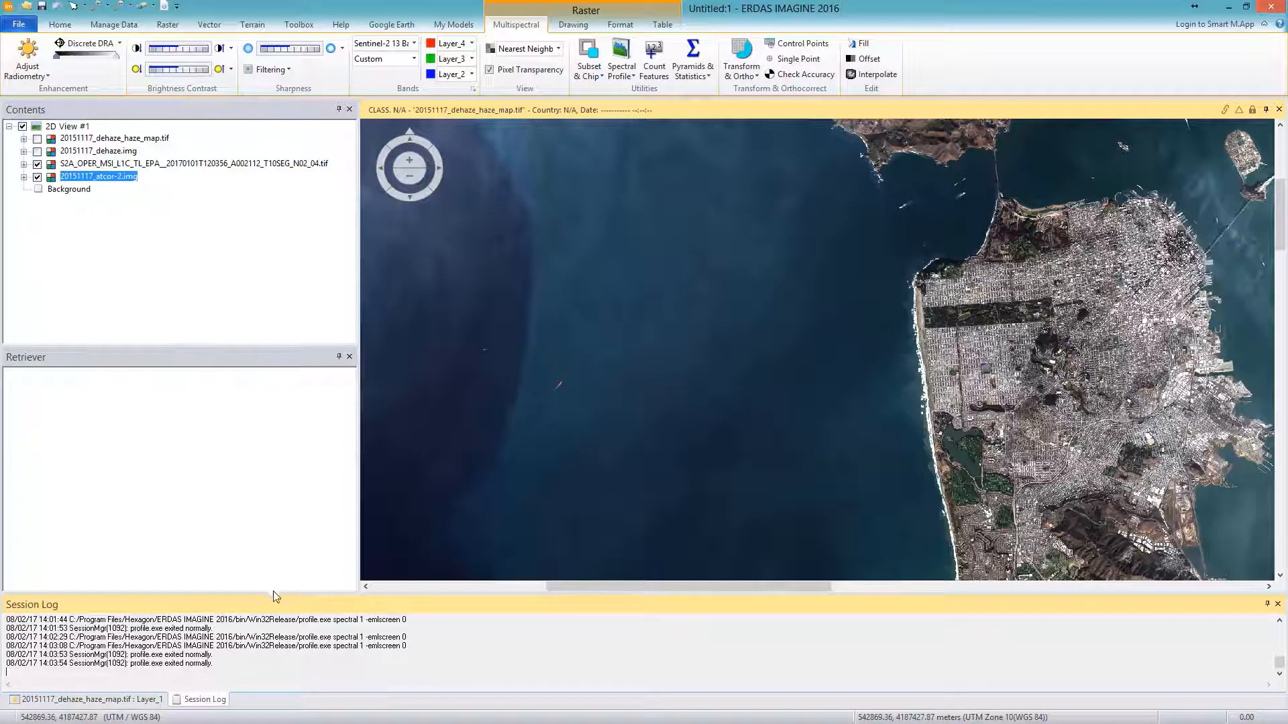
pyautogui.moveTo(275, 594); pyautogui.dragTo(311, 417)
pyautogui.moveTo(351, 303); pyautogui.dragTo(344, 272)
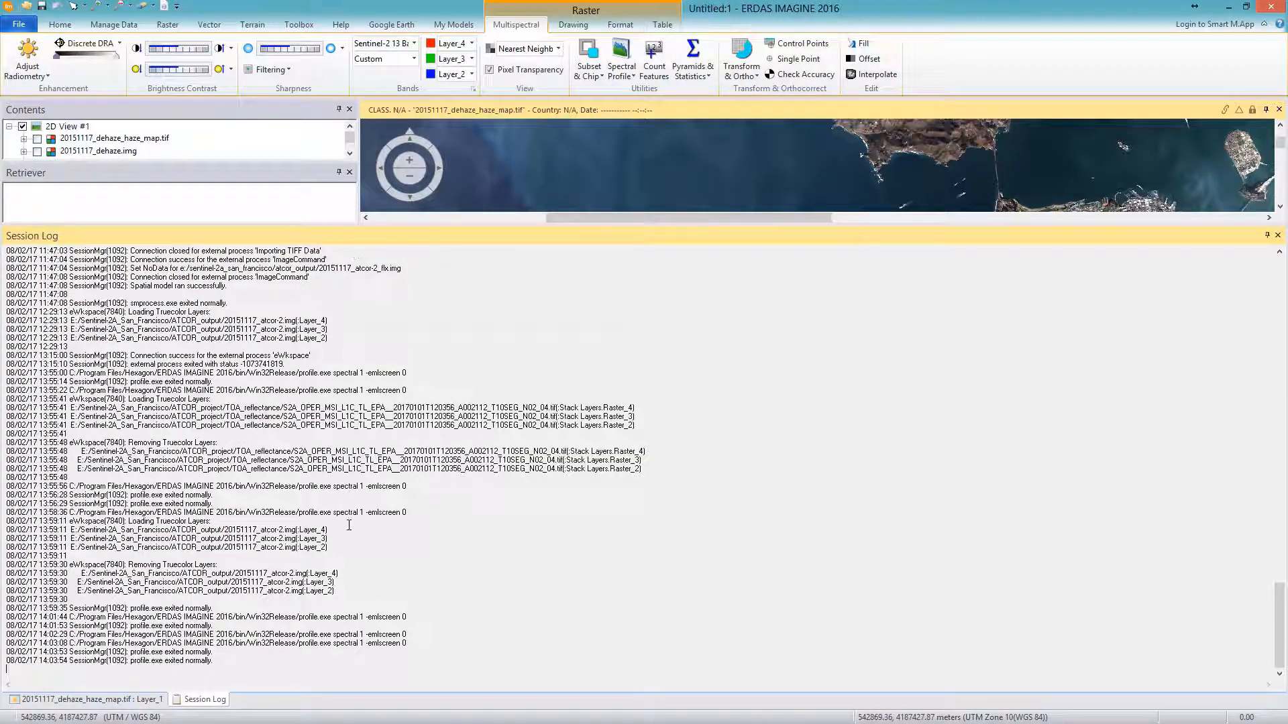
pyautogui.scroll(10, 352, 510)
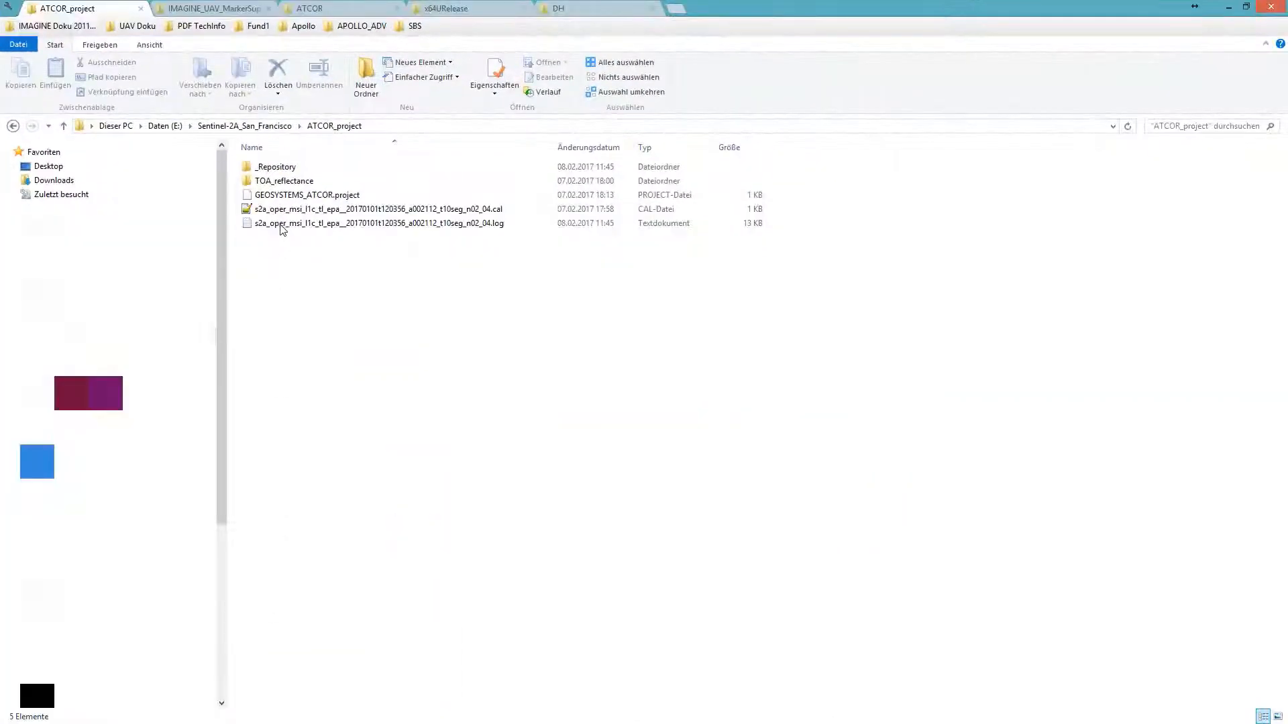
# Add 20151117_atcor-2.img from the ATCOR_output folder in the file explorer to the ERDAS IMAGINE 2D View.
pyautogui.click(261, 126)
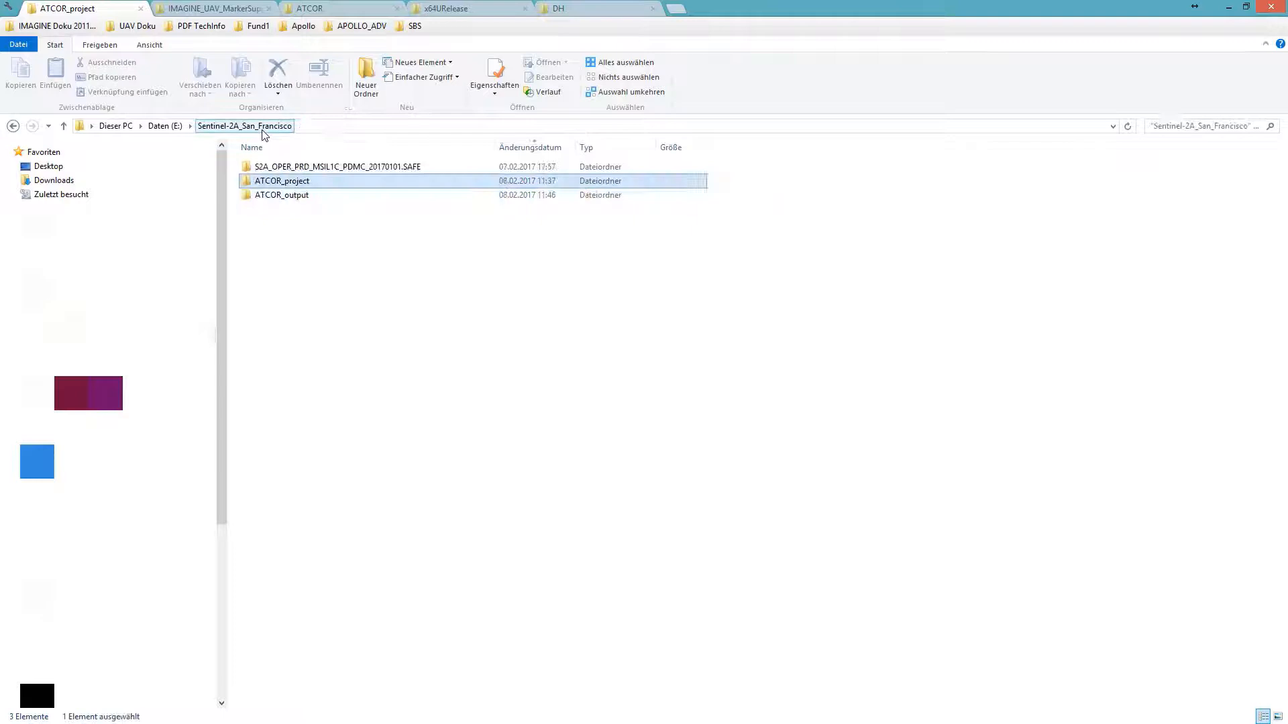
pyautogui.doubleClick(280, 194)
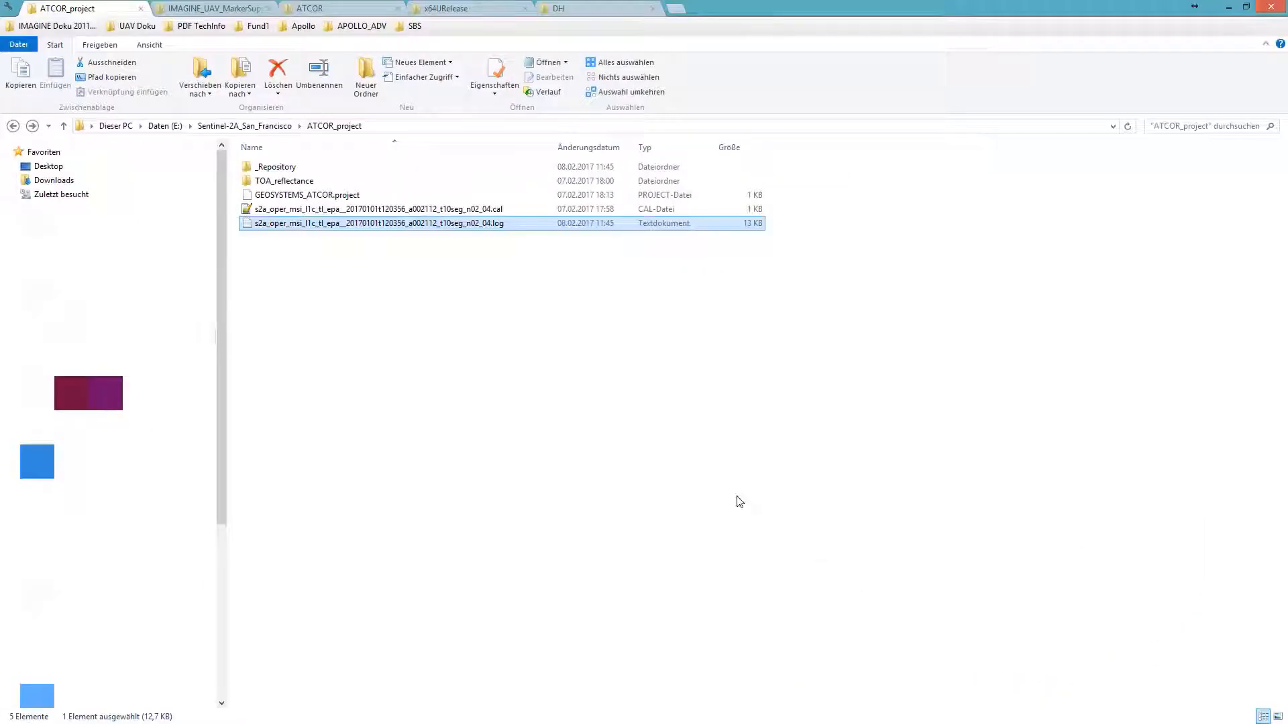
pyautogui.click(271, 126)
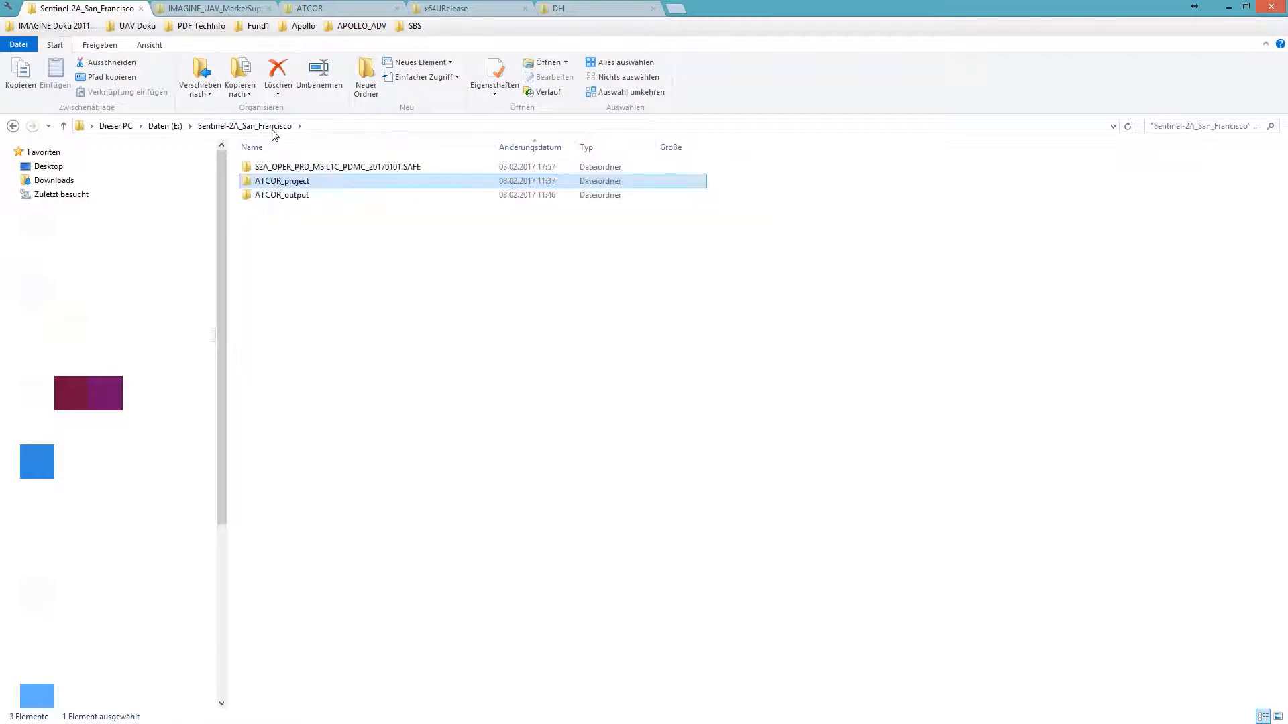
pyautogui.doubleClick(285, 196)
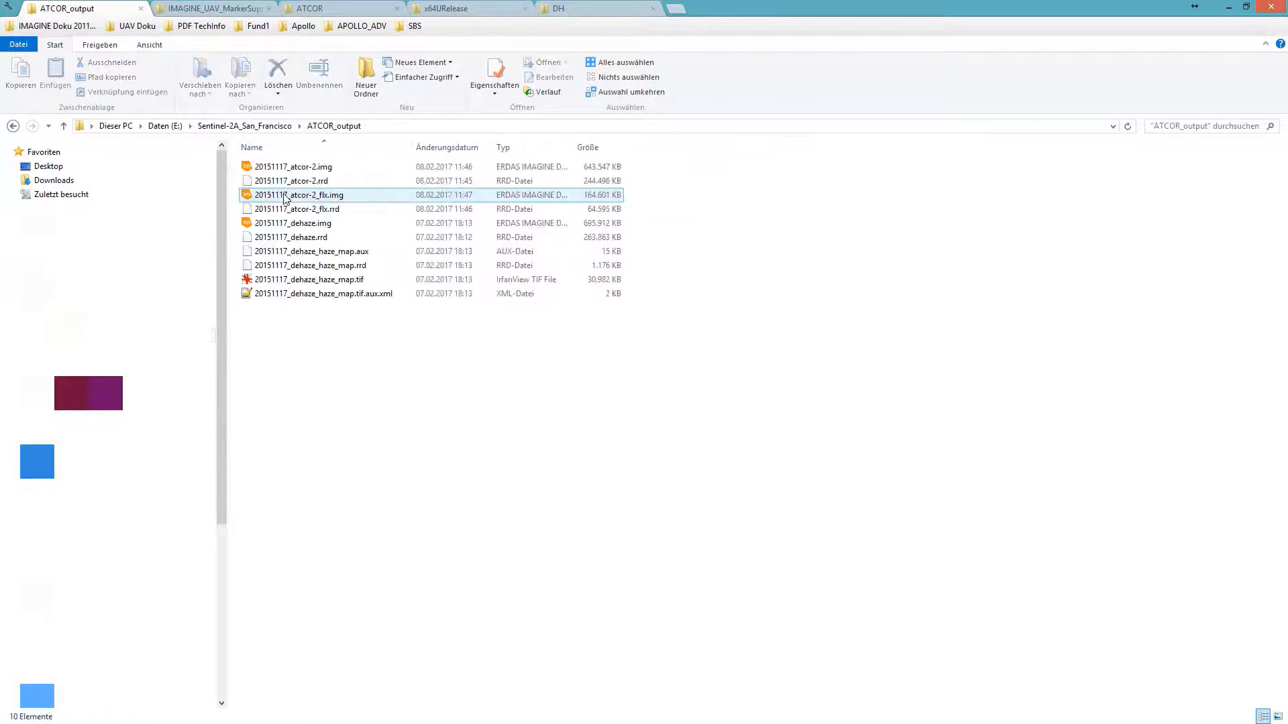
pyautogui.moveTo(293, 167); pyautogui.dragTo(265, 184)
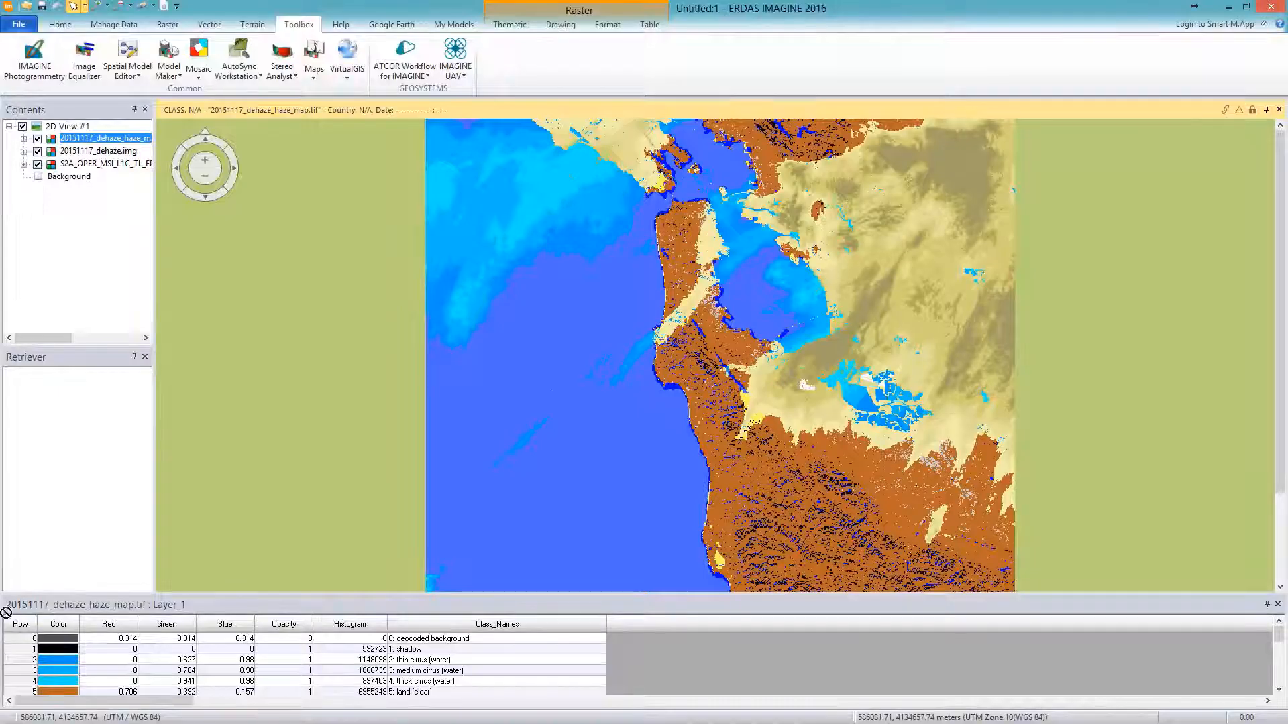
pyautogui.moveTo(386, 493); pyautogui.dragTo(580, 360)
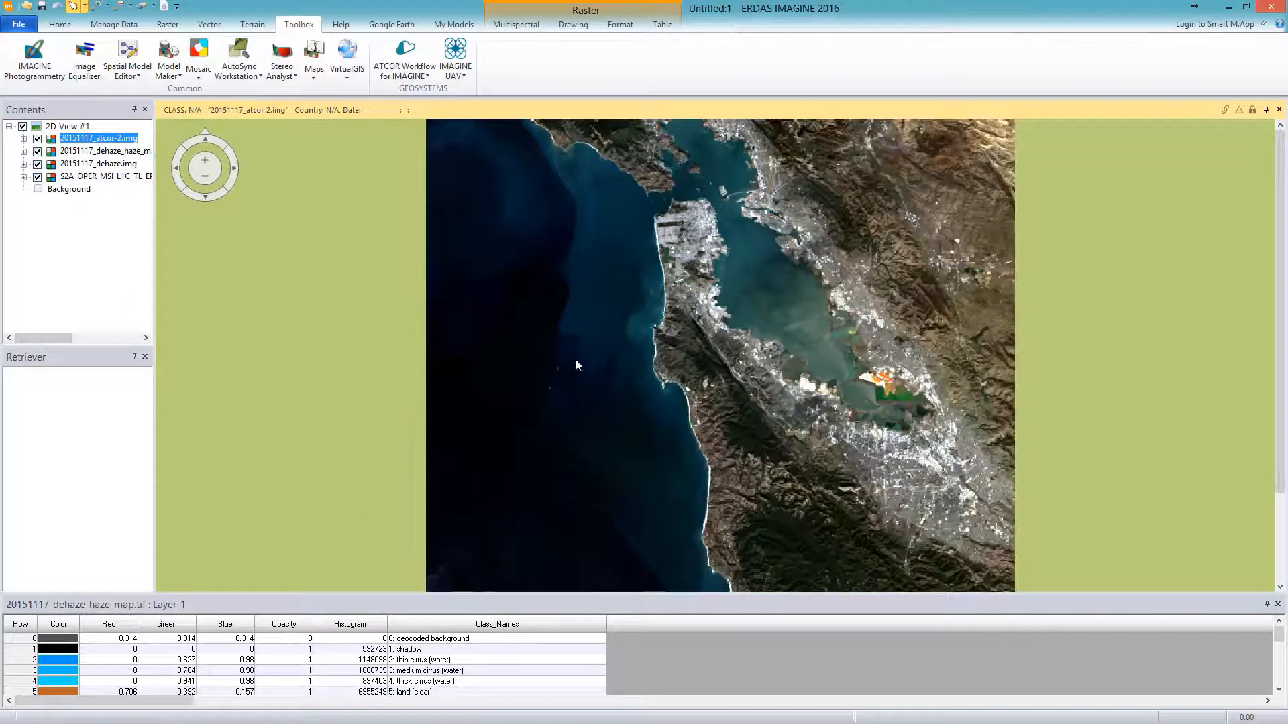
# Hide the haze map and 20151117_dehaze.img layers and swipe 20151117_atcor-2.img against the original image.
pyautogui.click(37, 152)
pyautogui.click(38, 164)
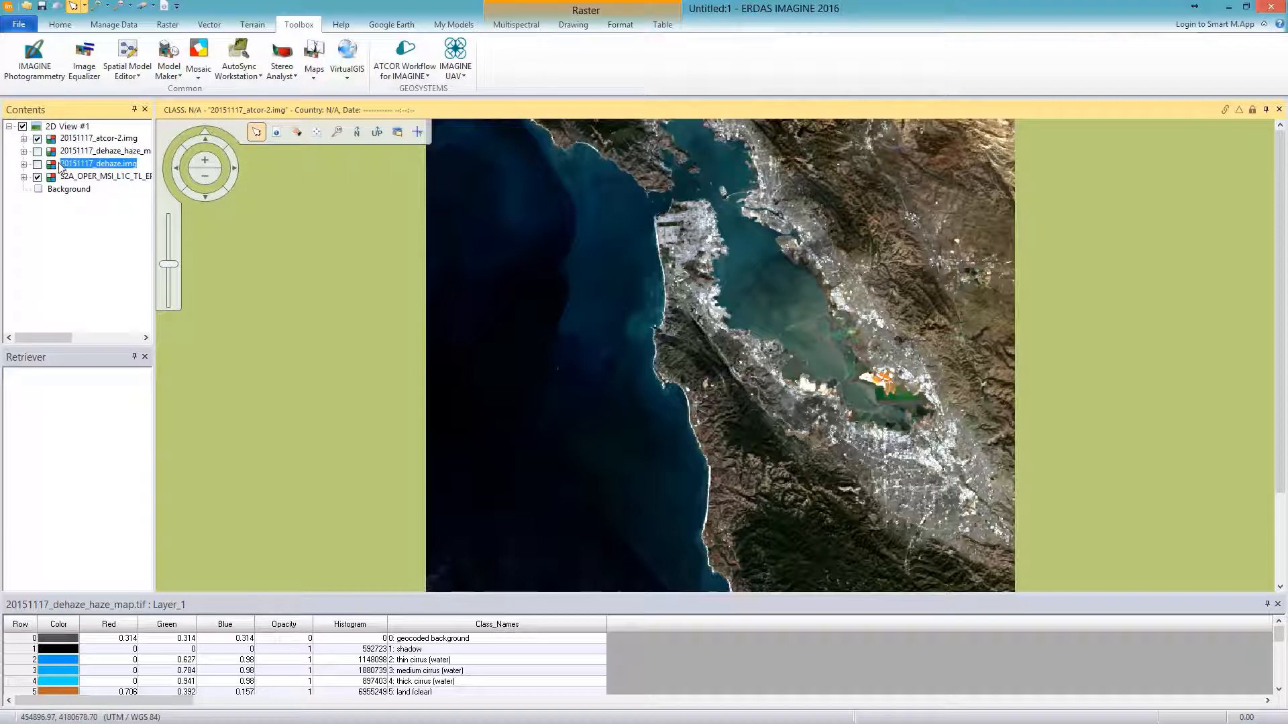
pyautogui.click(60, 24)
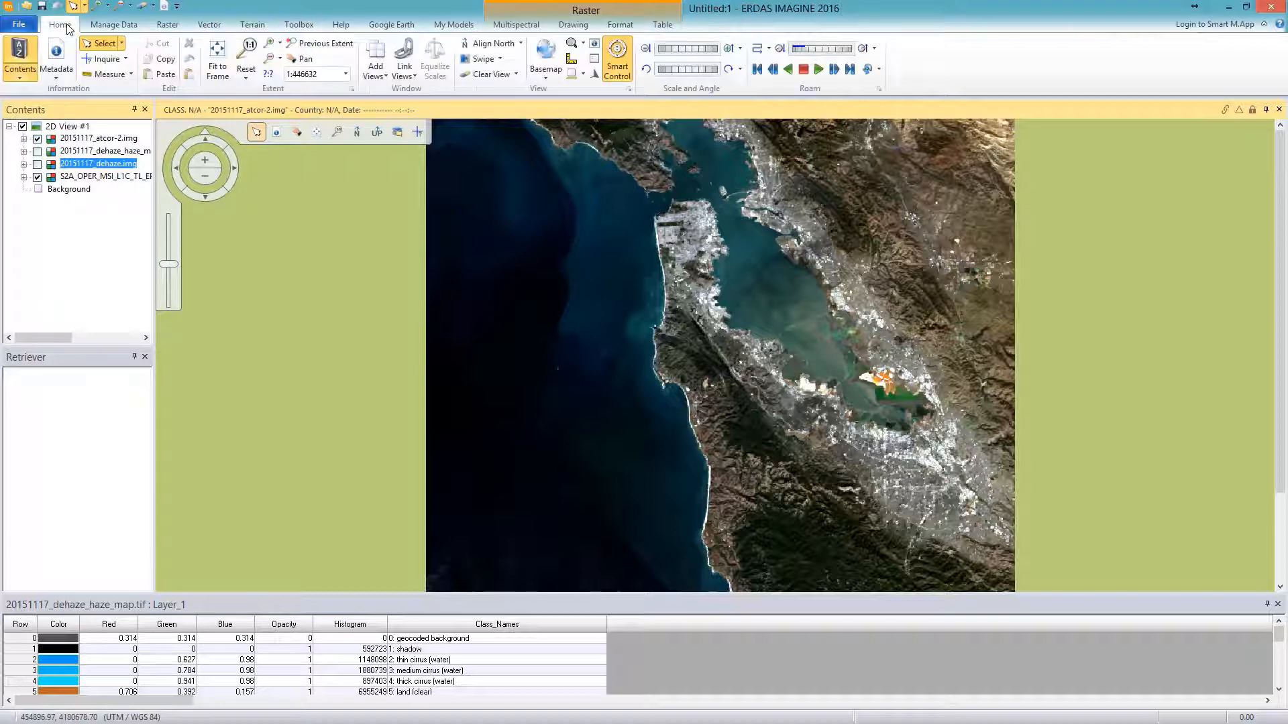
pyautogui.click(481, 59)
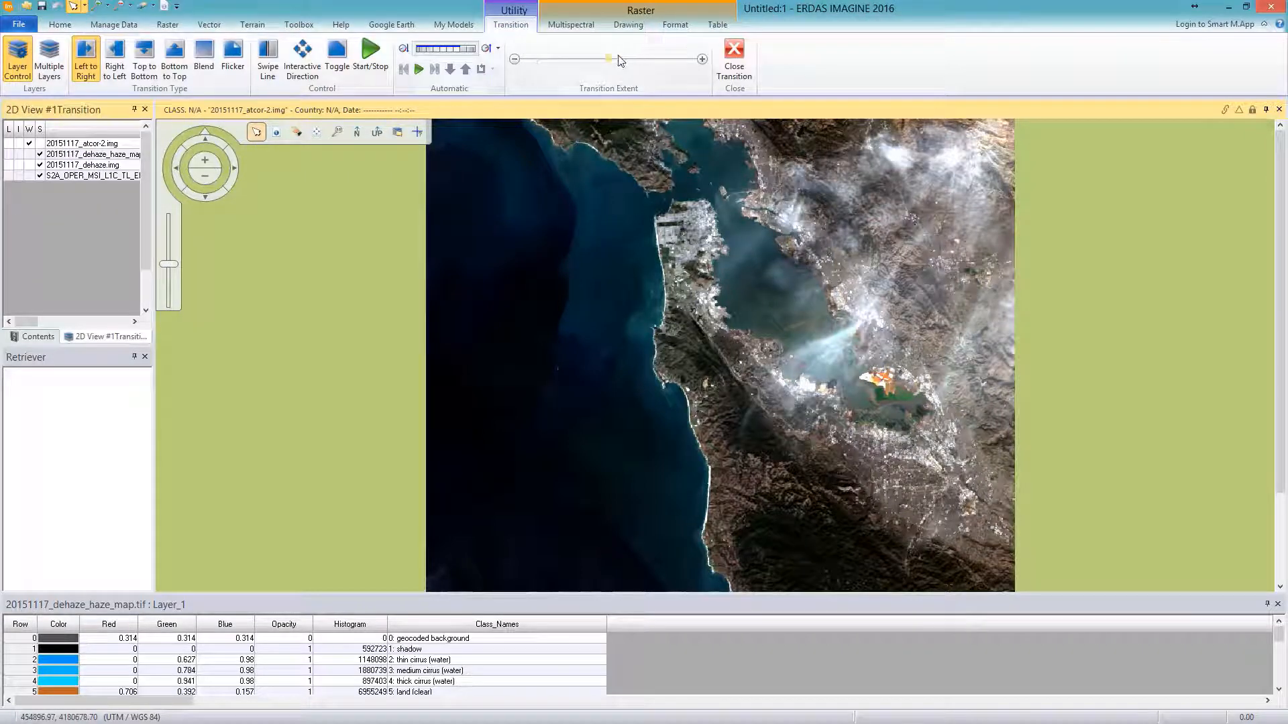
pyautogui.moveTo(609, 60); pyautogui.dragTo(702, 130)
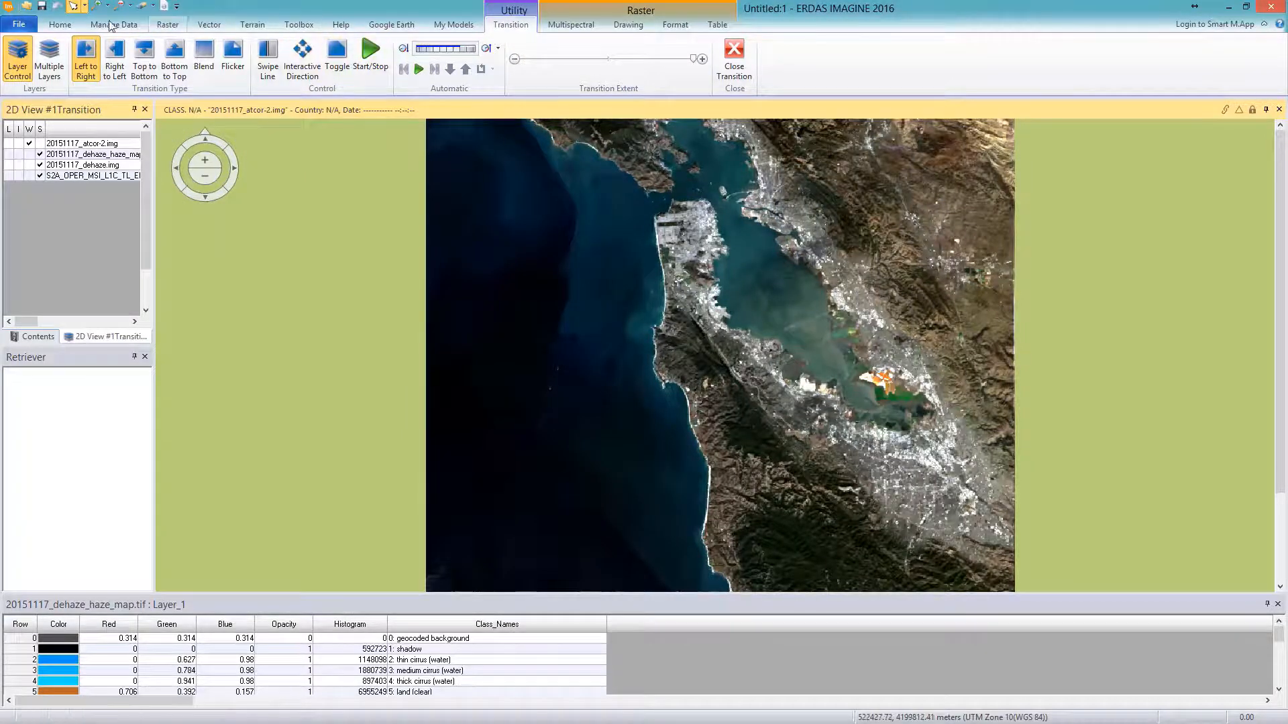
# Start the Inquire cursor, place its window clear of the layer list and make it read pixel values from 20151117_atcor-2.img.
pyautogui.click(60, 25)
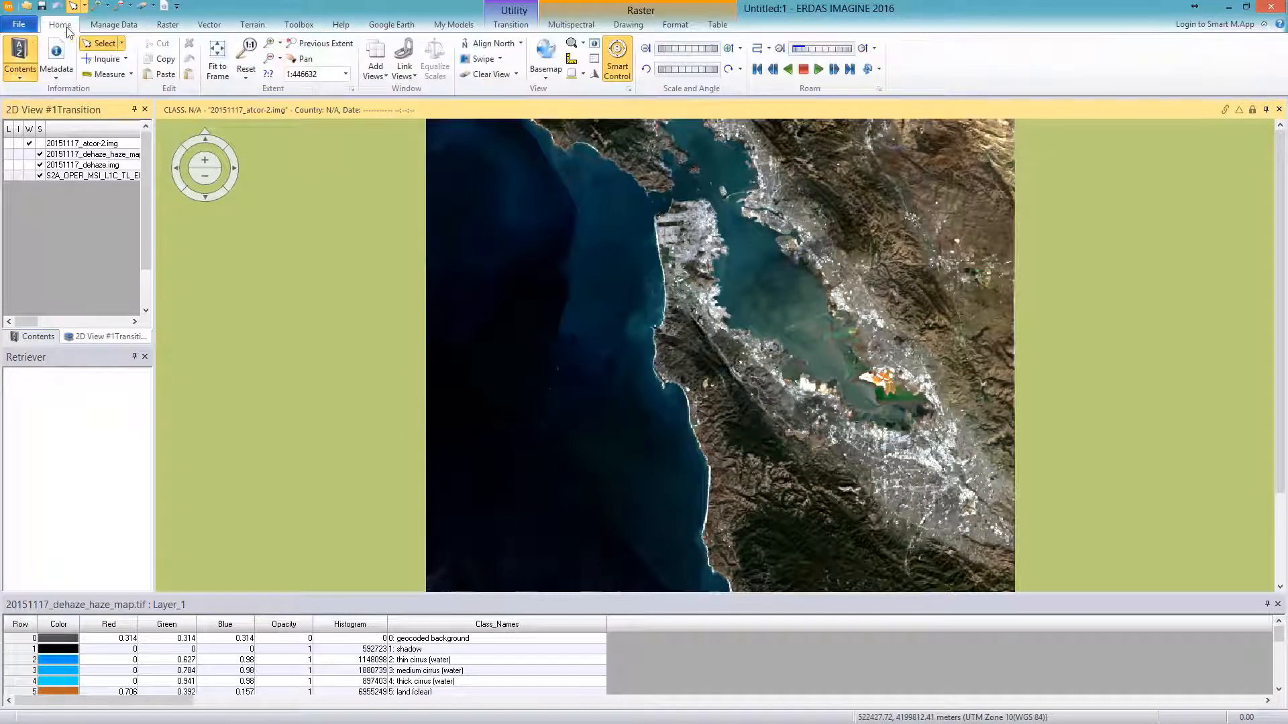
pyautogui.click(98, 61)
pyautogui.moveTo(105, 114); pyautogui.dragTo(158, 529)
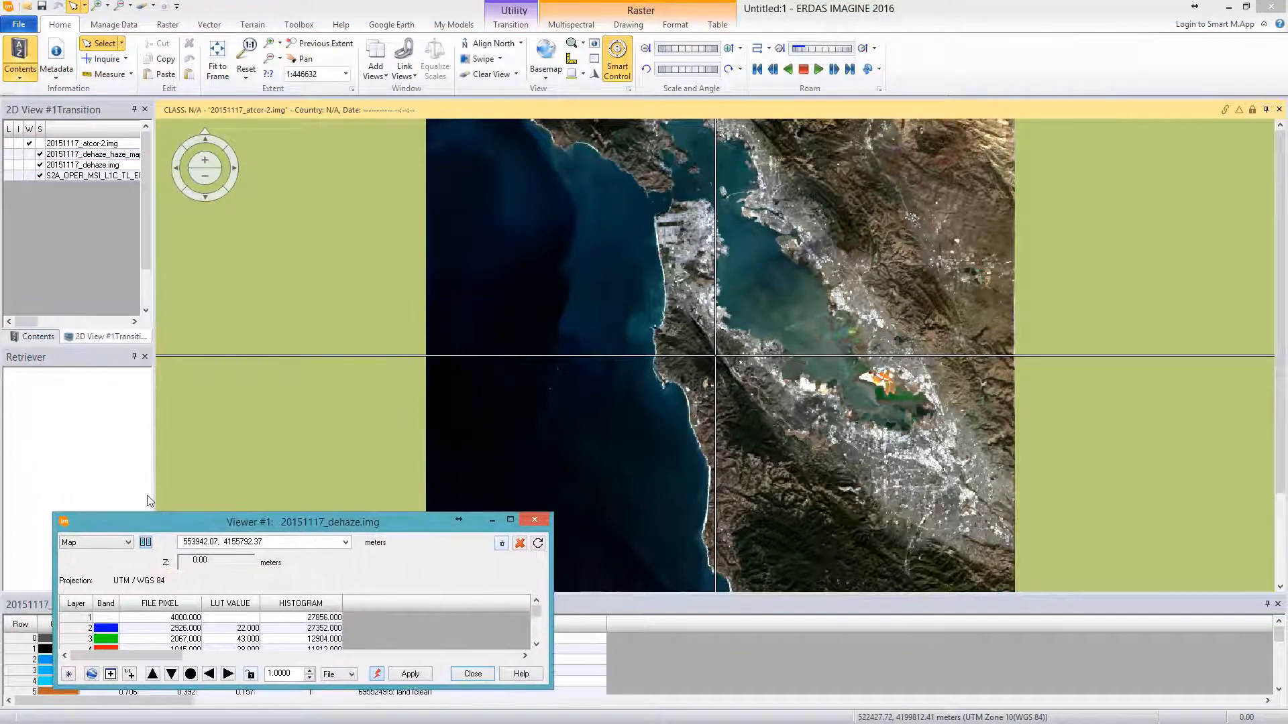
pyautogui.click(40, 337)
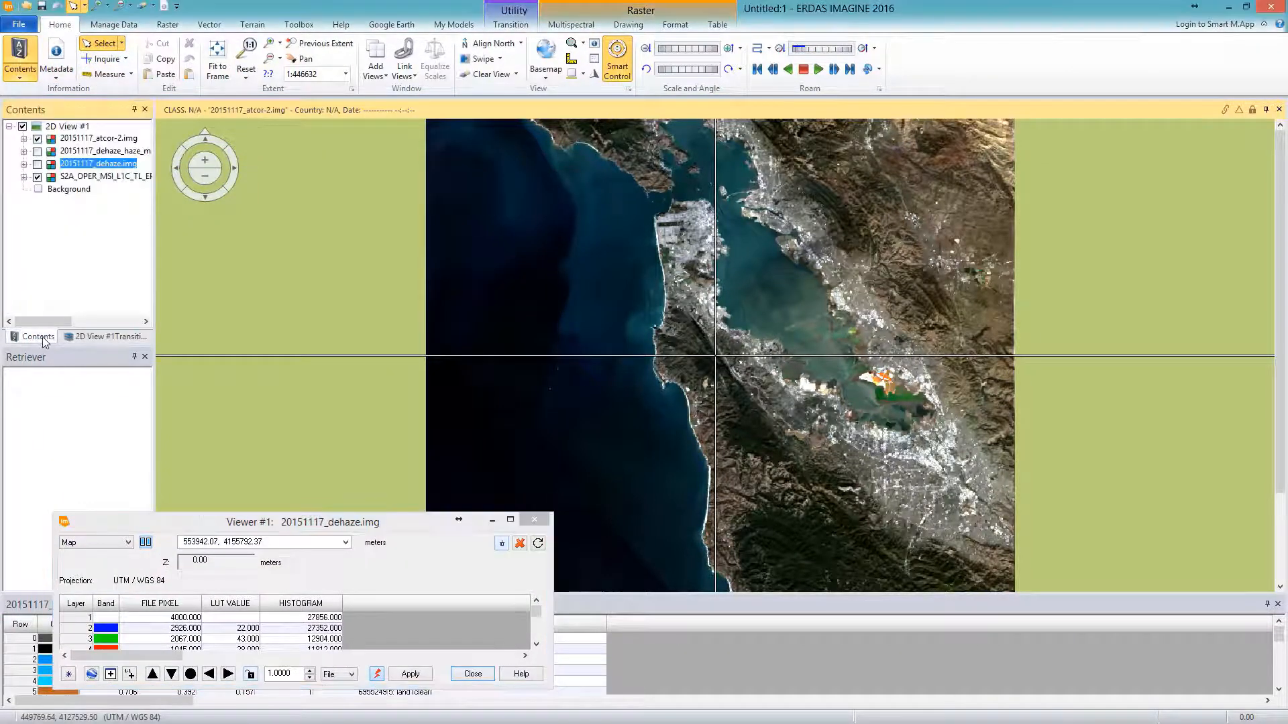
pyautogui.click(103, 138)
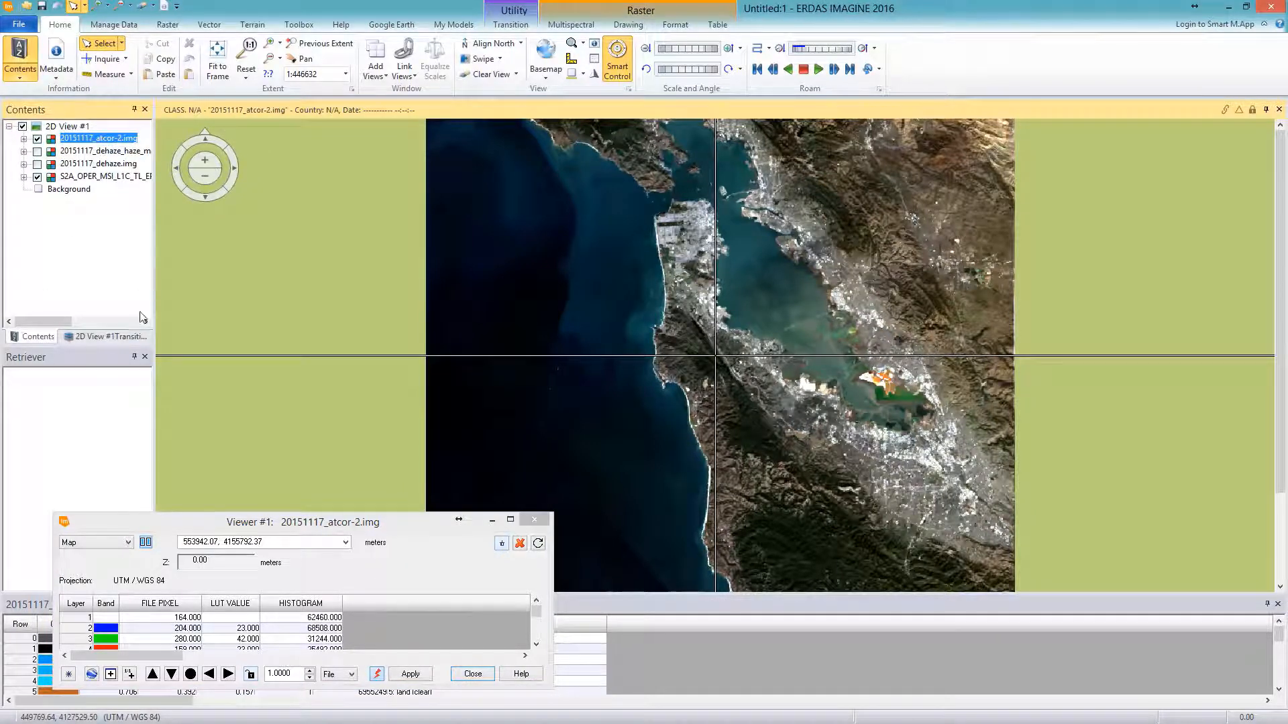
# Enlarge the Inquire window to show more layers and examine the pixel values at different points in the atcor-2 image.
pyautogui.moveTo(275, 513); pyautogui.dragTo(283, 348)
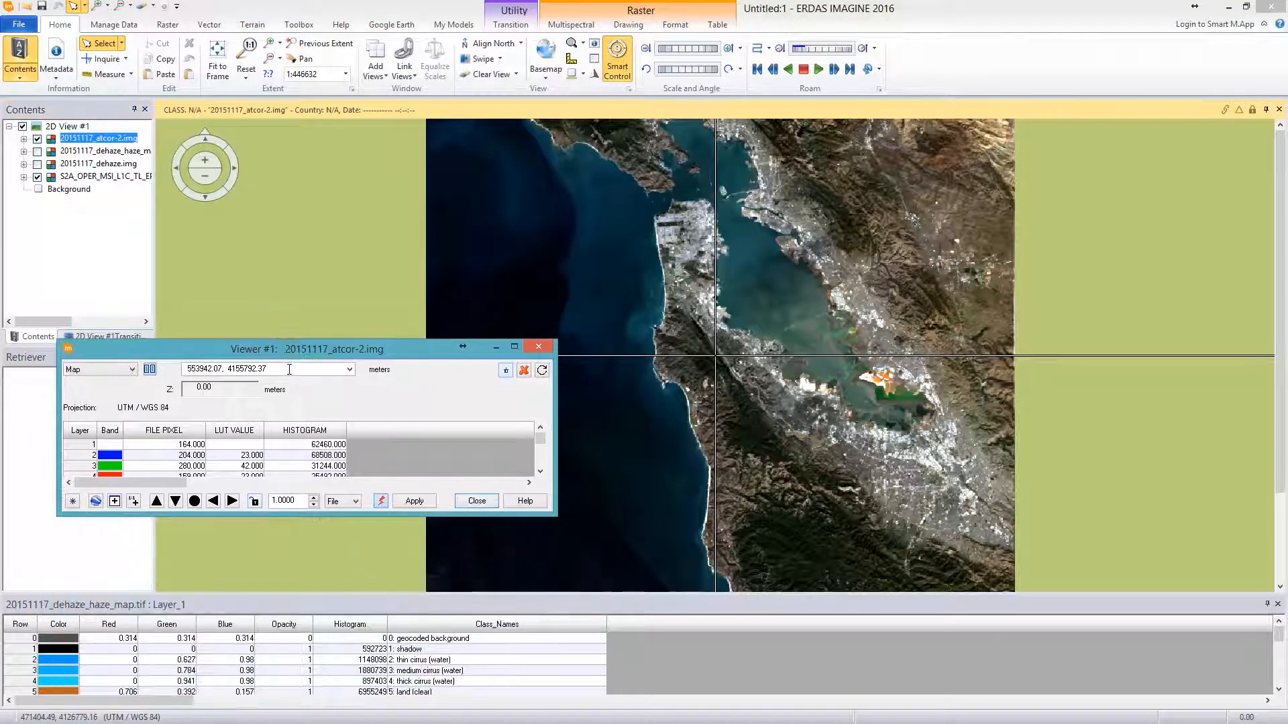
pyautogui.moveTo(454, 516); pyautogui.dragTo(453, 561)
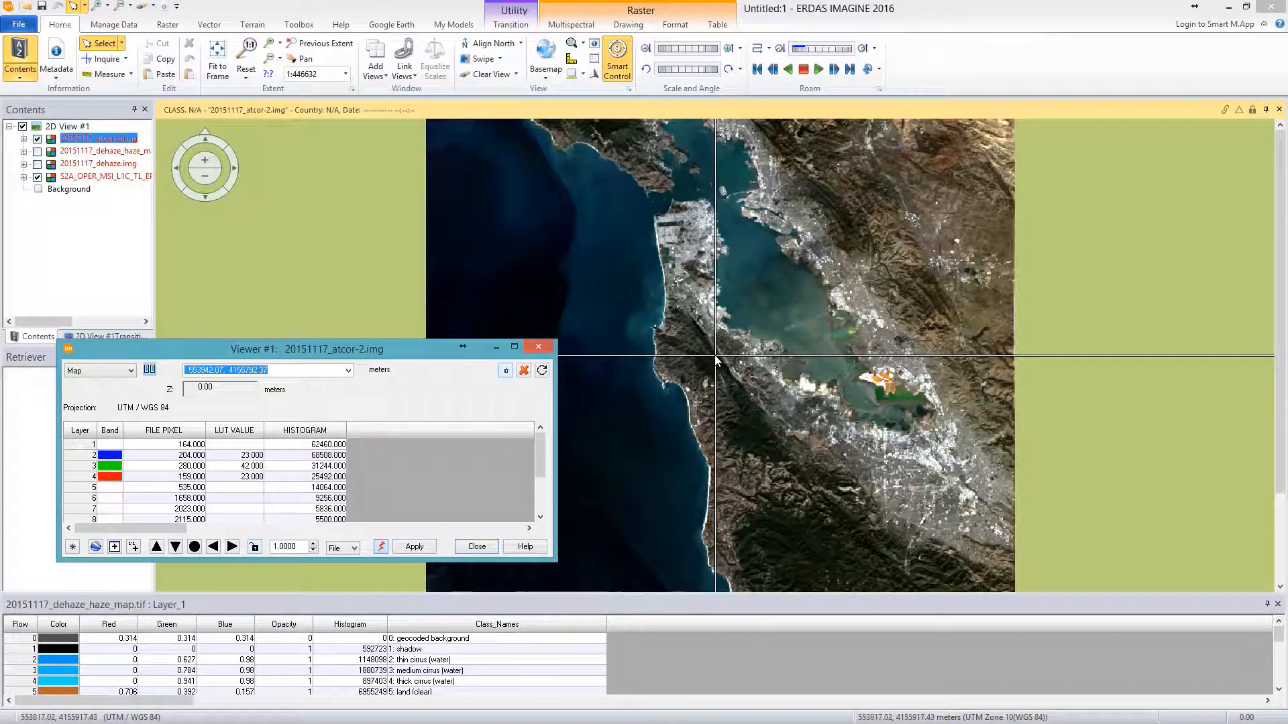
pyautogui.moveTo(714, 355); pyautogui.dragTo(748, 430)
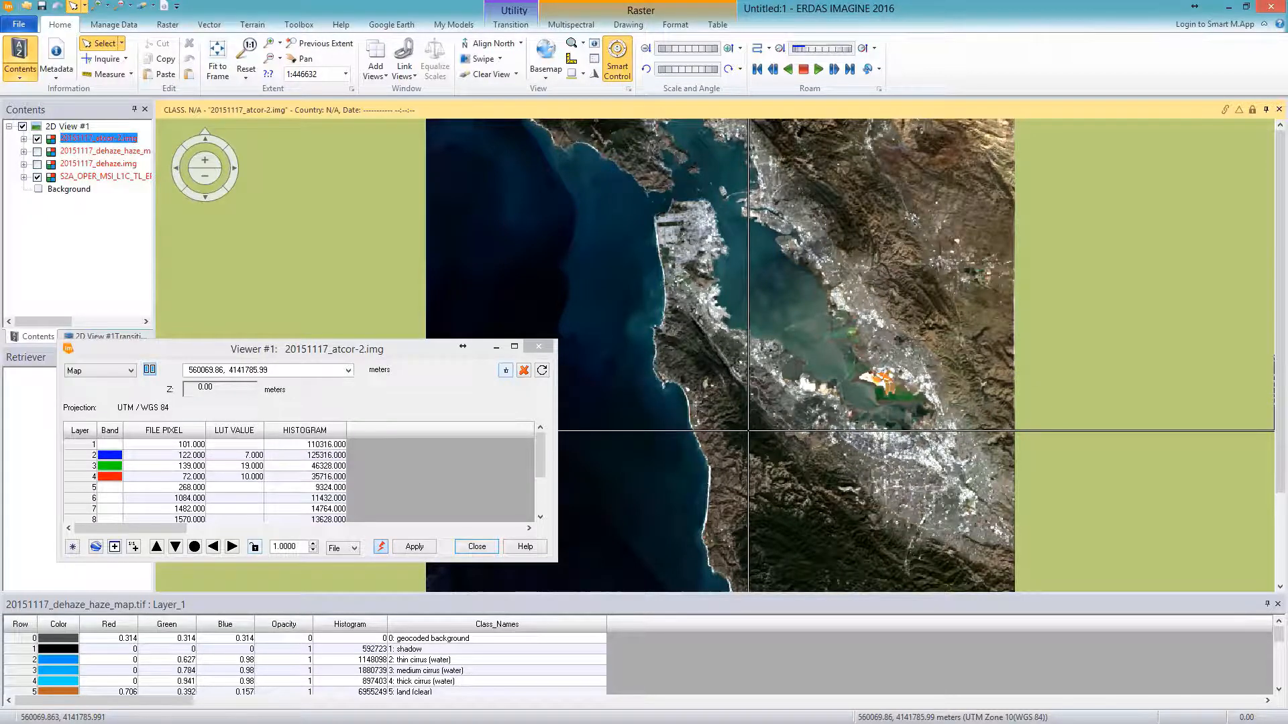
pyautogui.moveTo(749, 434); pyautogui.dragTo(796, 193)
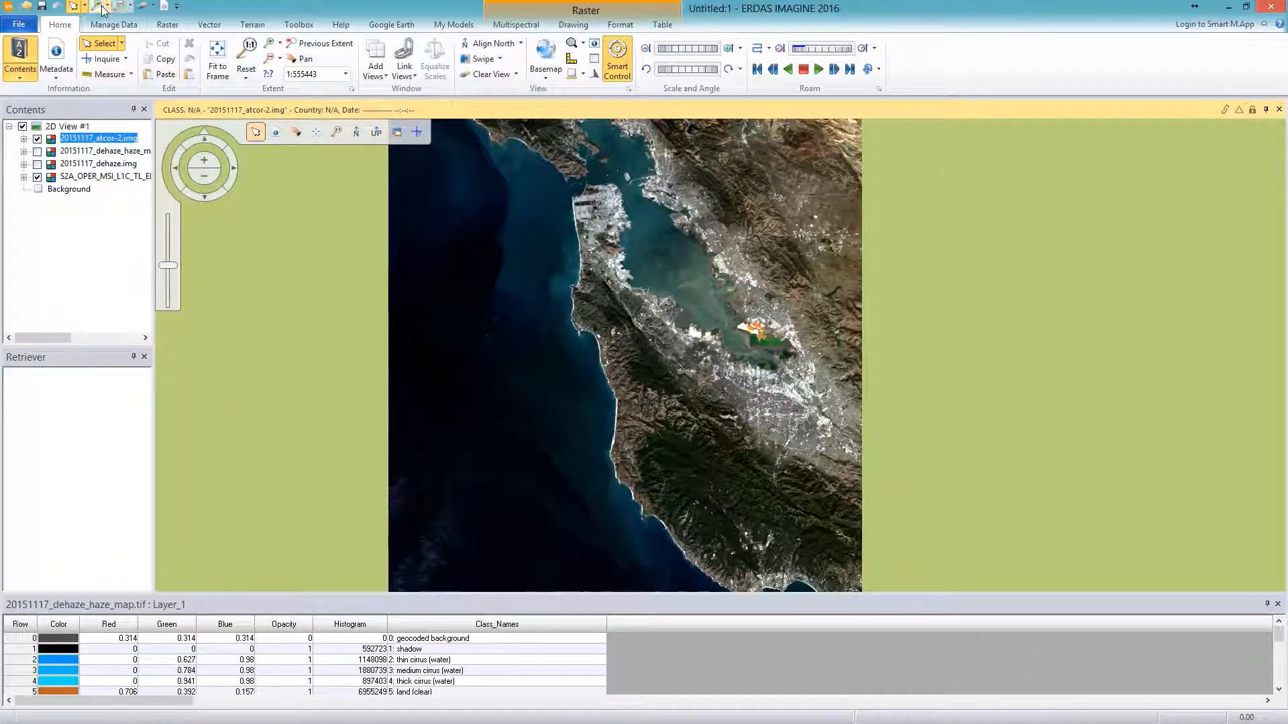
# Open a spectral profile for the original S2A_OPER Sentinel-2 image around San Francisco.
pyautogui.click(99, 7)
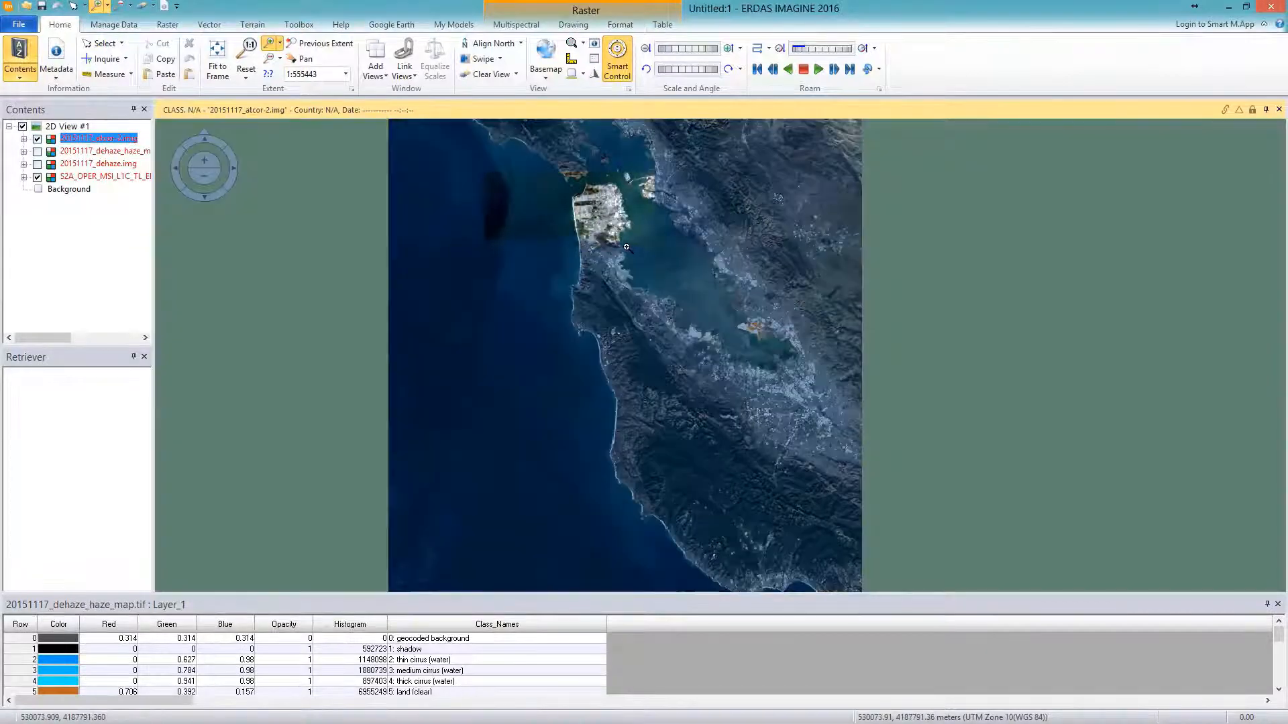
pyautogui.moveTo(626, 247); pyautogui.dragTo(633, 250)
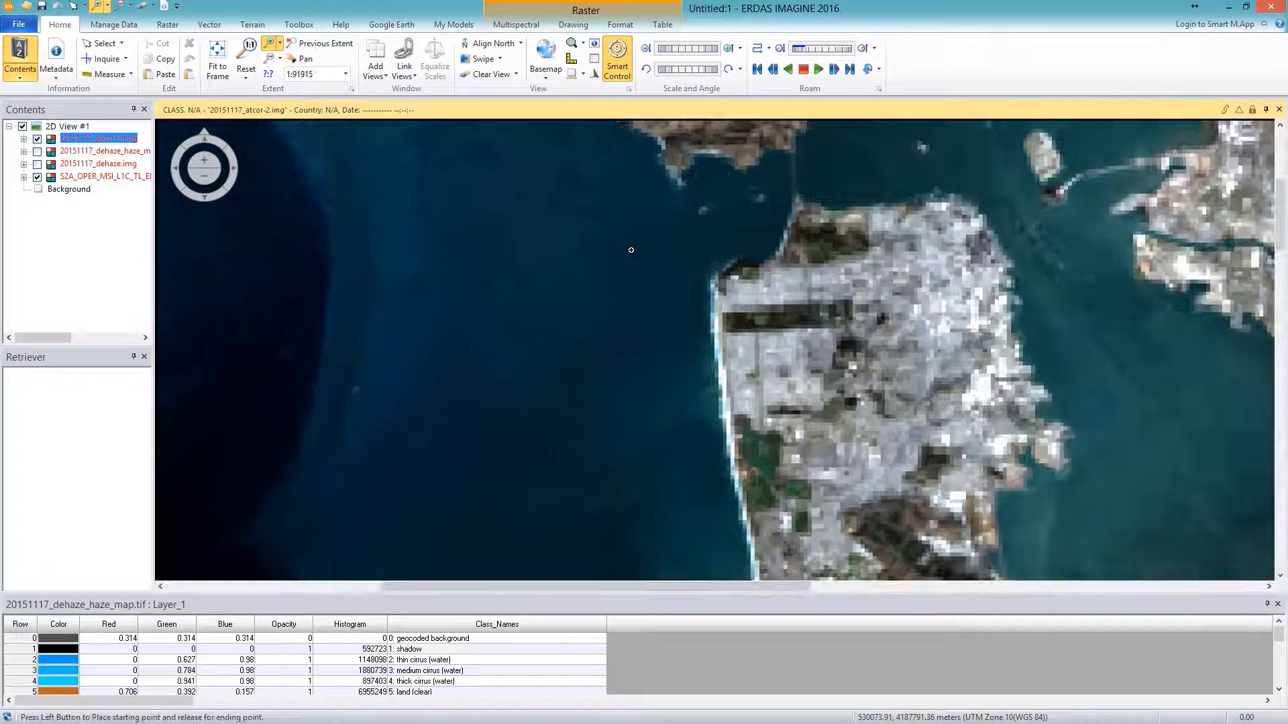
pyautogui.click(515, 25)
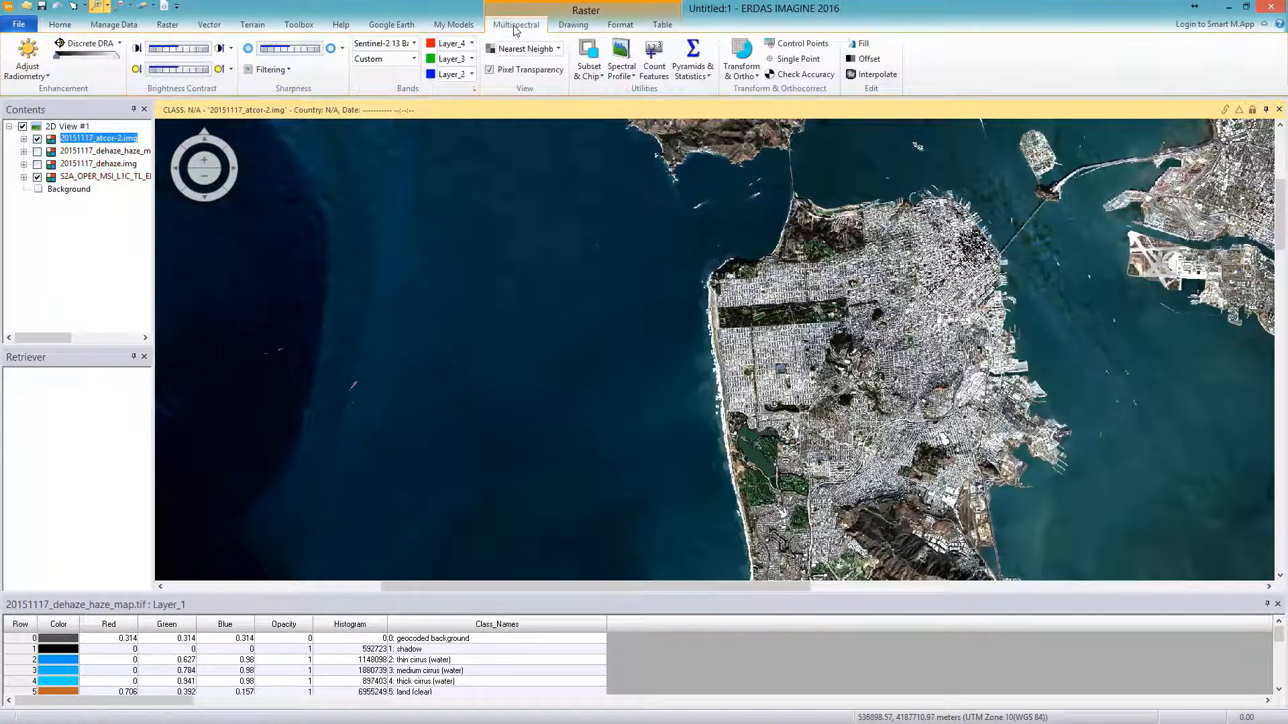
pyautogui.click(621, 68)
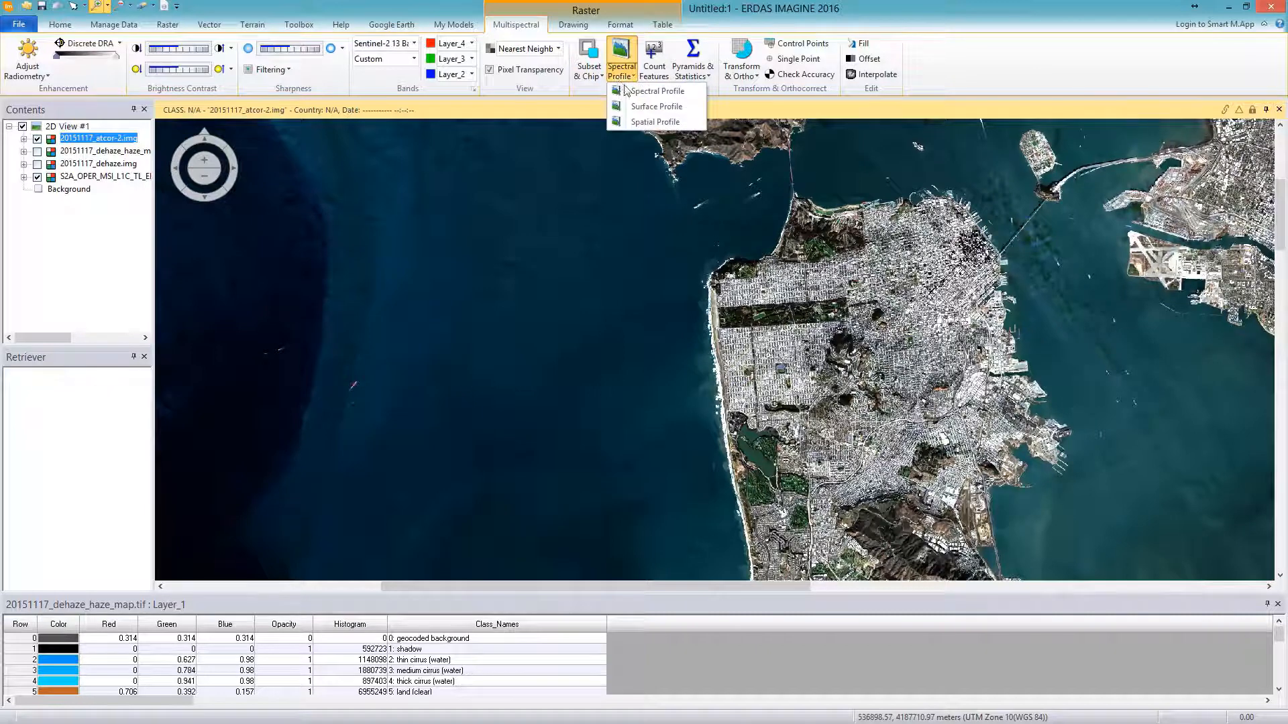
pyautogui.click(637, 104)
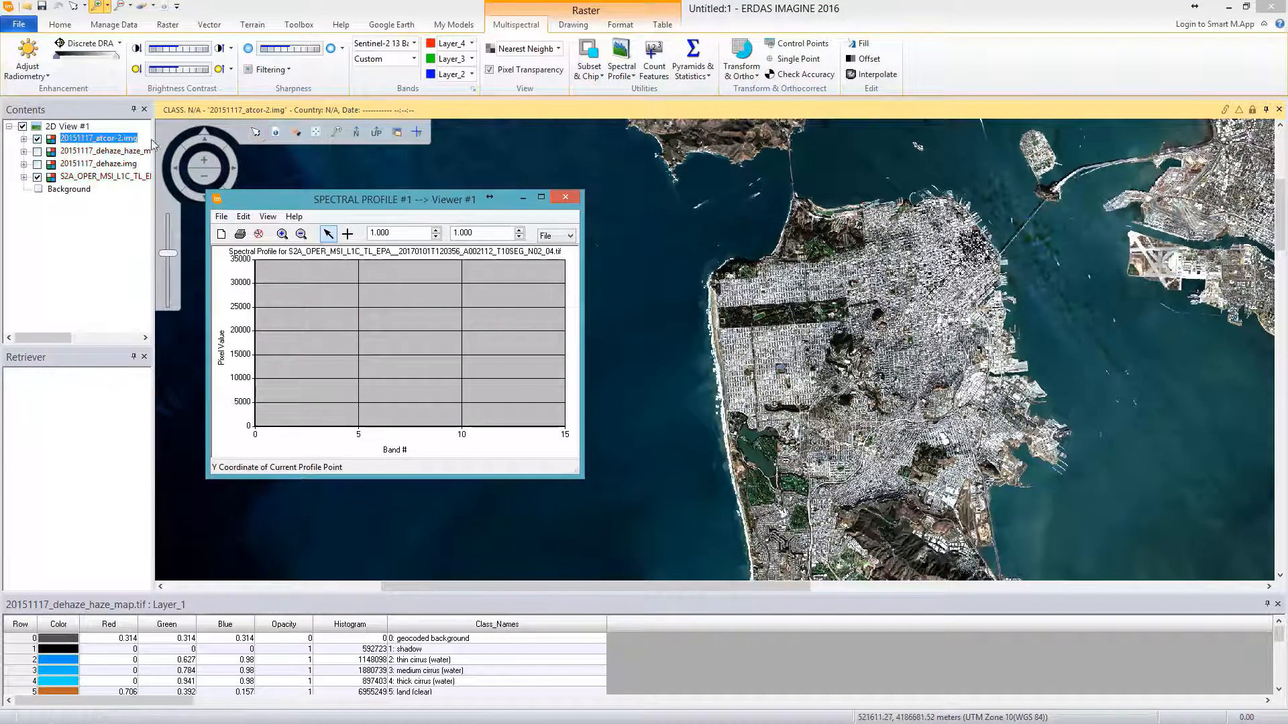
# Widen the layer list to show full file names and plot a profile point on the long park in western San Francisco.
pyautogui.moveTo(154, 143); pyautogui.dragTo(361, 143)
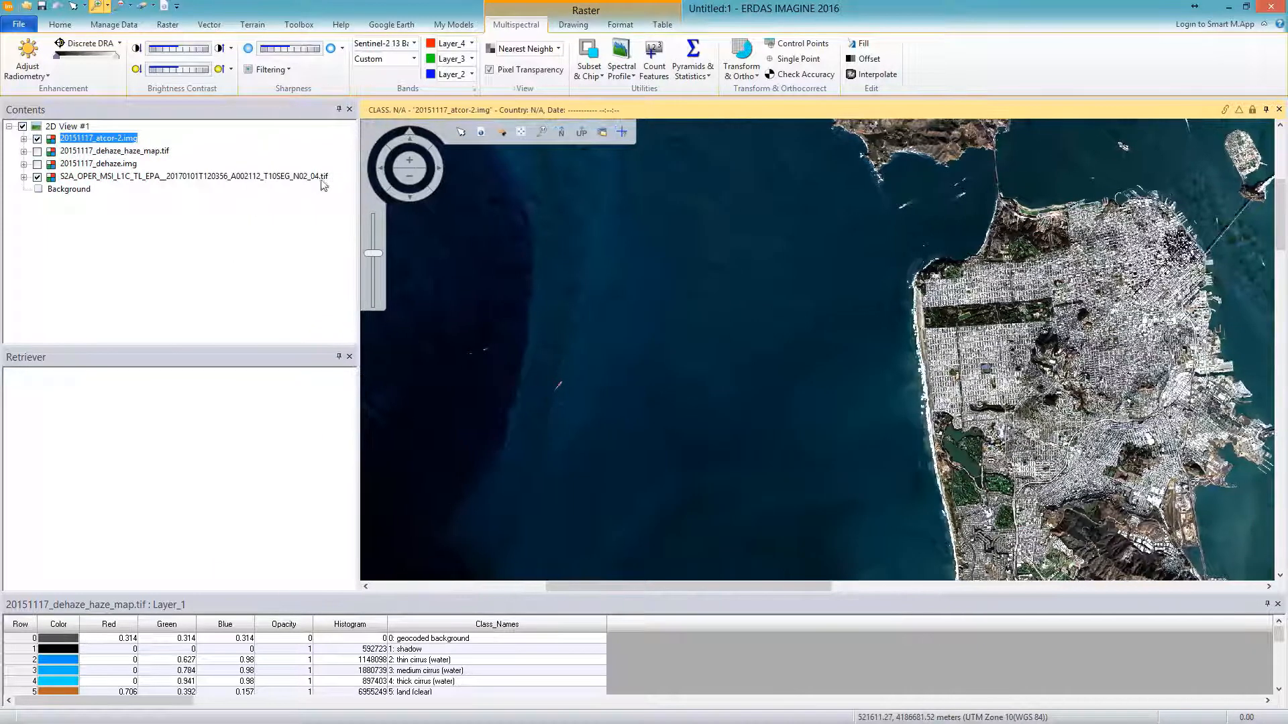
pyautogui.hotkey('alt', 'Tab')
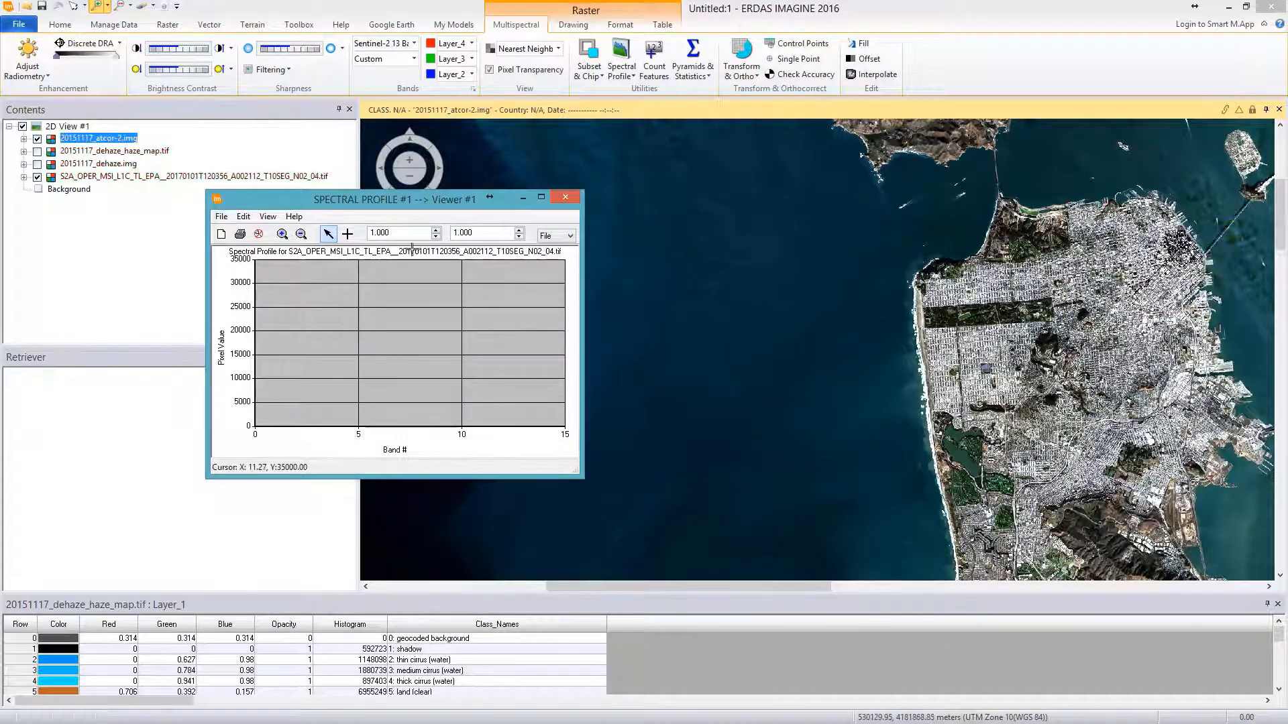
pyautogui.click(346, 233)
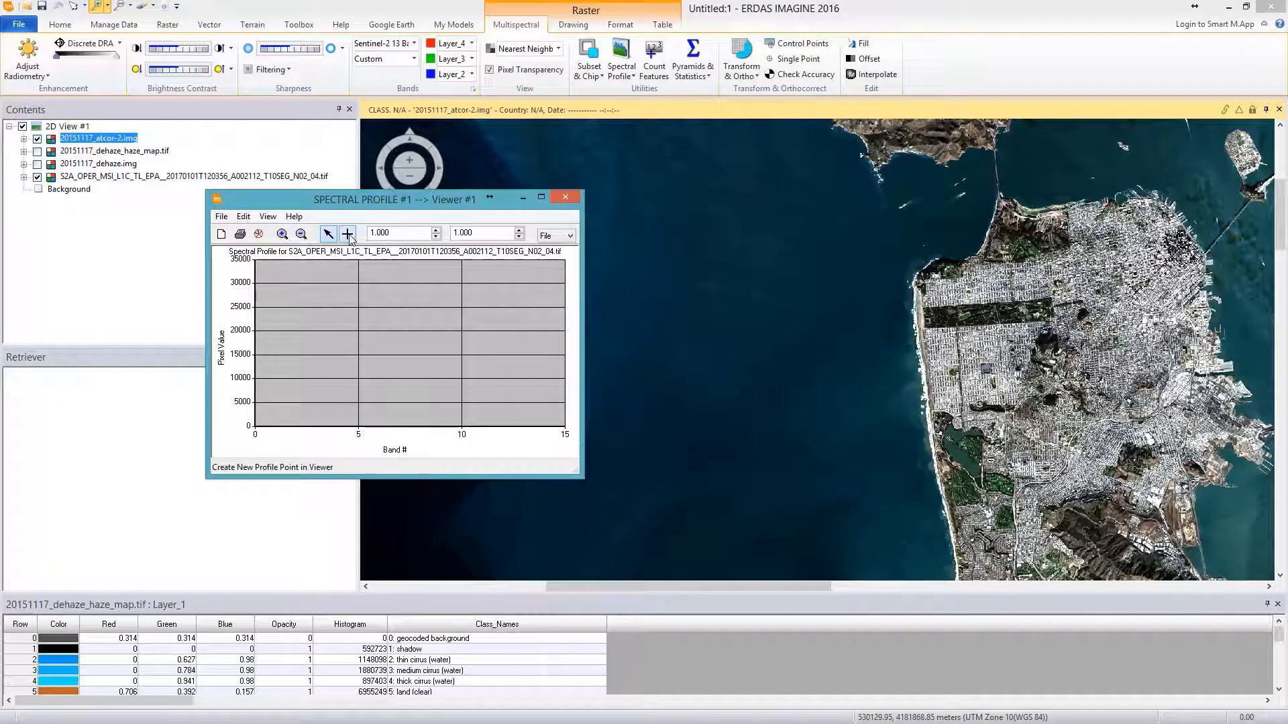
pyautogui.click(963, 315)
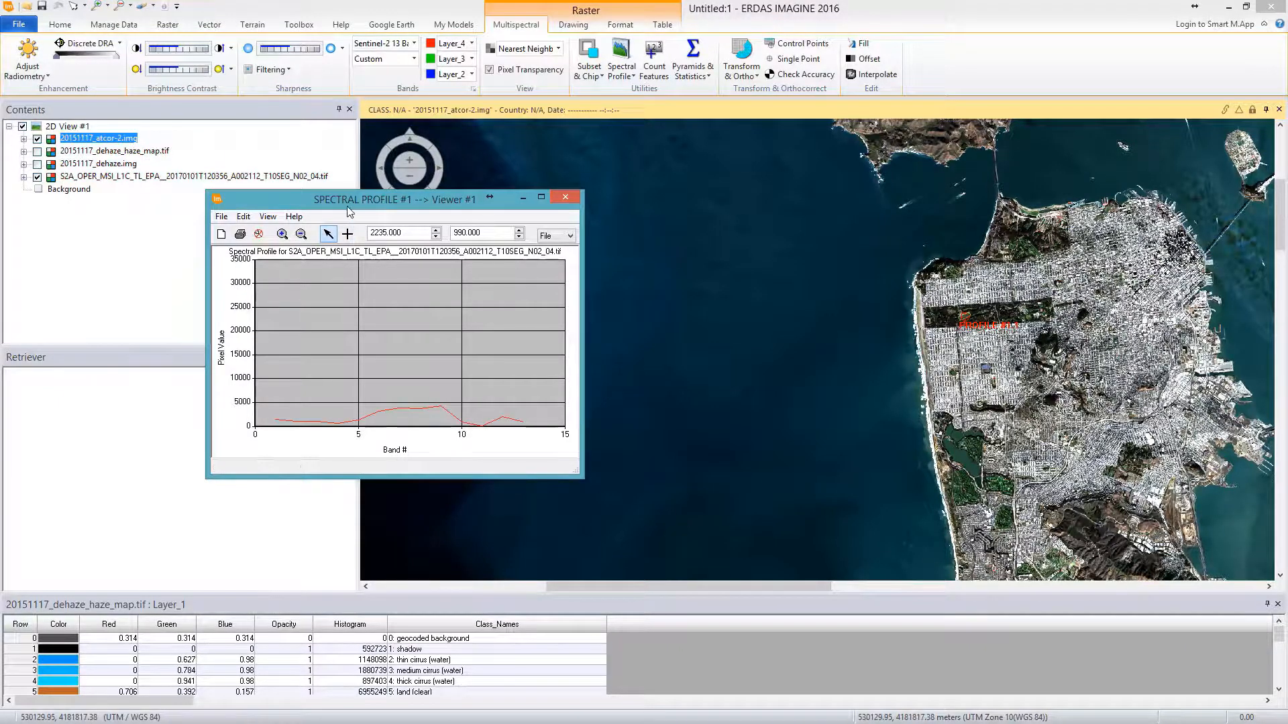
# Move the 20151117_atcor-2.img layer below the original S2A_OPER image and select it.
pyautogui.click(173, 210)
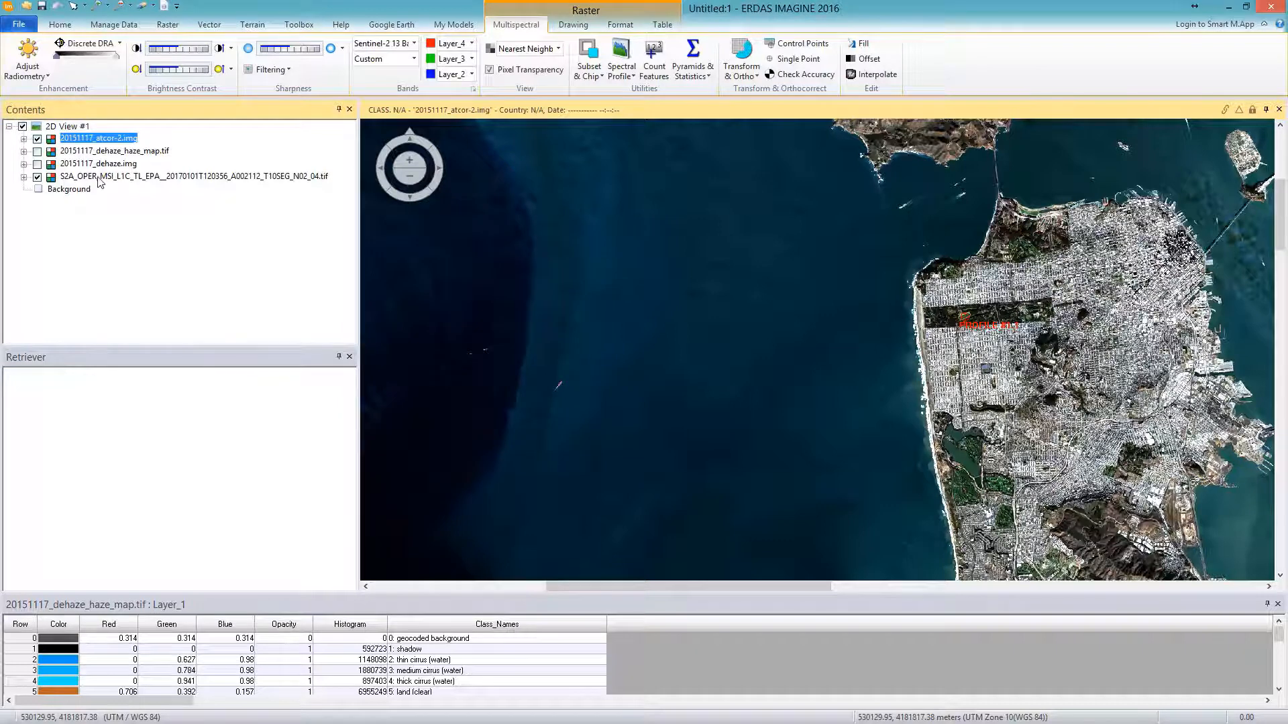
pyautogui.moveTo(102, 143); pyautogui.dragTo(105, 165)
pyautogui.click(99, 176)
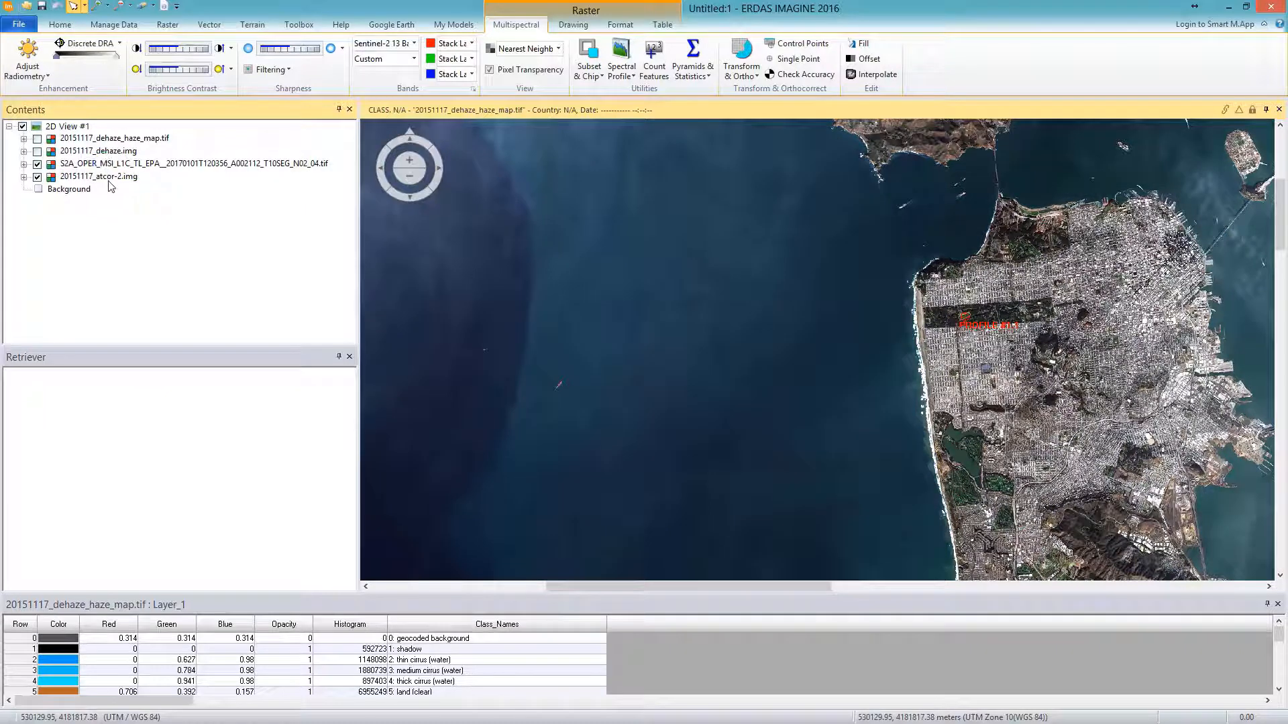
pyautogui.click(112, 180)
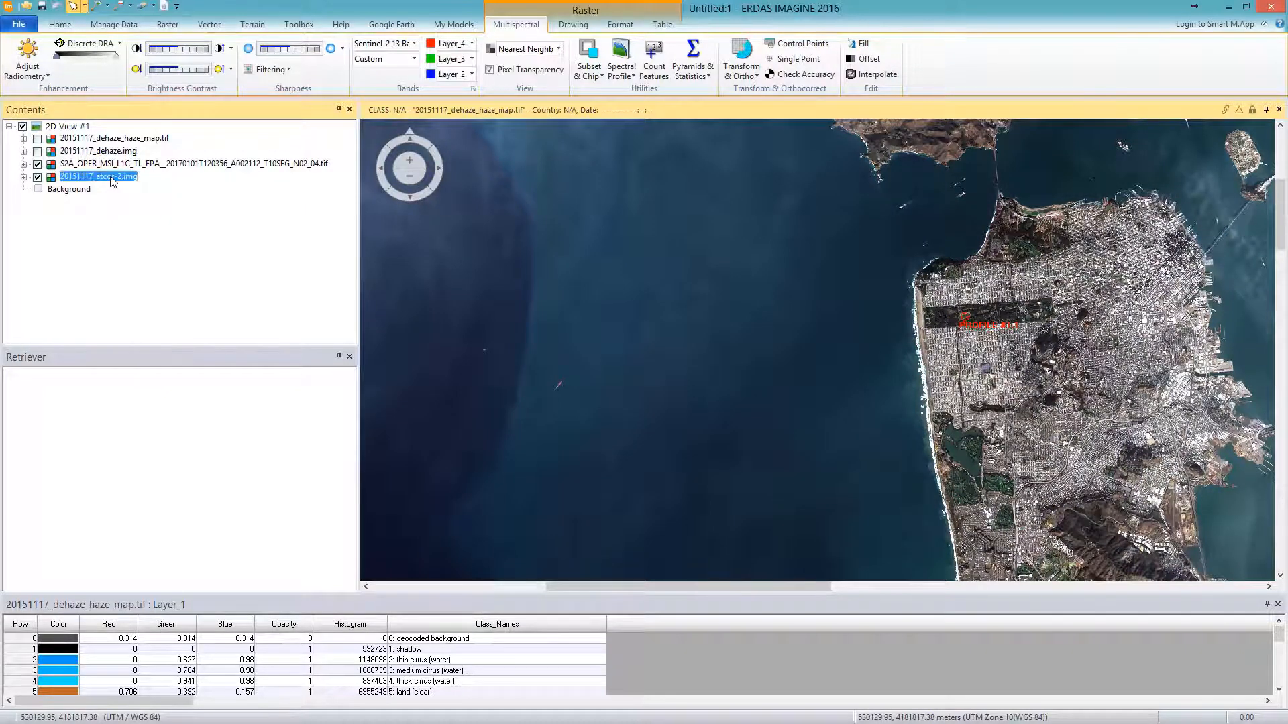
# Plot a spectral profile of 20151117_atcor-2.img at the same park location and arrange both profile windows side by side.
pyautogui.click(613, 78)
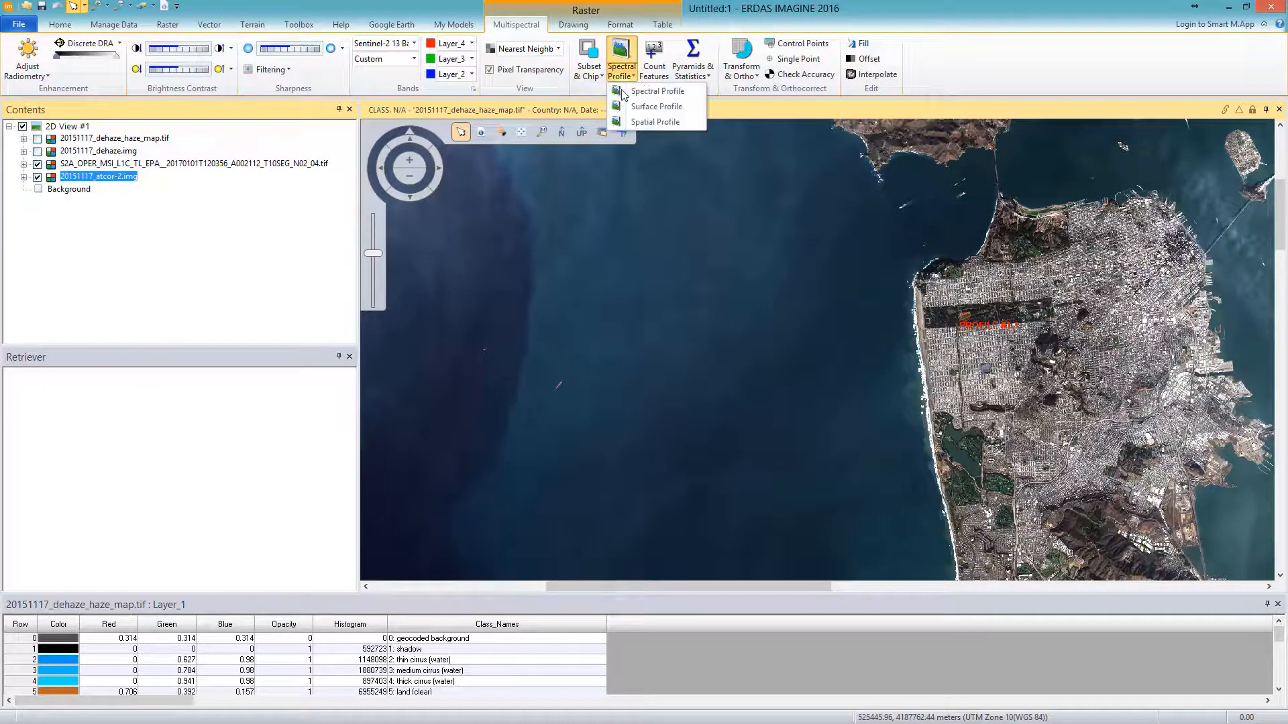
pyautogui.click(623, 94)
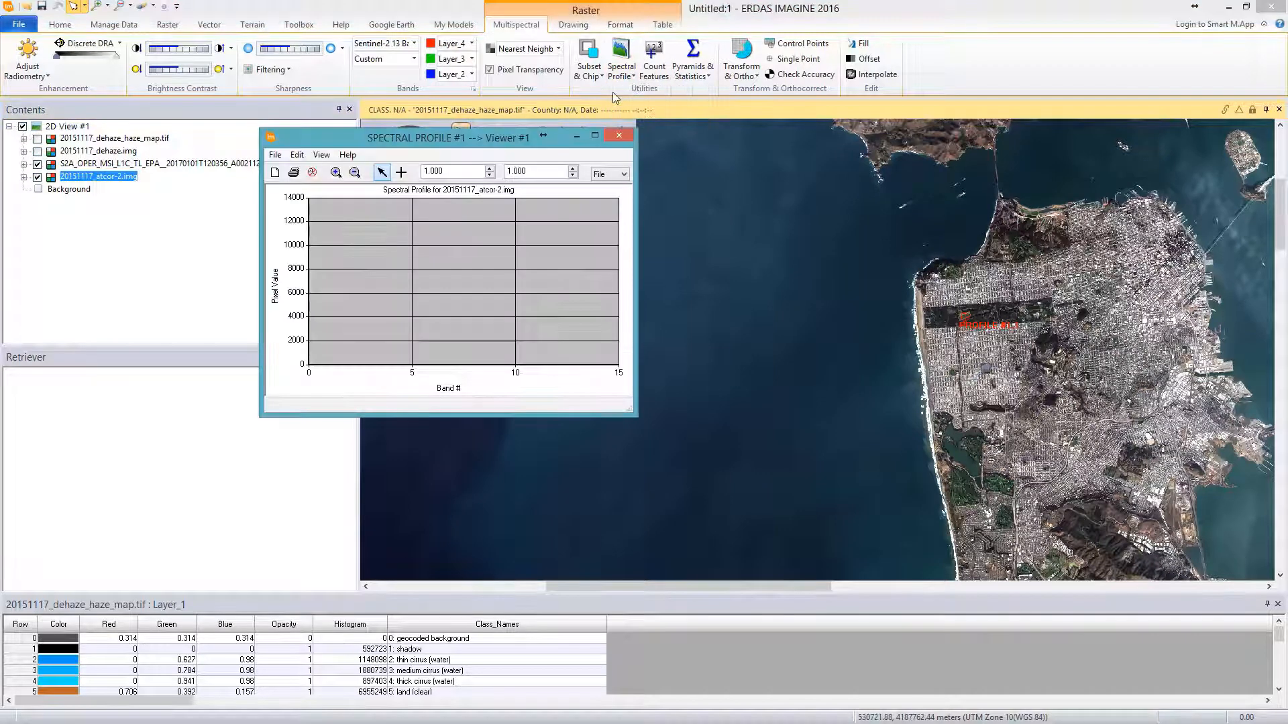
pyautogui.click(402, 174)
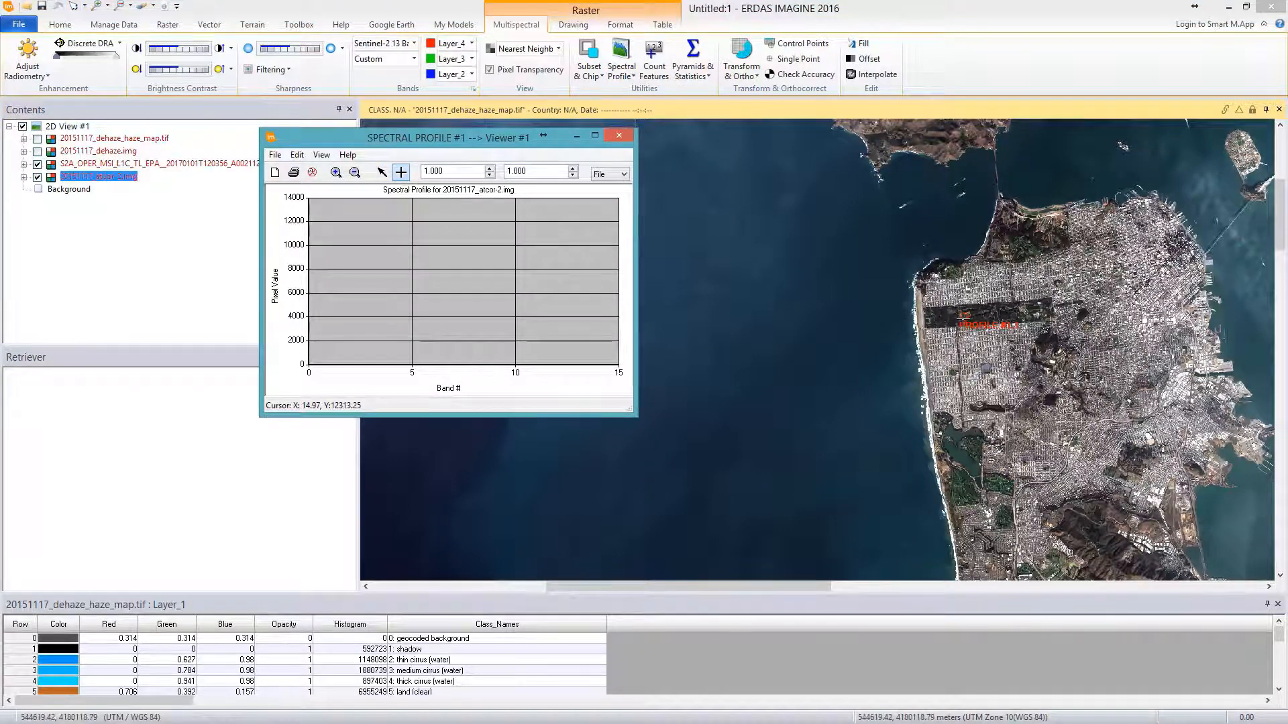
pyautogui.moveTo(498, 144); pyautogui.dragTo(788, 136)
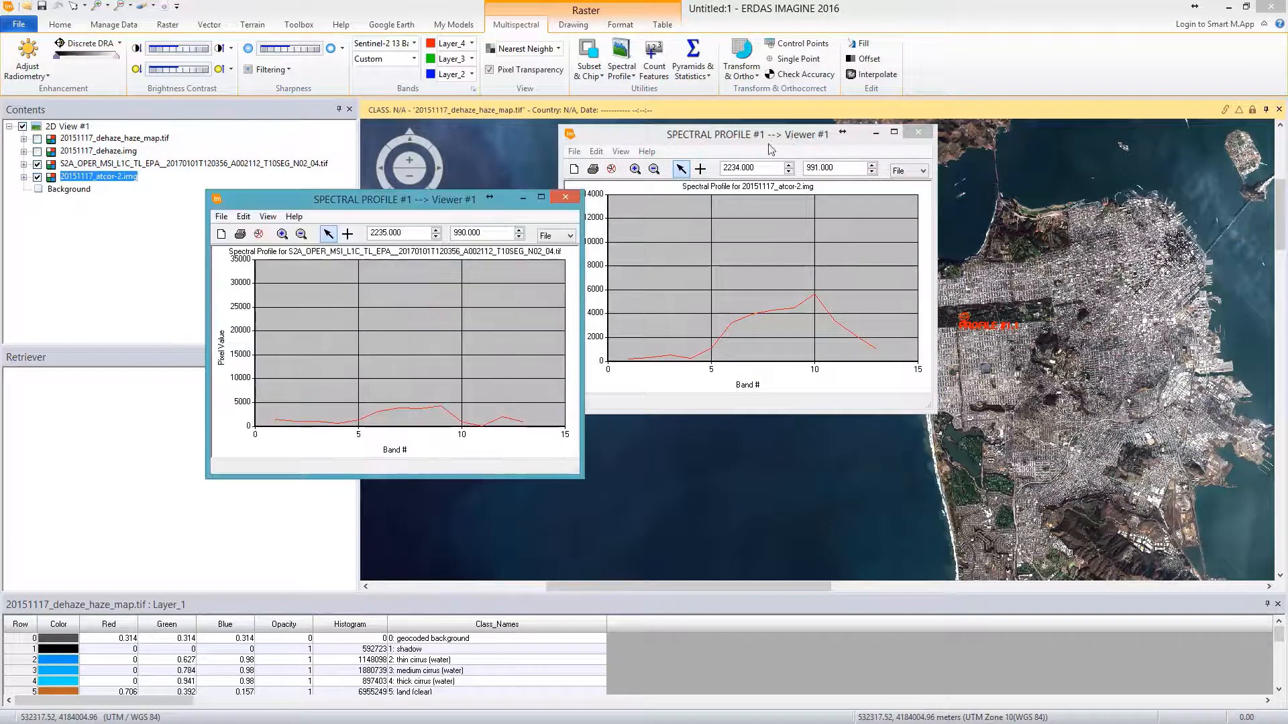
pyautogui.moveTo(469, 202); pyautogui.dragTo(440, 139)
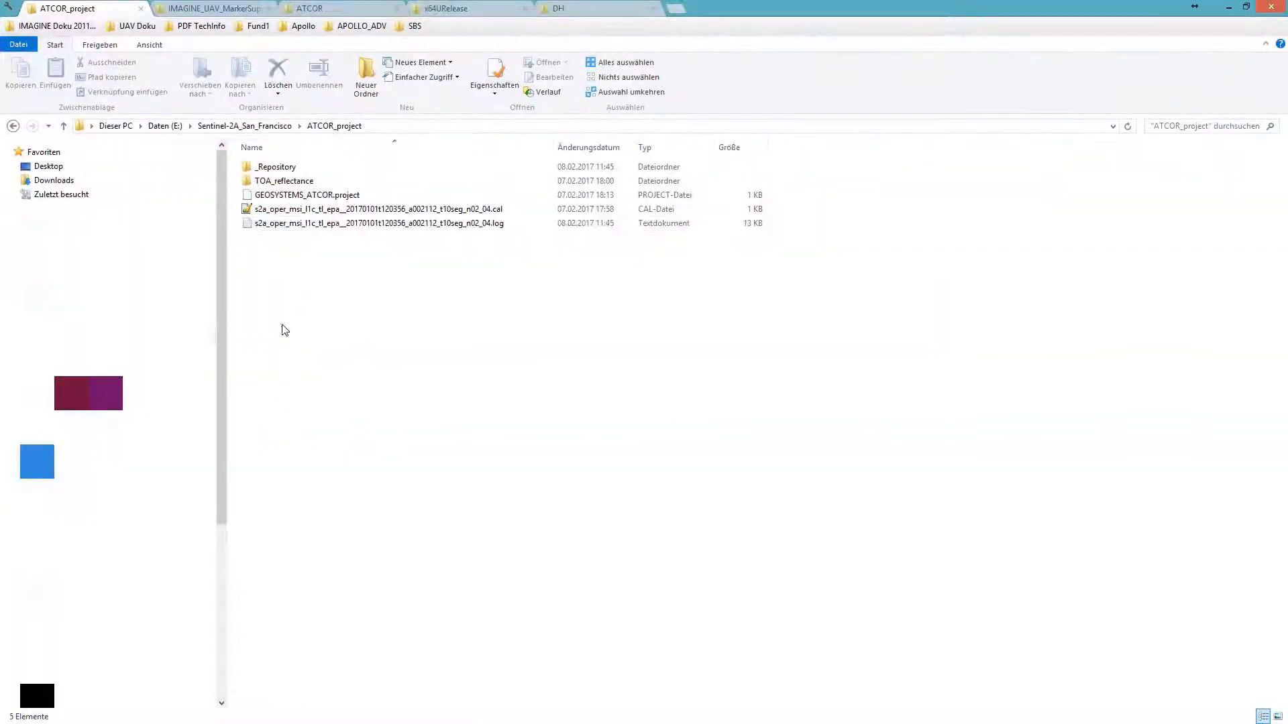
# Locate 20151117_atcor-2_flx.img in the ATCOR_output folder in the file explorer.
pyautogui.click(265, 129)
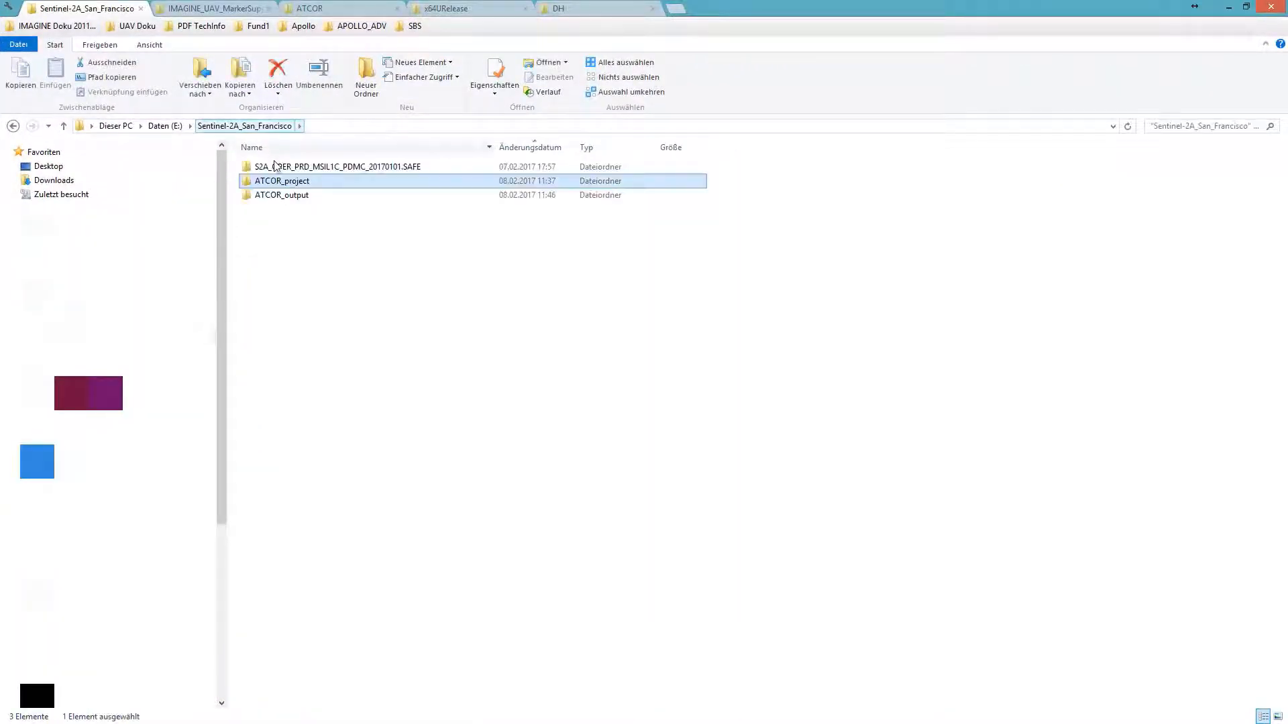
pyautogui.doubleClick(284, 195)
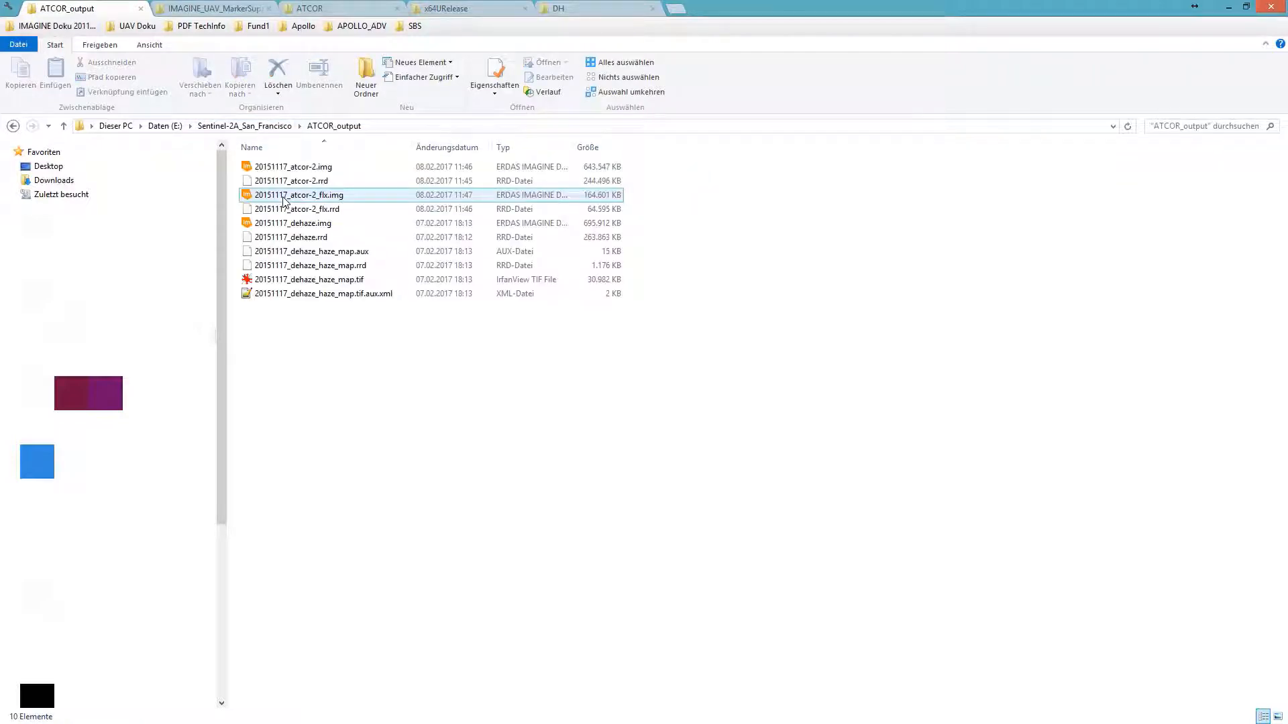
pyautogui.click(283, 195)
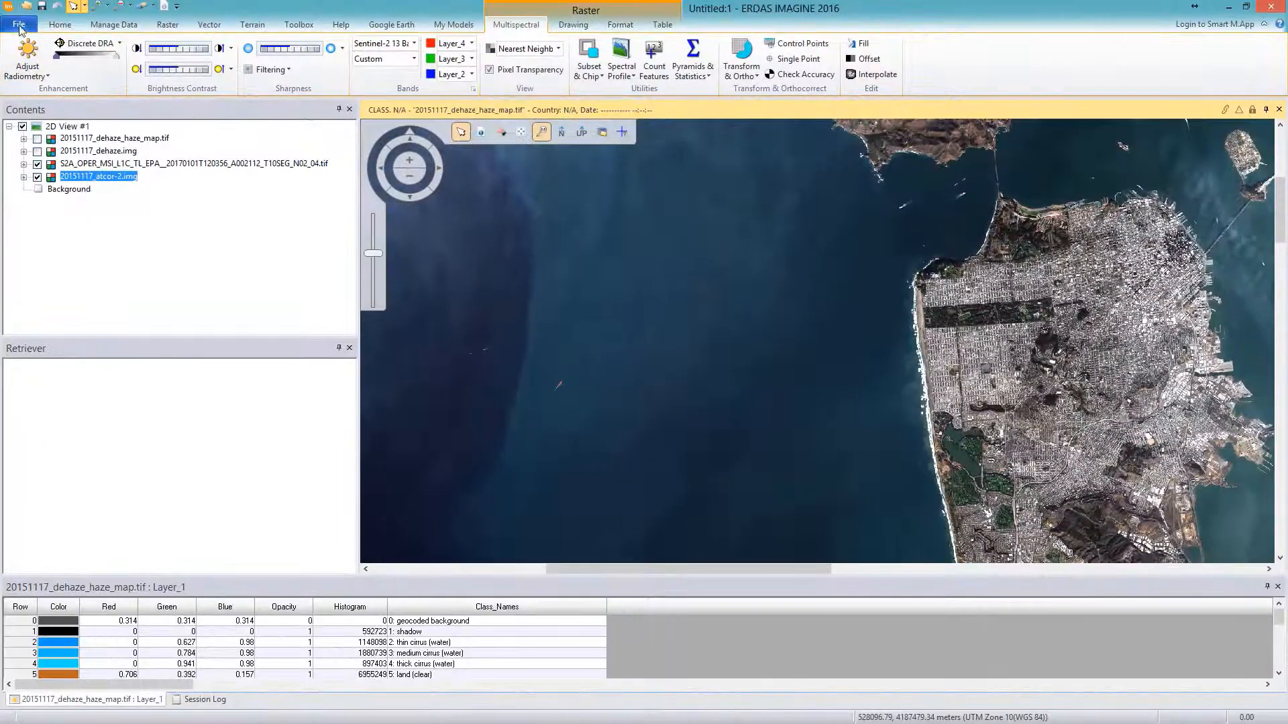
# Open 20151117_atcor-2_flx.img from the ATCOR_output folder as an image chain in ERDAS IMAGINE.
pyautogui.click(19, 27)
pyautogui.click(30, 78)
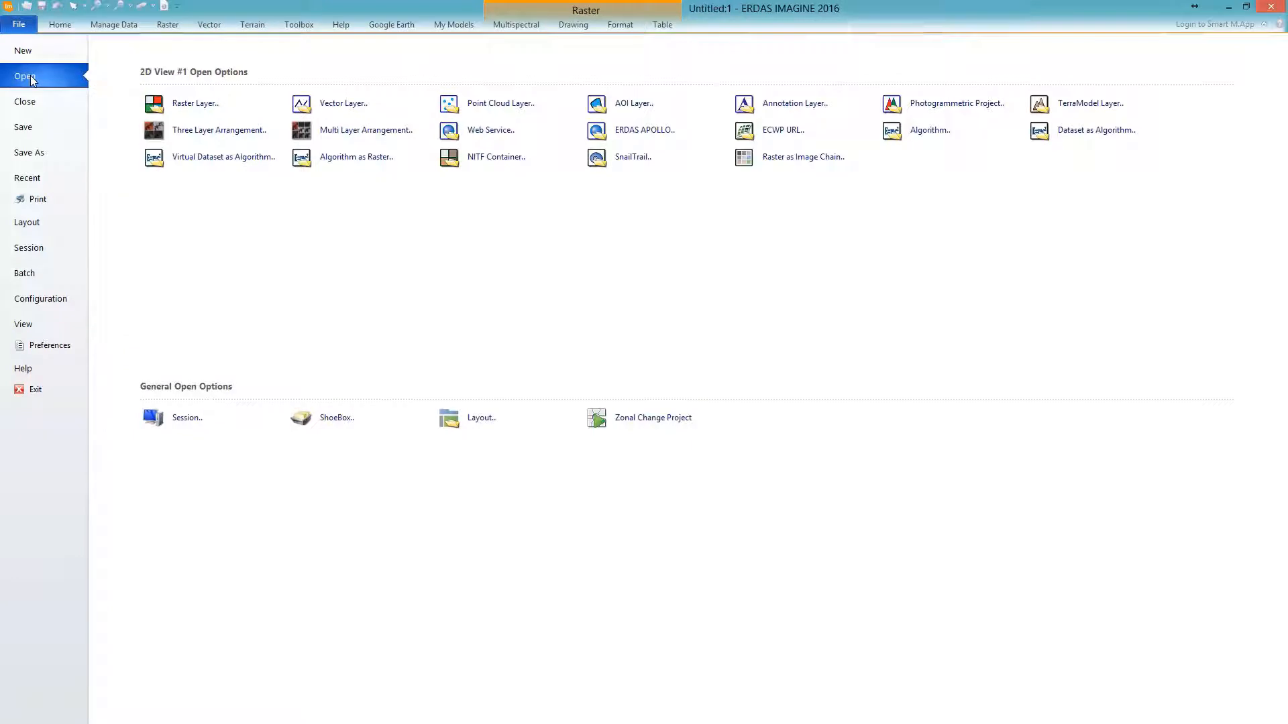
pyautogui.click(776, 163)
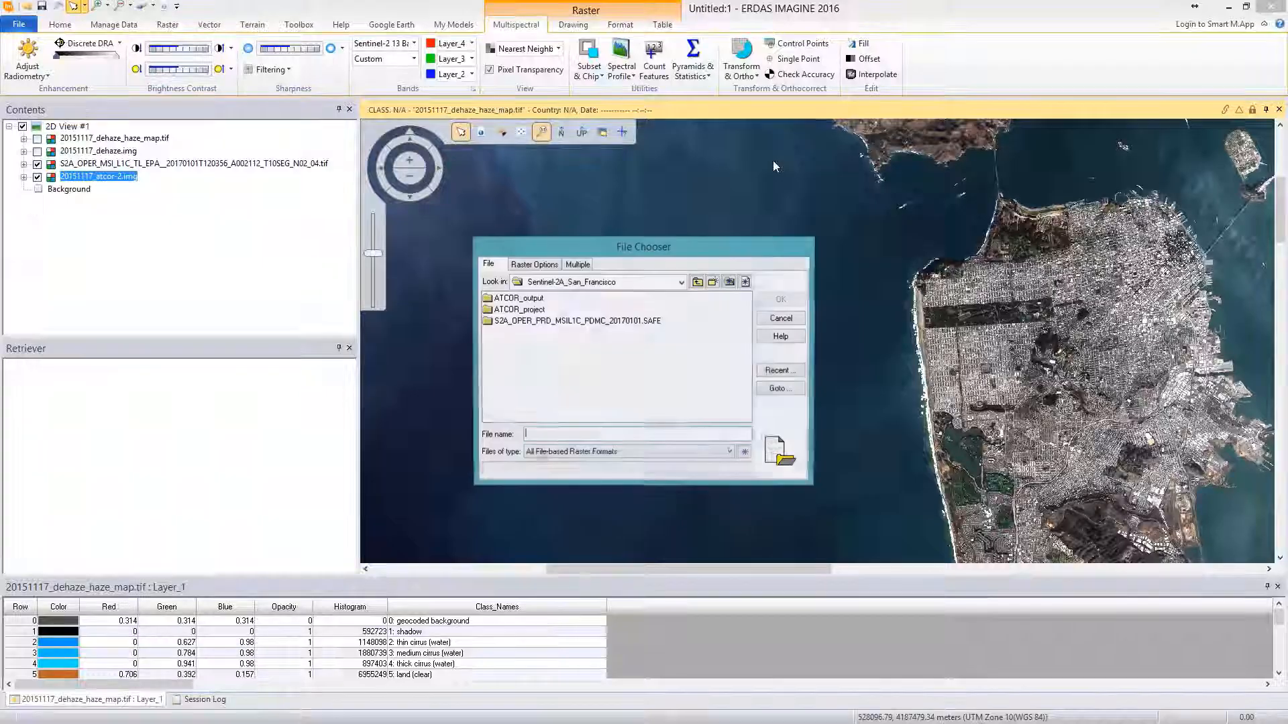
pyautogui.doubleClick(517, 298)
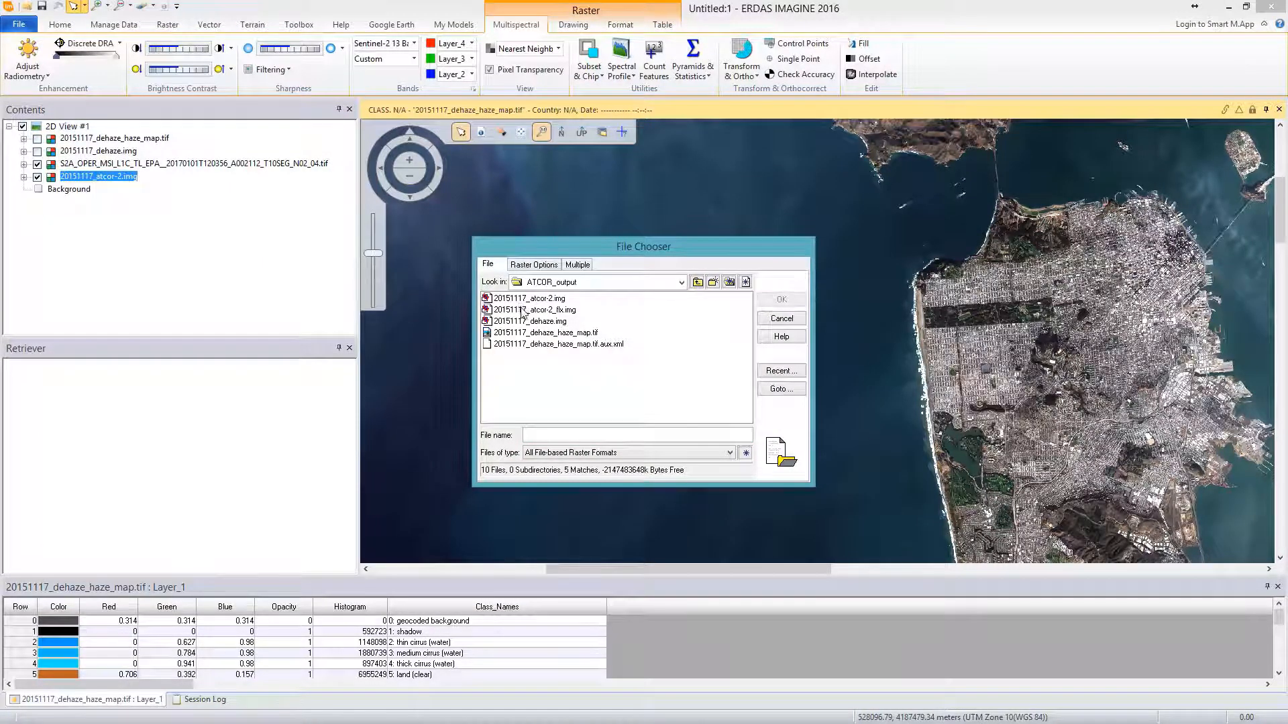
pyautogui.click(524, 310)
pyautogui.click(790, 300)
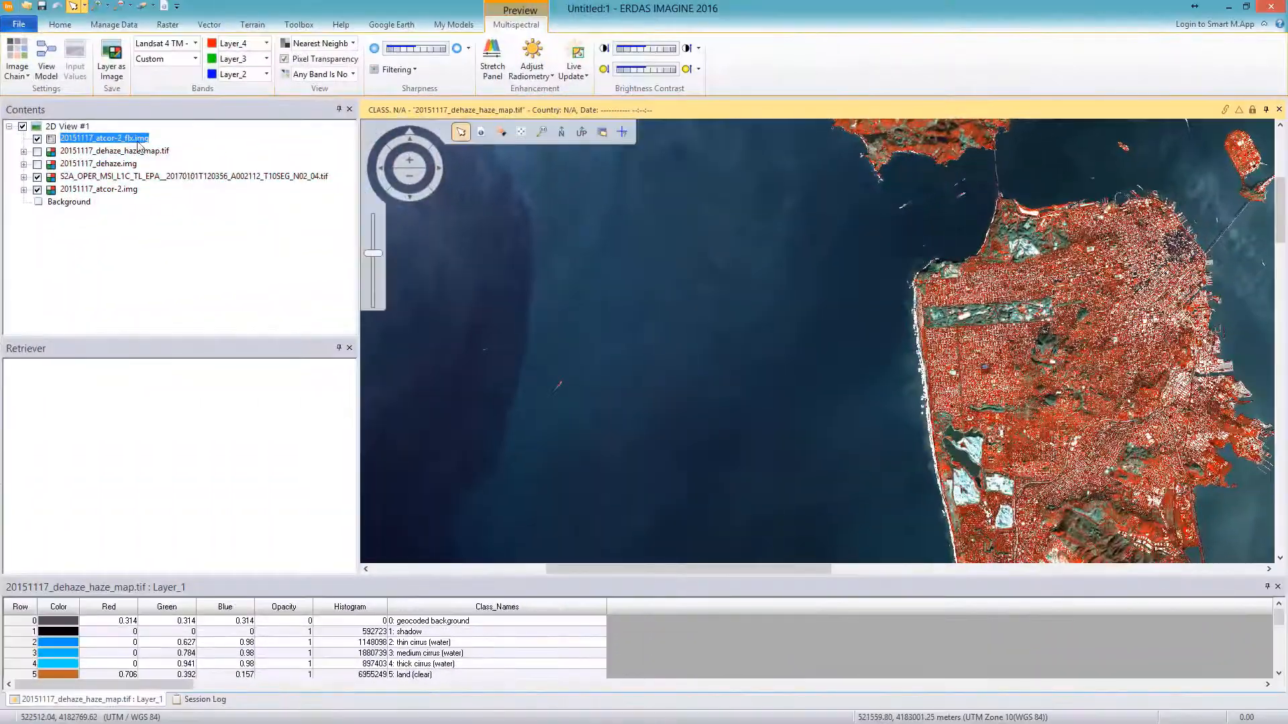
# Display Layer_1 of the 20151117_atcor-2_flx.img image chain as pseudocolor with the NDVI natural color table.
pyautogui.click(17, 70)
pyautogui.click(70, 206)
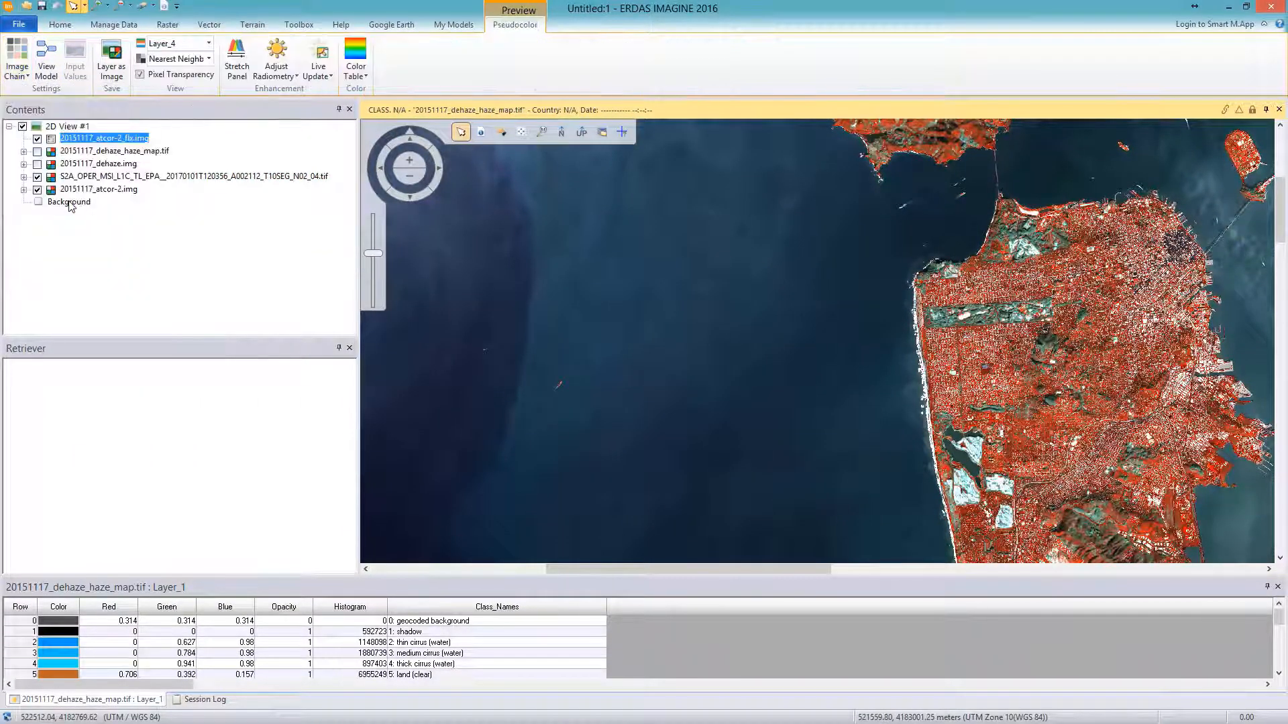
pyautogui.click(209, 43)
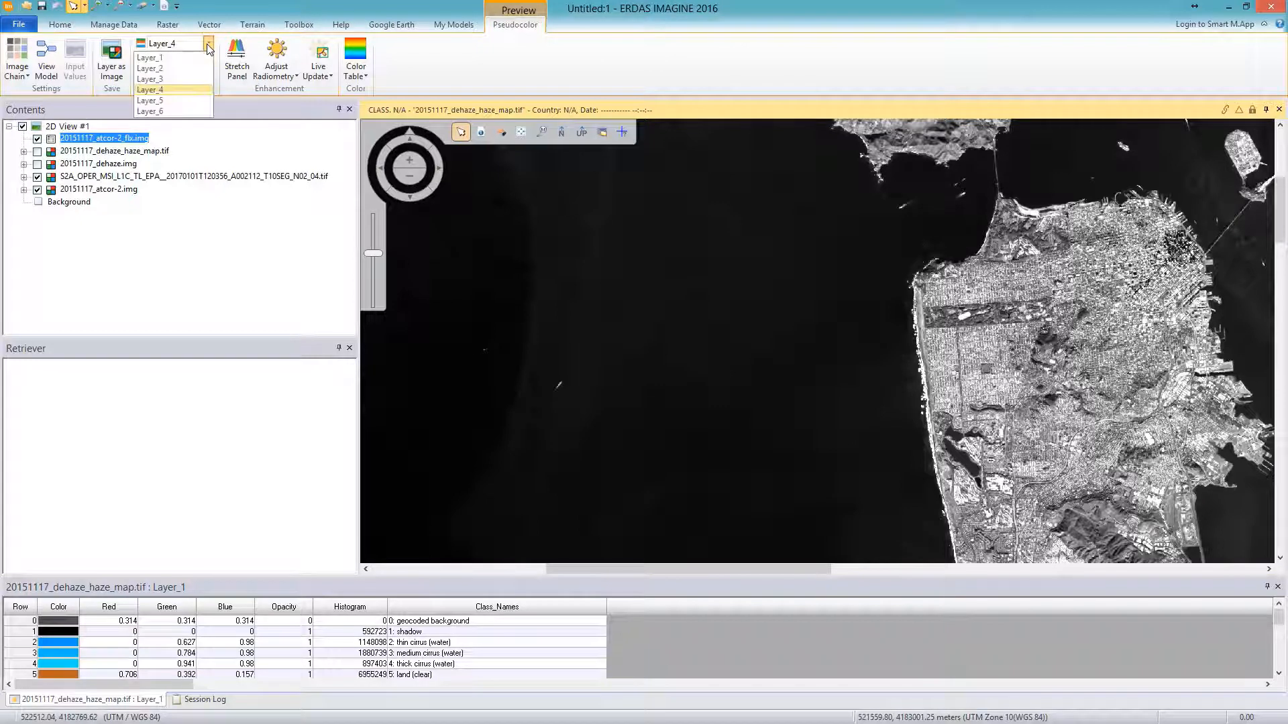
pyautogui.click(189, 49)
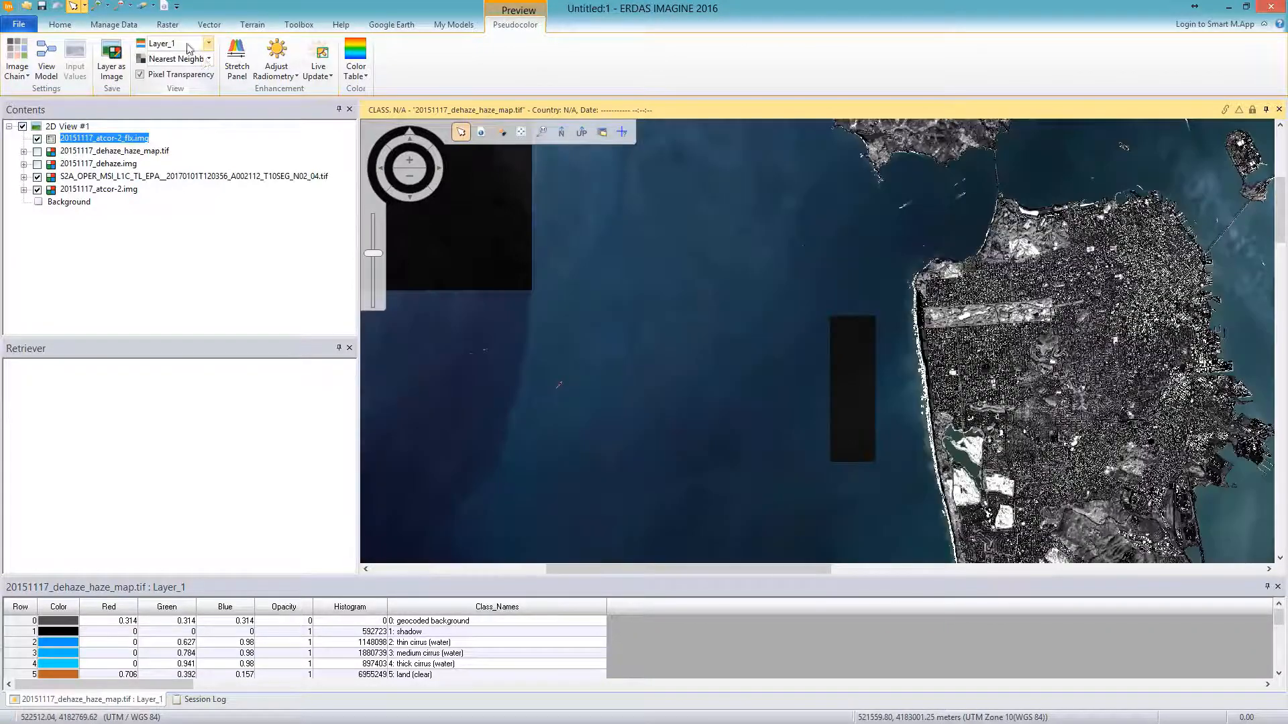
pyautogui.click(354, 75)
pyautogui.click(364, 119)
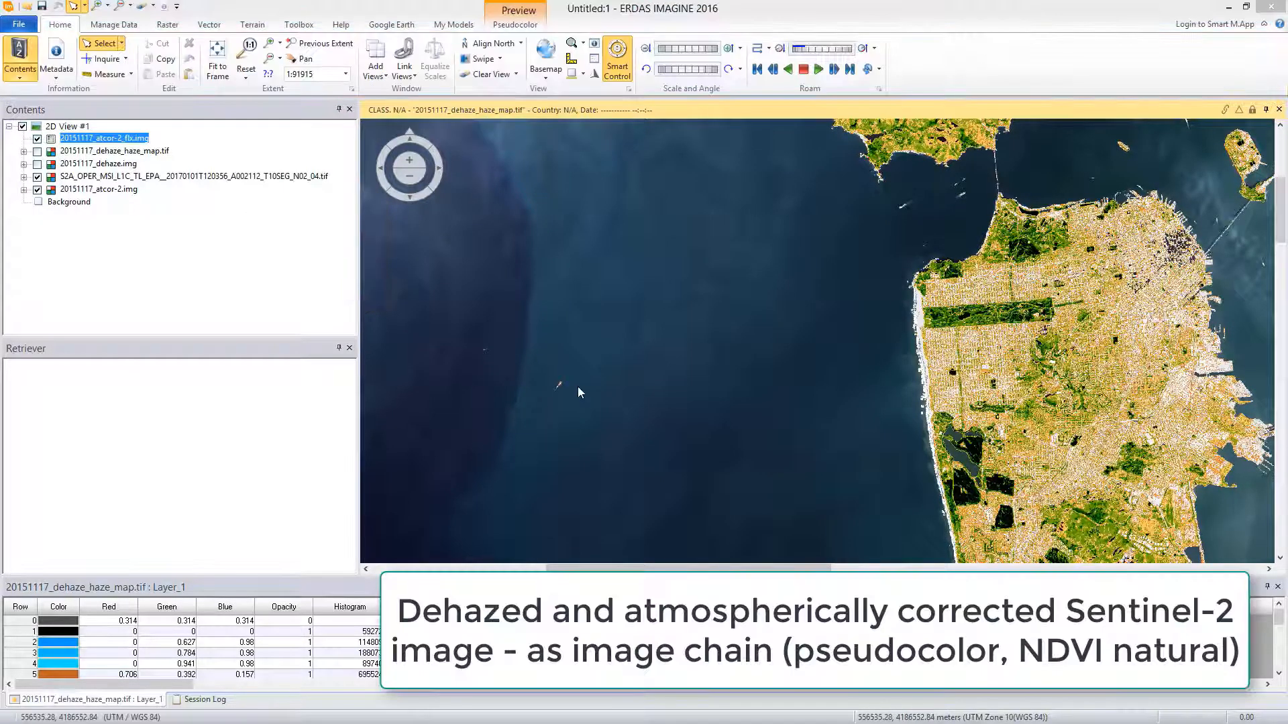
# Move 20151117_atcor-2.img to the top of the first 2D view and show the original S2A_OPER image in a new 2D view.
pyautogui.click(73, 191)
pyautogui.moveTo(71, 179); pyautogui.dragTo(71, 139)
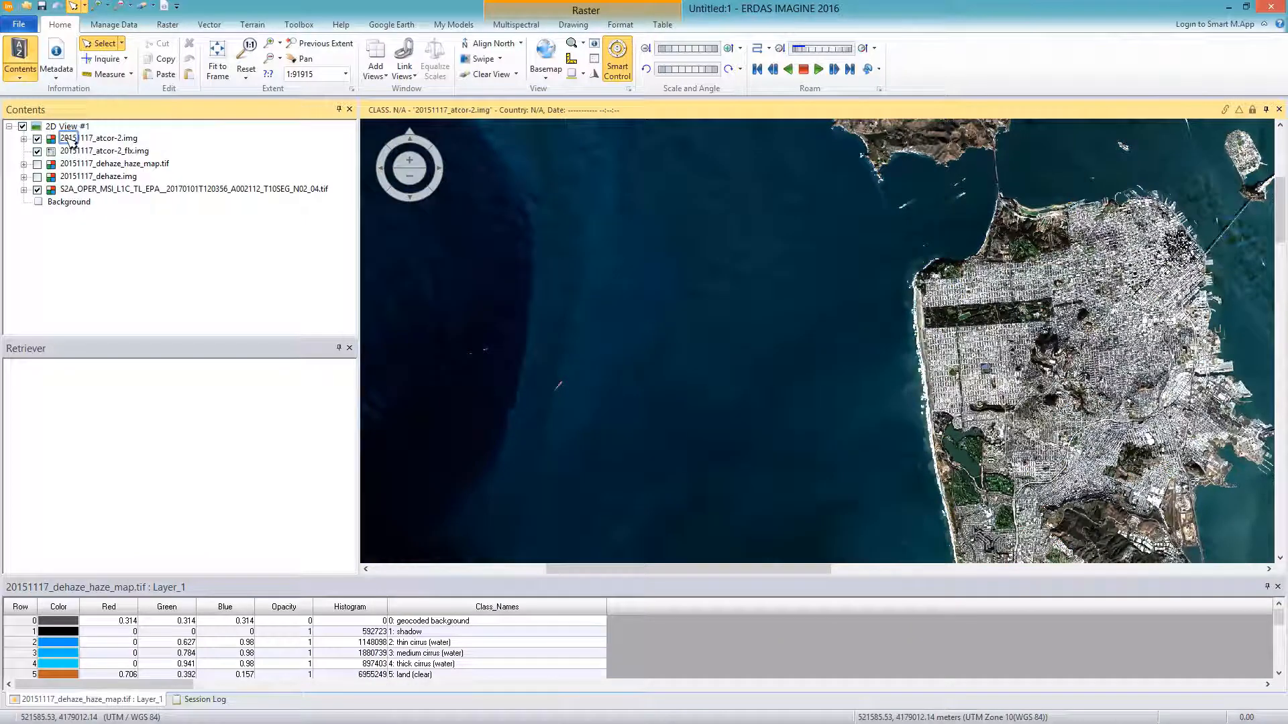
pyautogui.click(27, 24)
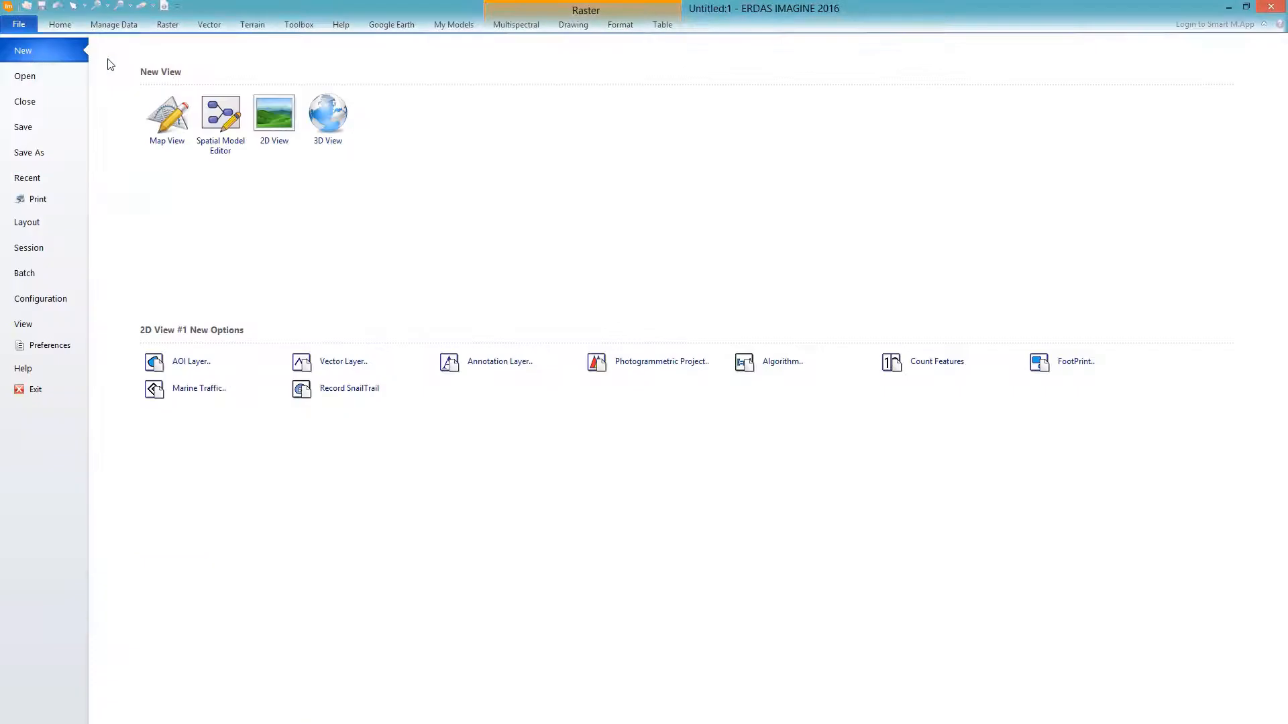
pyautogui.click(274, 114)
pyautogui.moveTo(160, 188); pyautogui.dragTo(885, 214)
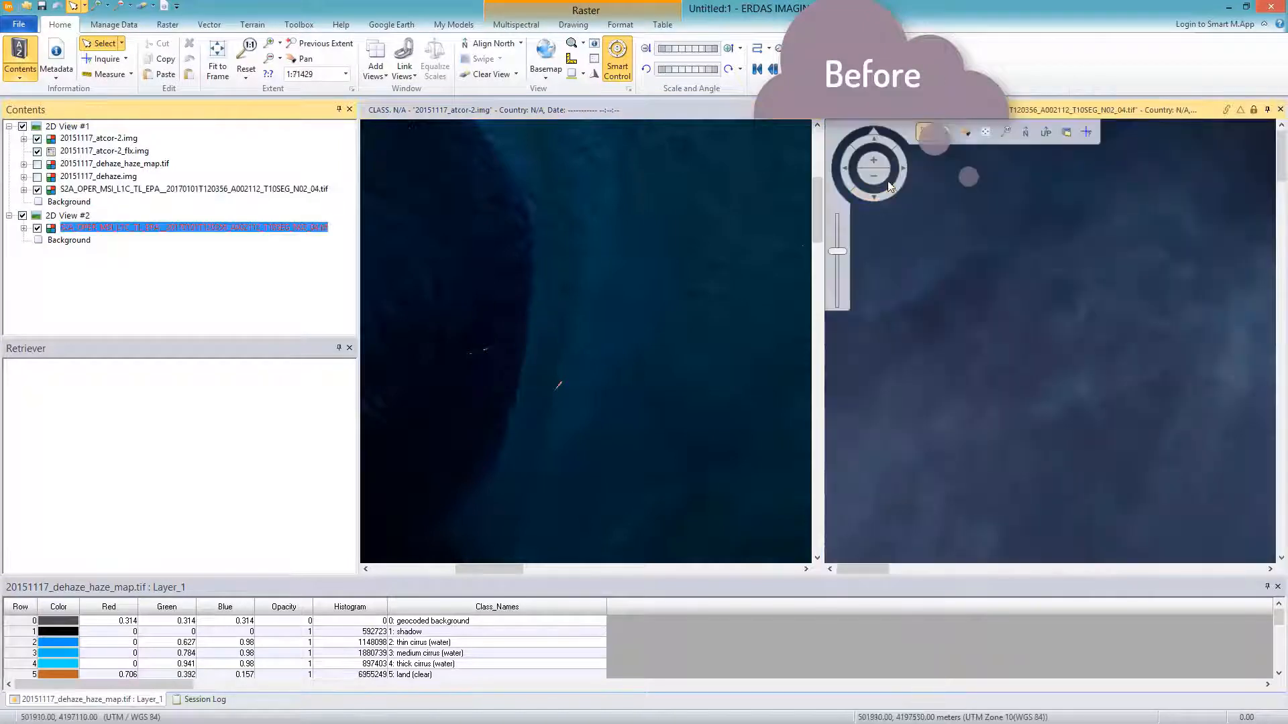
# Fit the original and the corrected image to their frames for a side-by-side comparison.
pyautogui.click(989, 132)
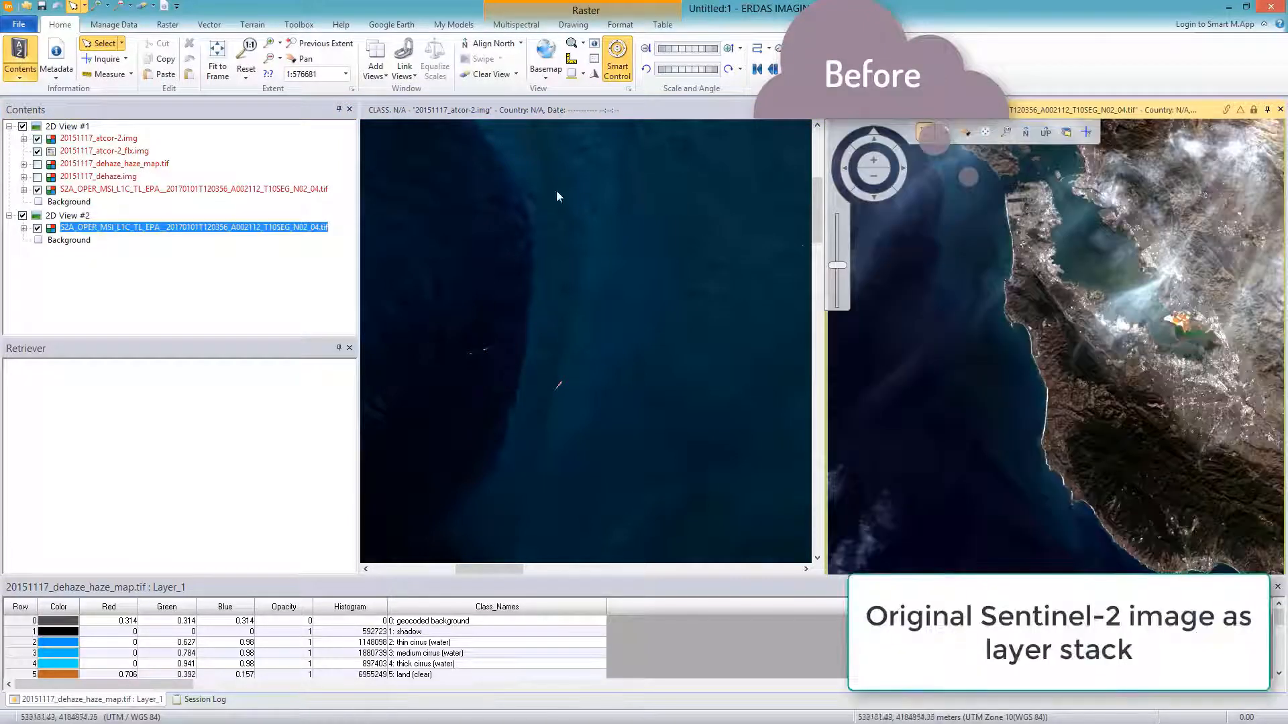
pyautogui.click(392, 140)
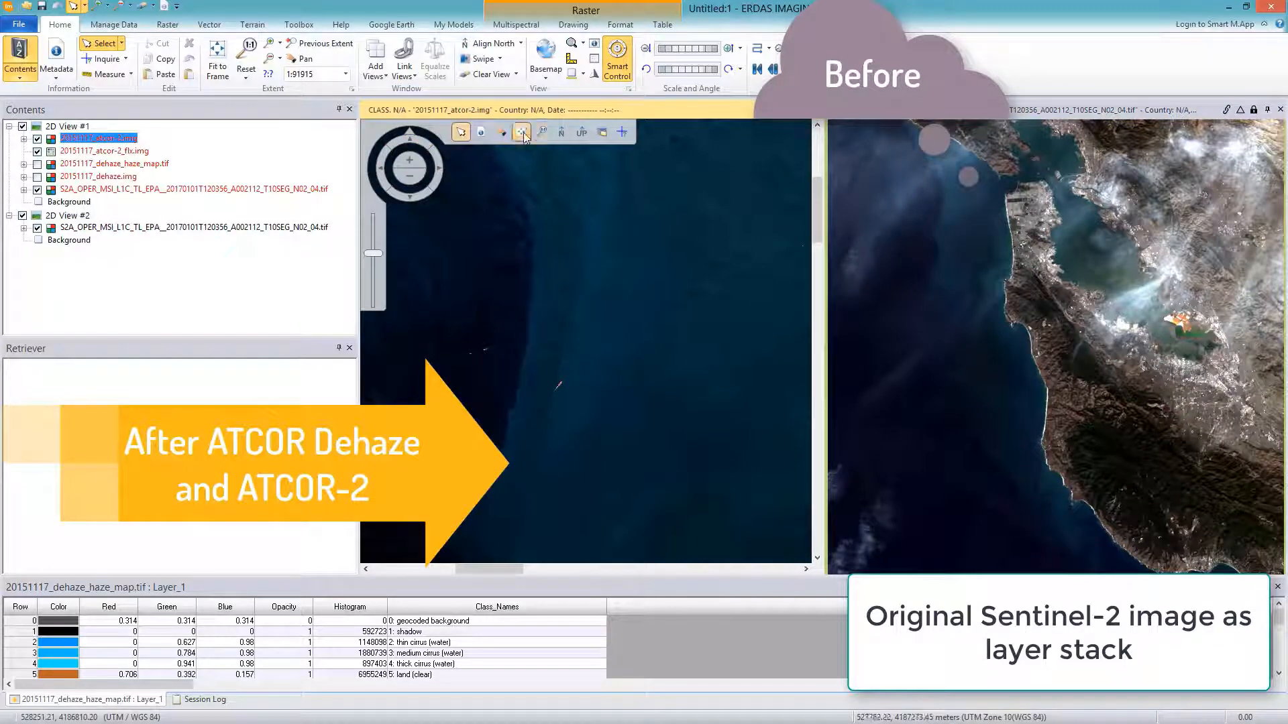
pyautogui.click(522, 132)
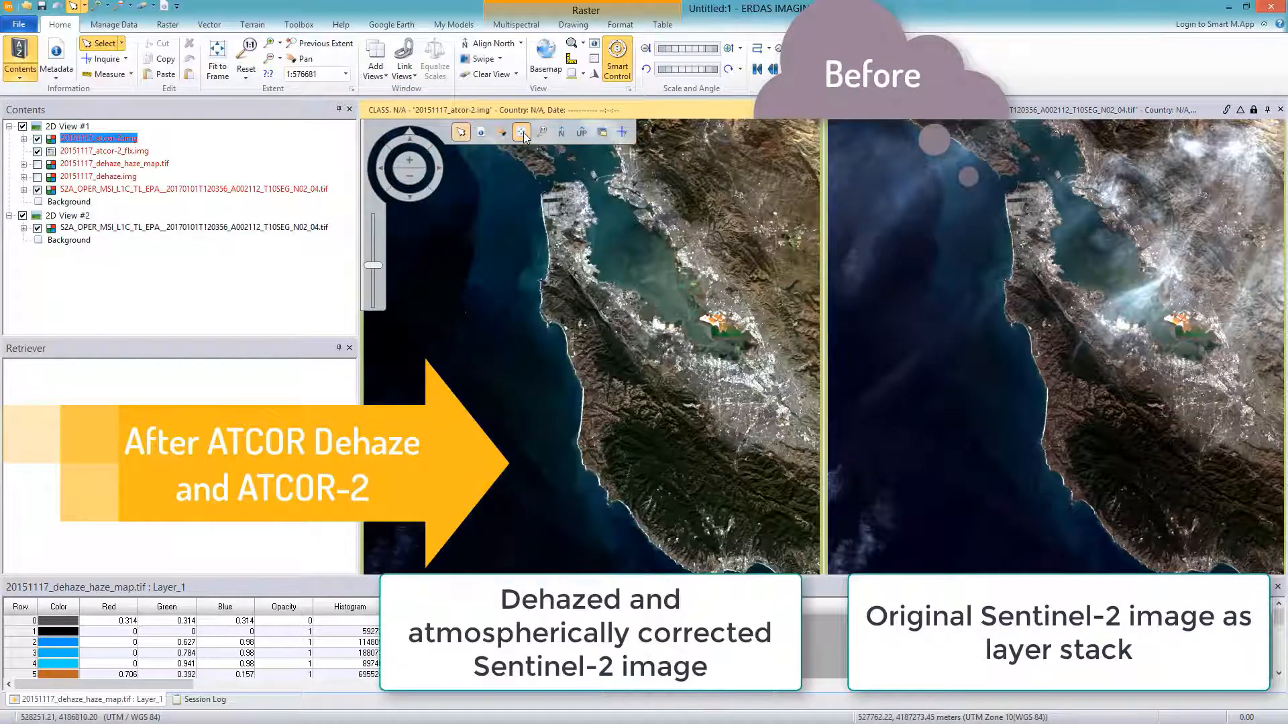